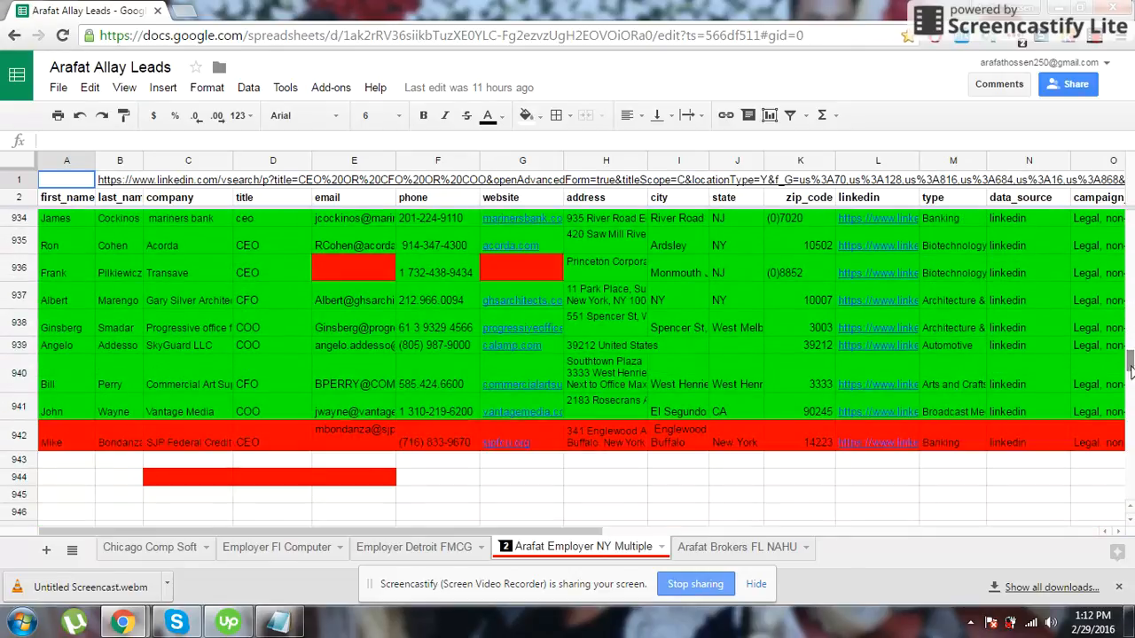
- Switch from the Arafat Employer NY Multiple sheet to the Employer Fl Computer sheet and look through its leads
scroll(132, 422, "down", 1)
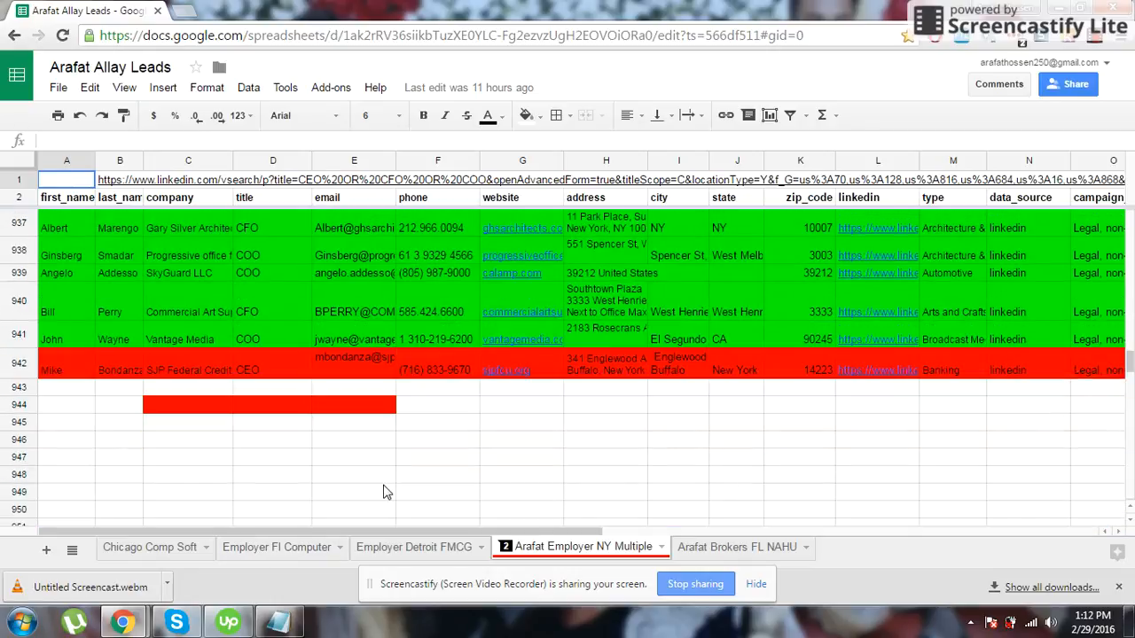
scroll(381, 490, "up", 1)
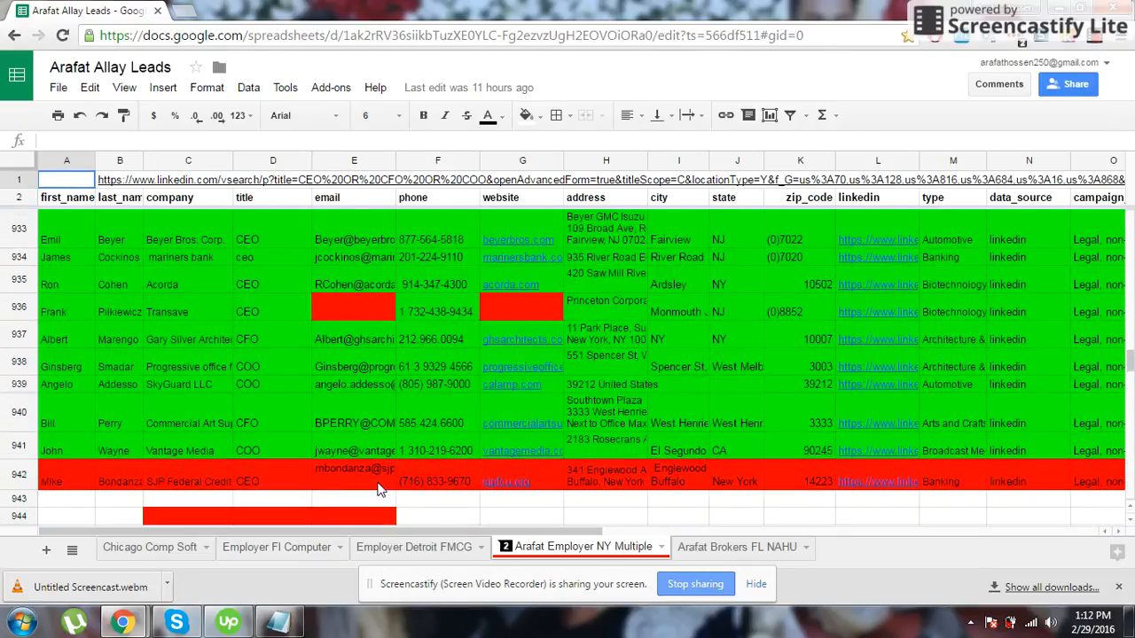
left_click(280, 552)
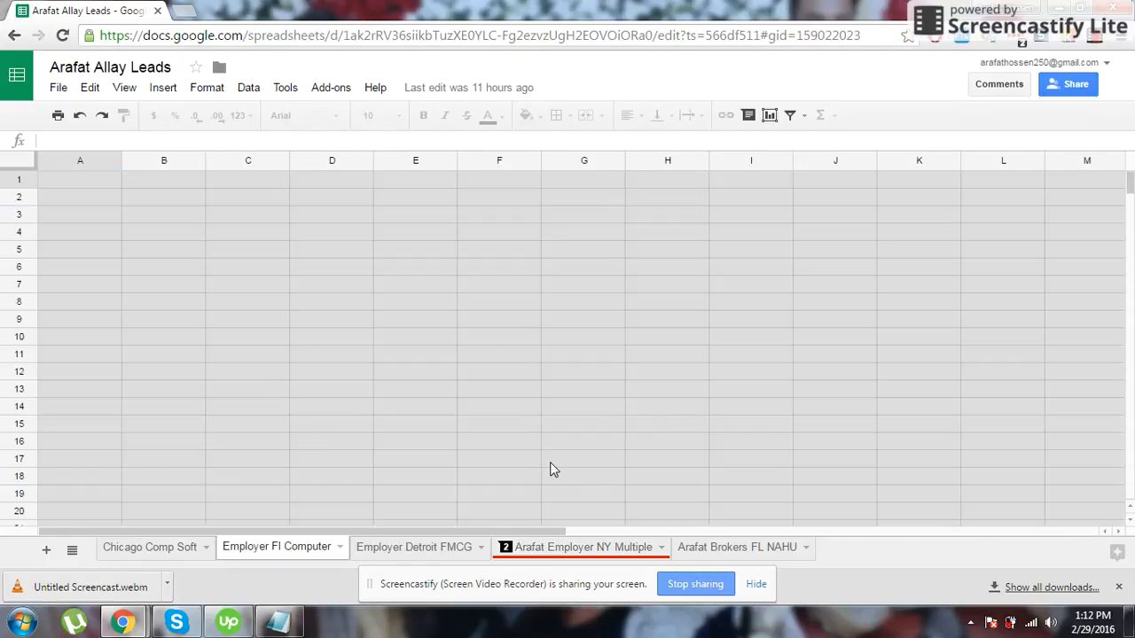
scroll(169, 302, "down", 3)
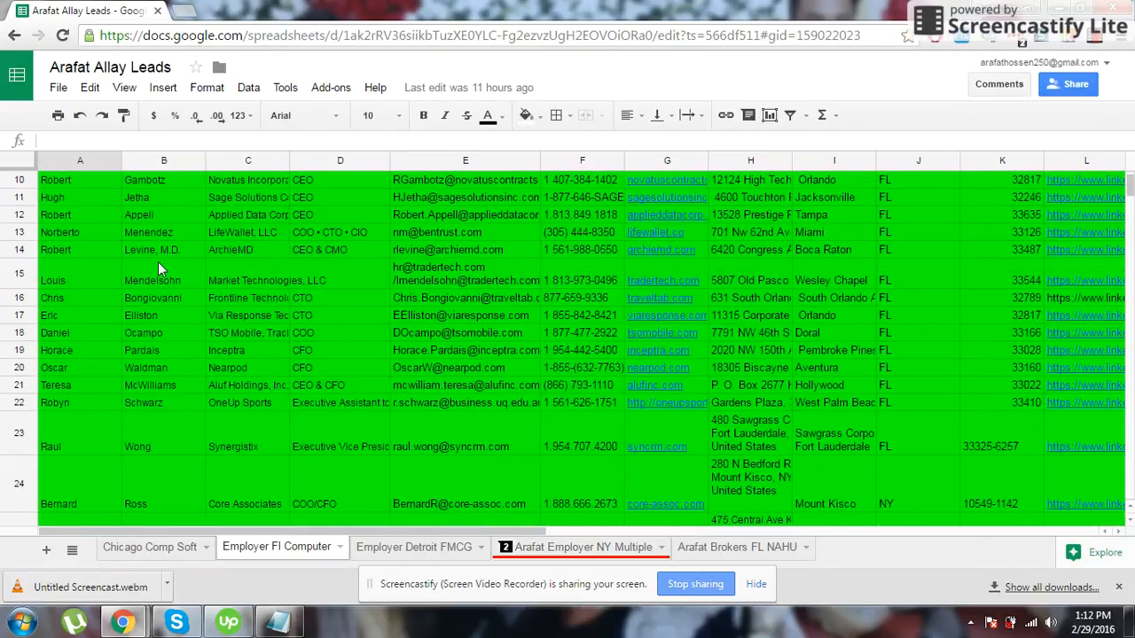
scroll(158, 261, "up", 3)
- Go through the column headings in row 2 from first_name to phone
left_click(71, 215)
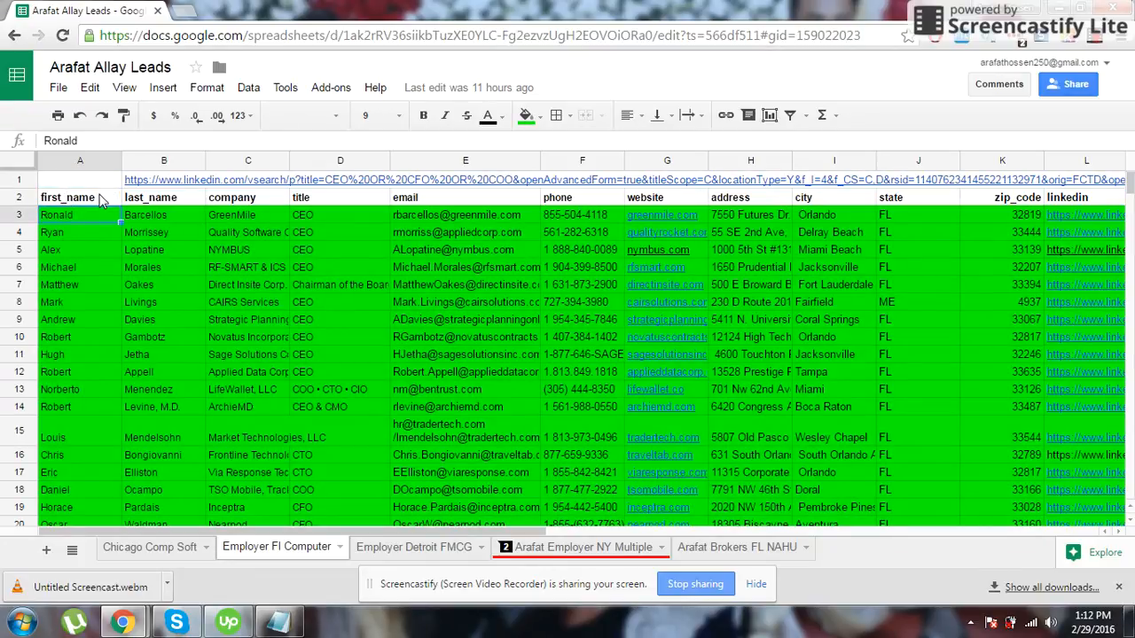
left_click(102, 198)
left_click(137, 202)
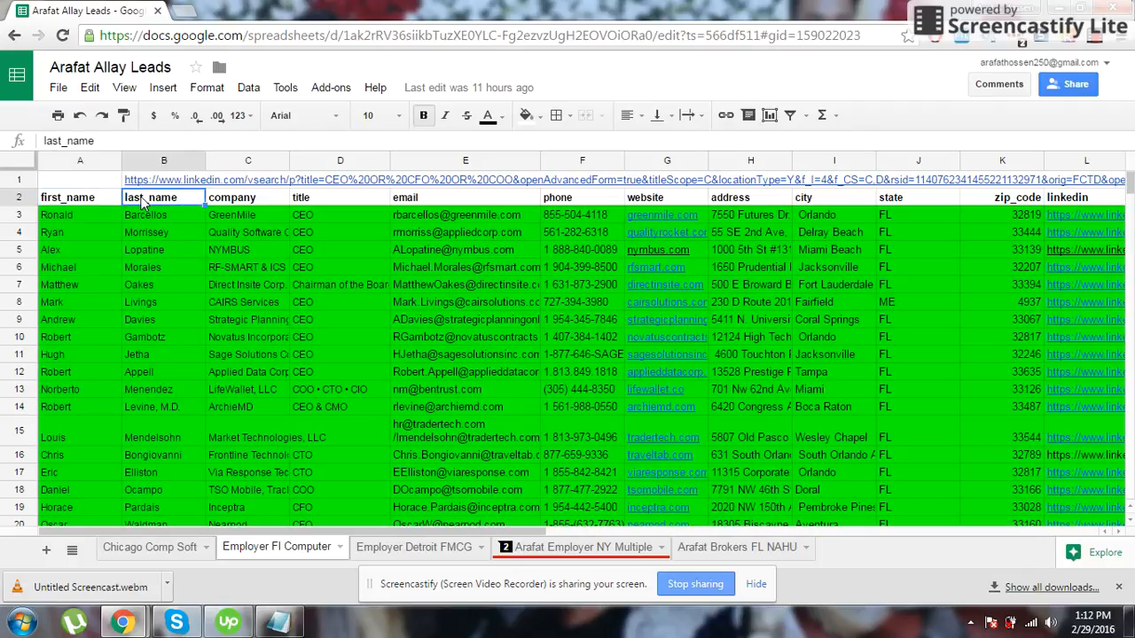
left_click(249, 203)
left_click(350, 201)
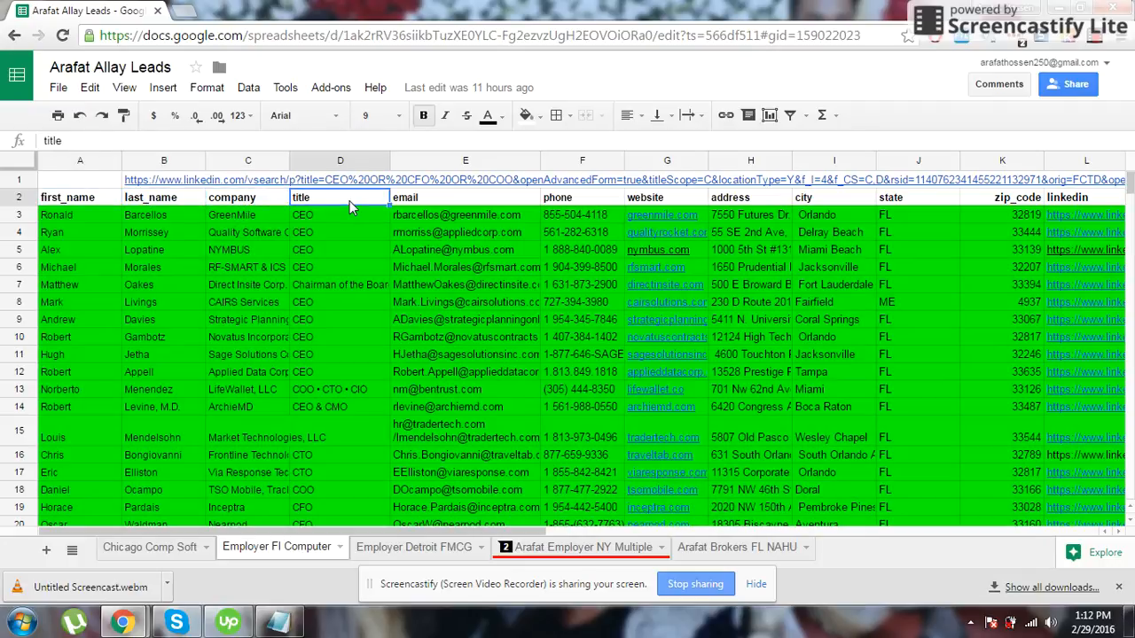
left_click(405, 205)
left_click(588, 202)
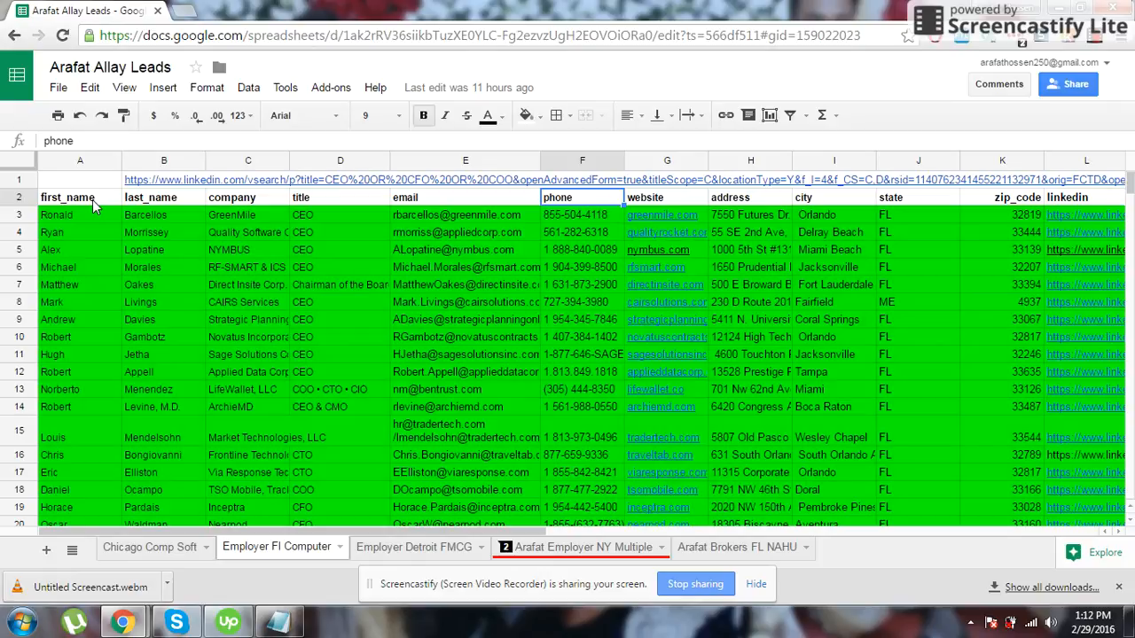
- Examine the first lead's entries in row 3, from first name, company and title through email, phone and website
left_click(92, 200)
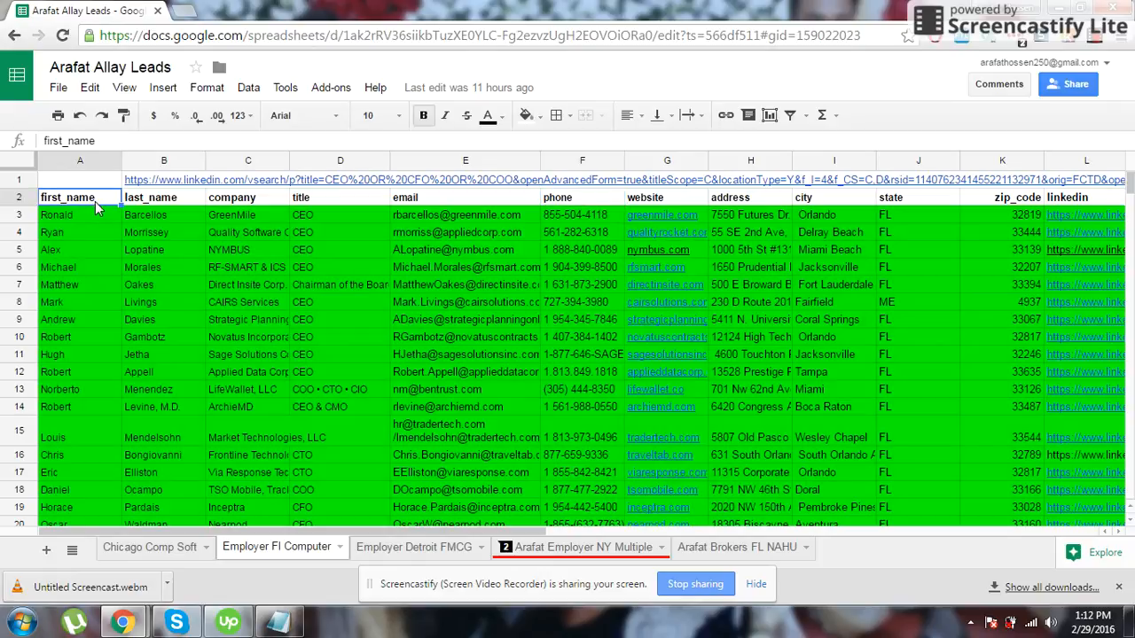
key("Down")
left_click(129, 199)
key("Down")
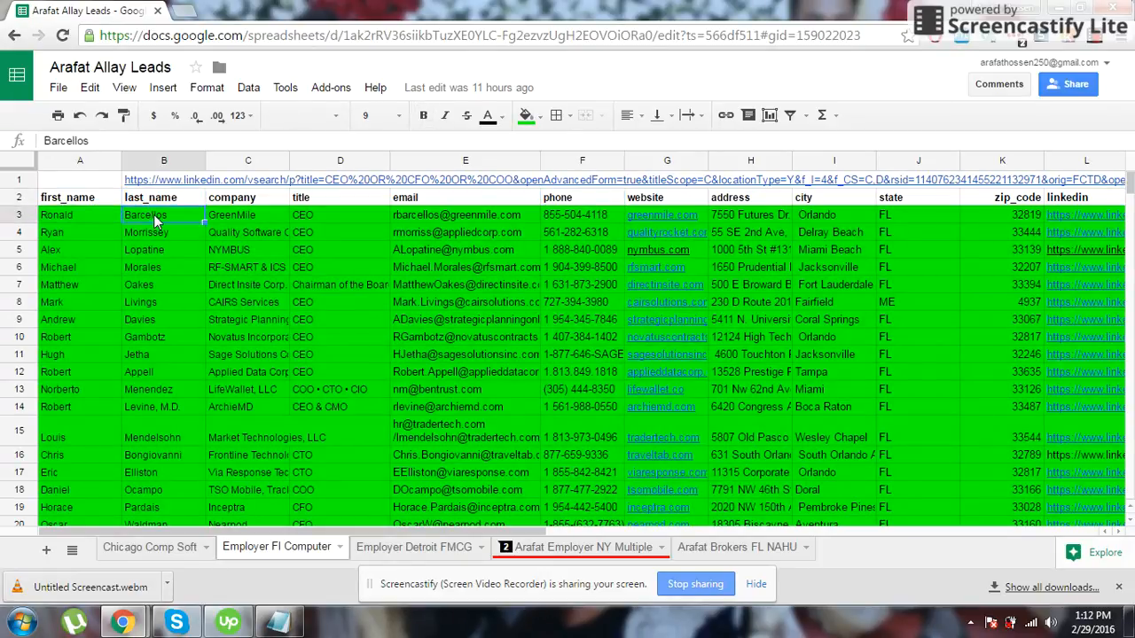
left_click(246, 219)
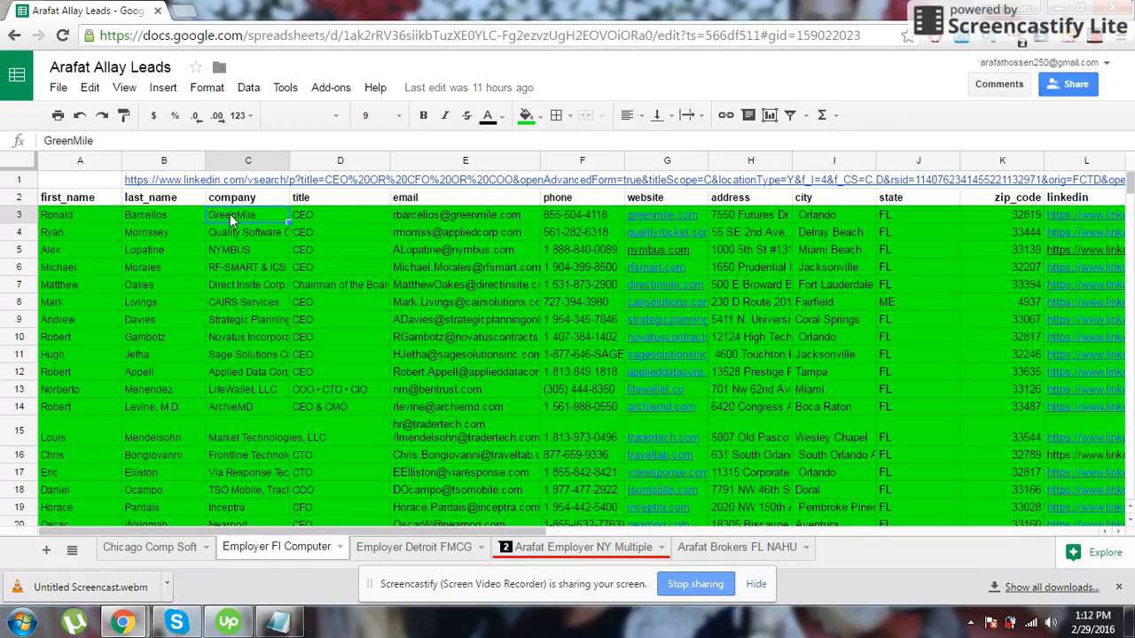
left_click(323, 197)
left_click(316, 212)
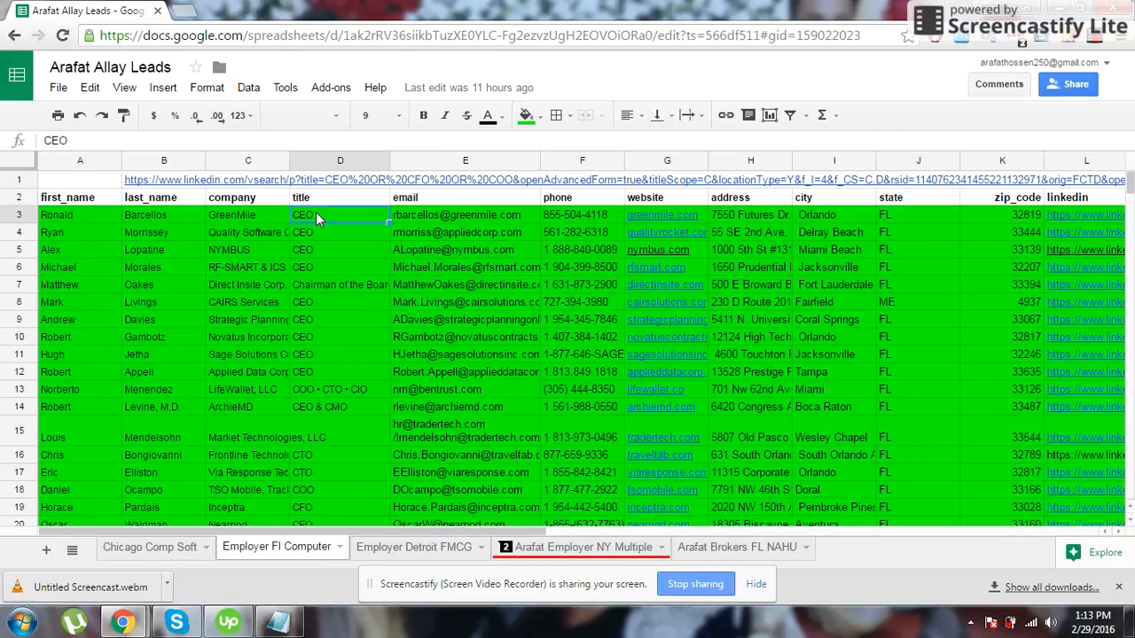
left_click(446, 218)
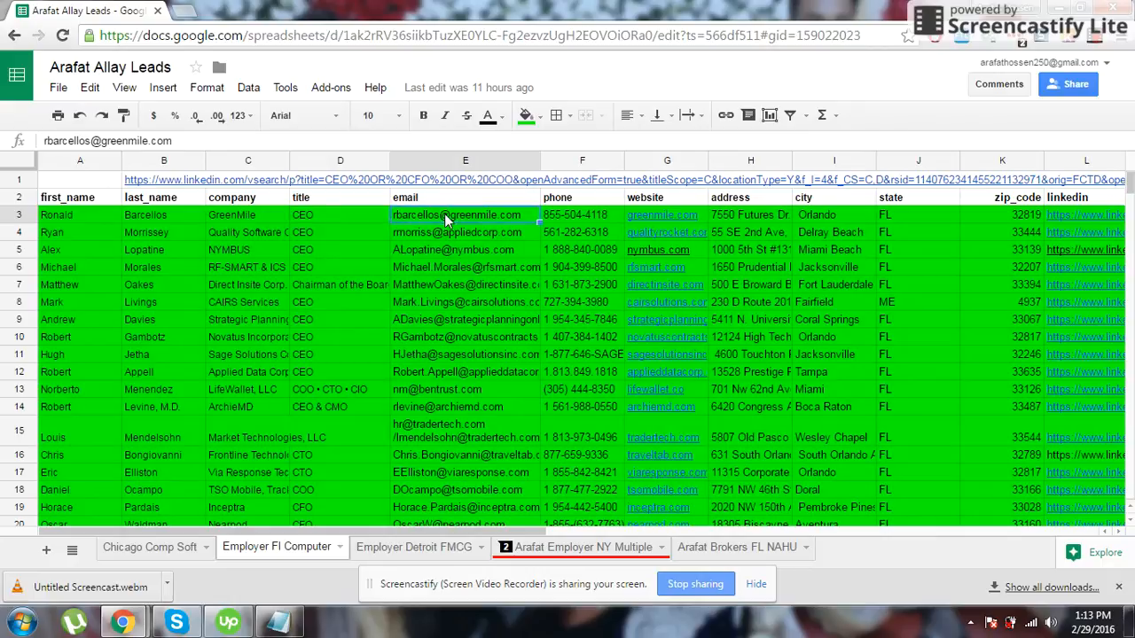
left_click(593, 218)
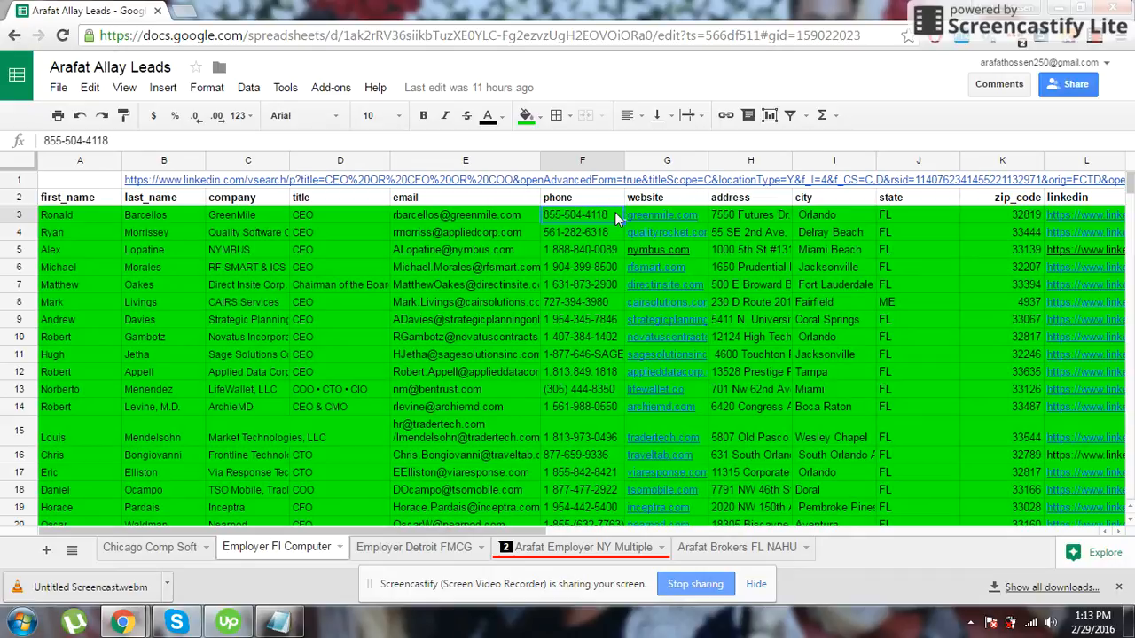
mouse_move(693, 221)
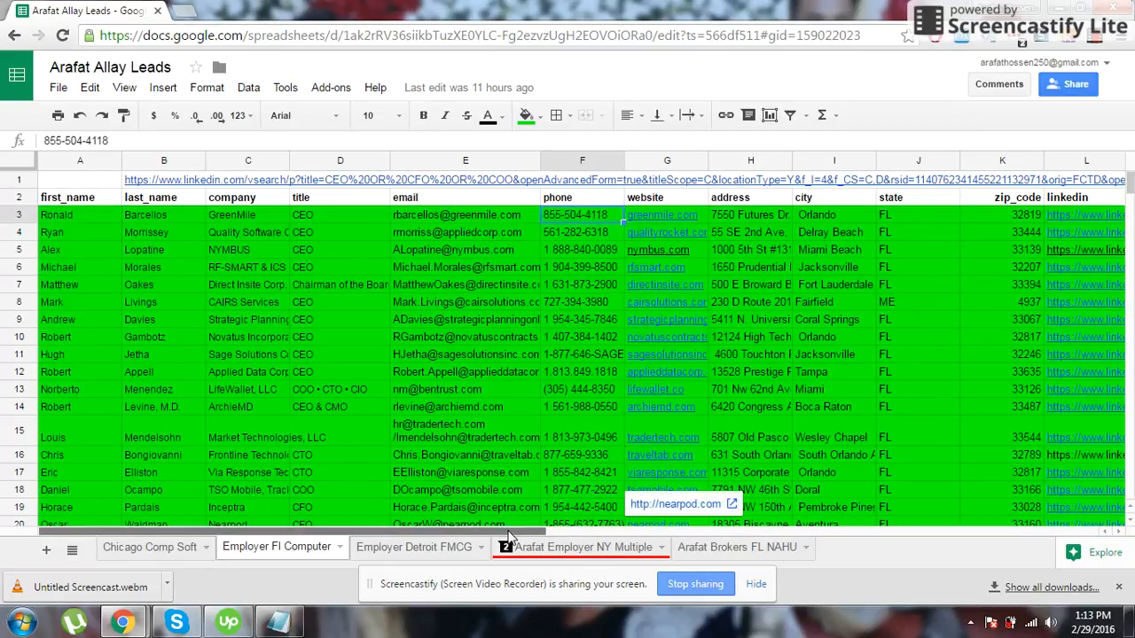
- Open the first lead's address cell in row 3 and highlight its entire contents
left_click_drag(513, 535, 623, 541)
left_click(568, 201)
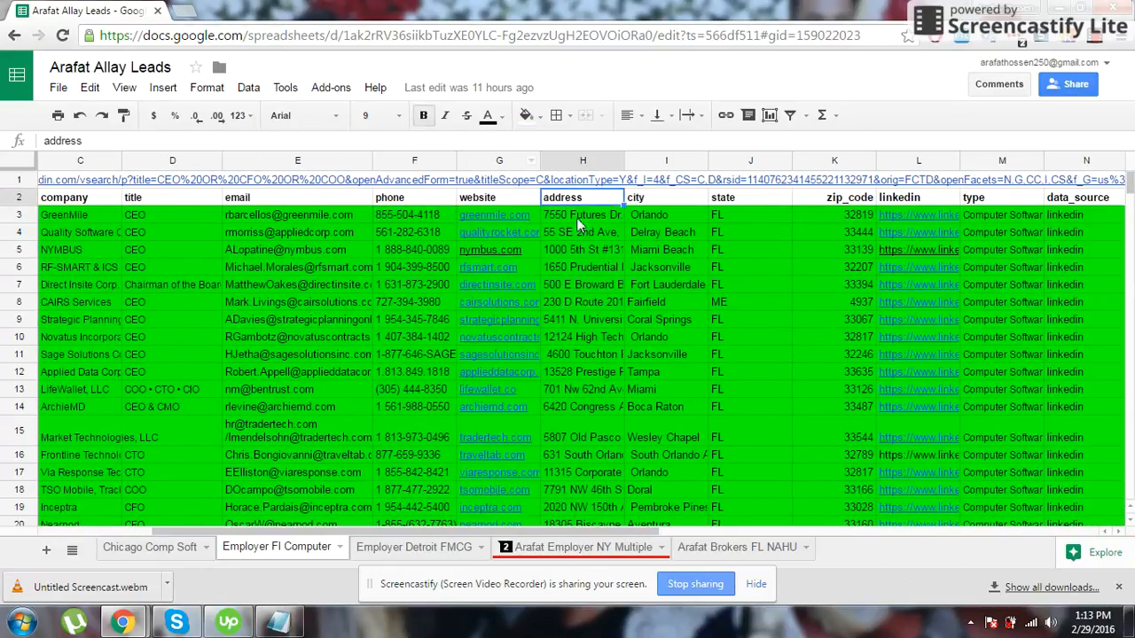
left_click(577, 221)
double_click(577, 221)
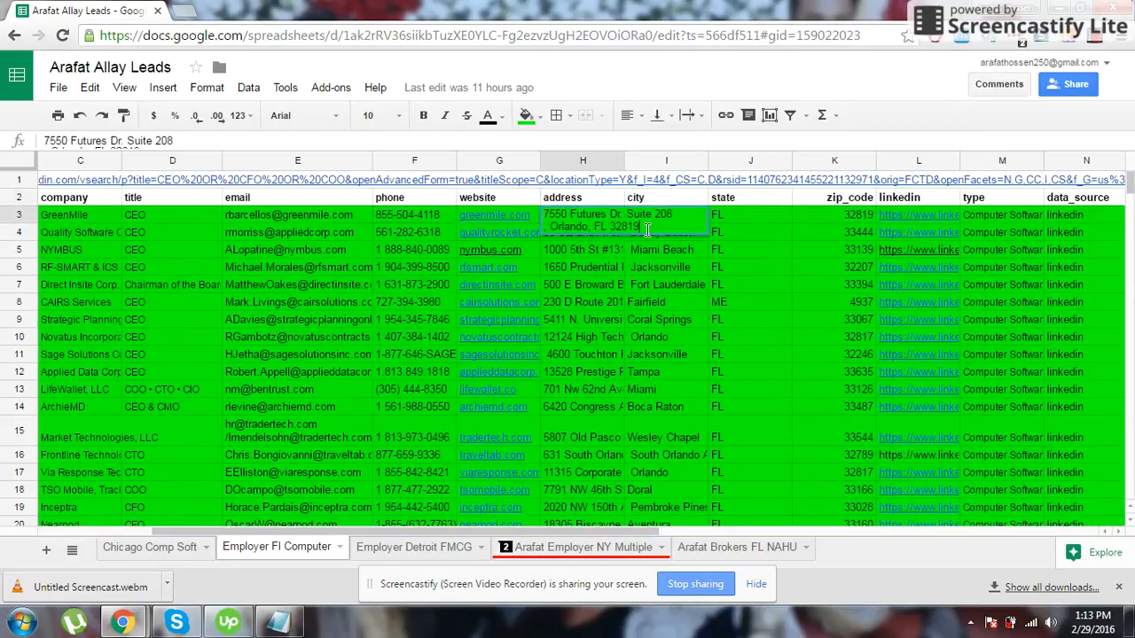
left_click_drag(650, 230, 531, 205)
left_click(655, 291)
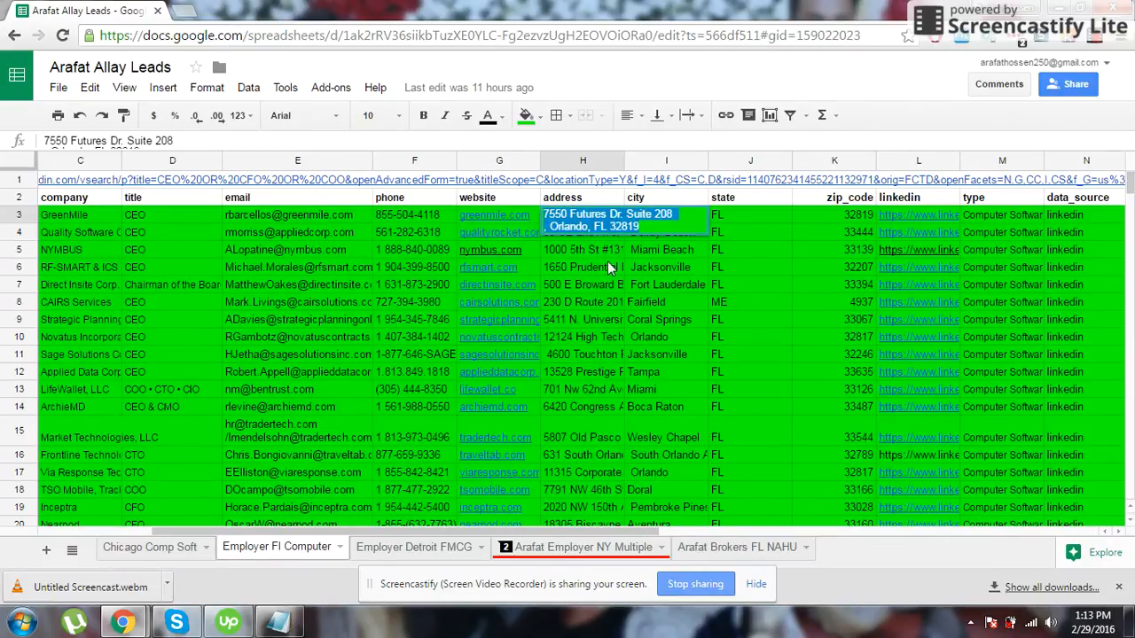
- Examine the first lead's address and city cells along with the city, state and zip_code headings
left_click(593, 223)
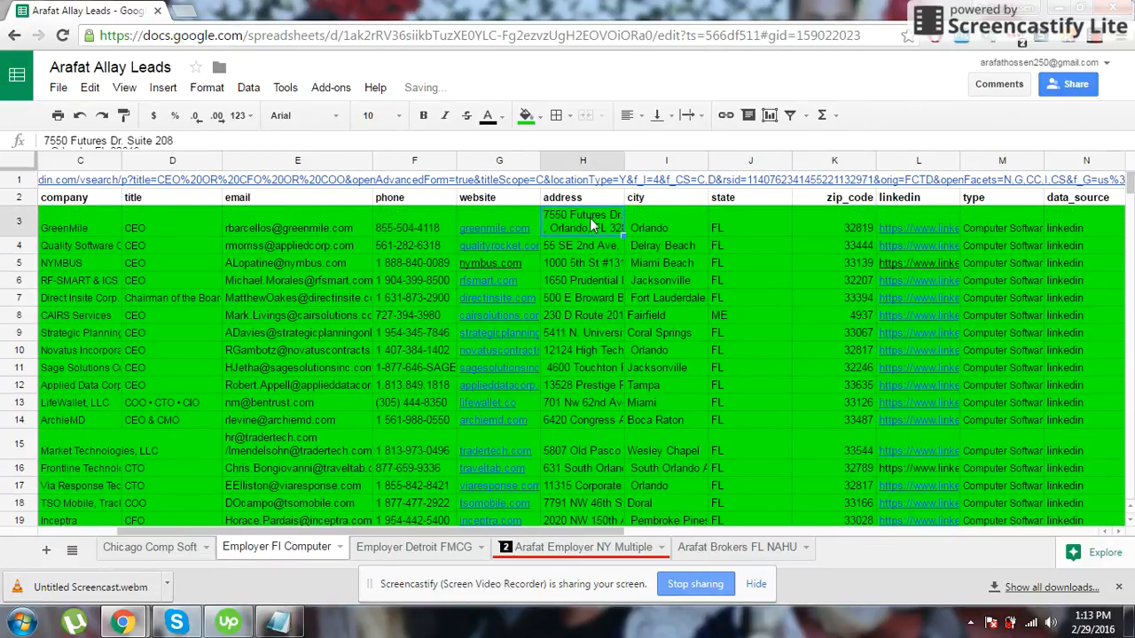
double_click(592, 221)
left_click(639, 258)
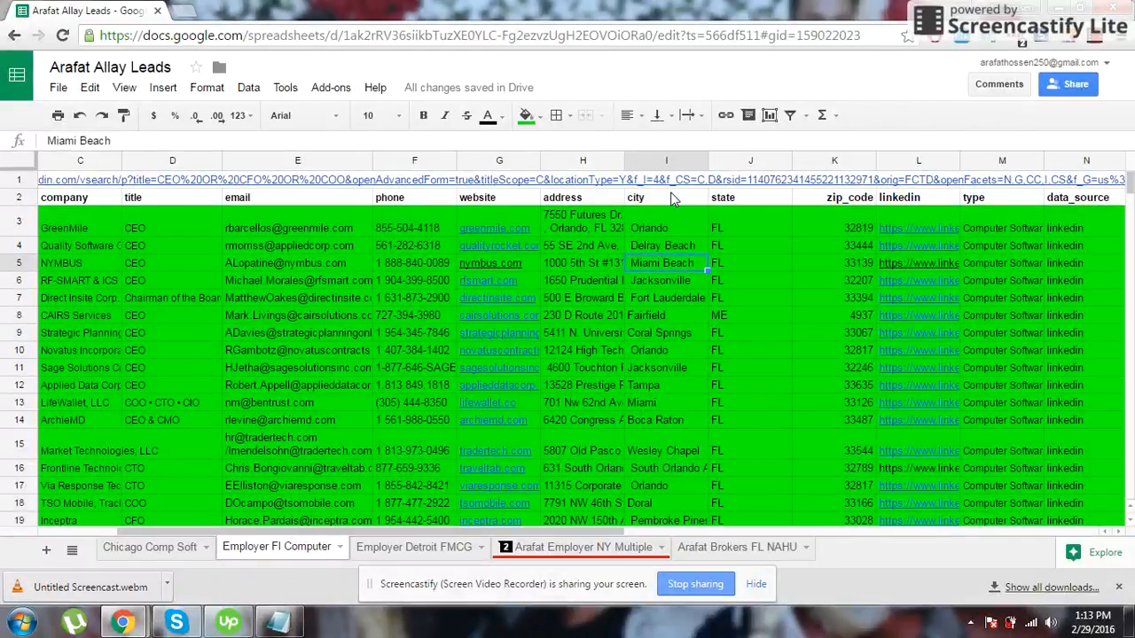
left_click(539, 229)
left_click(603, 226)
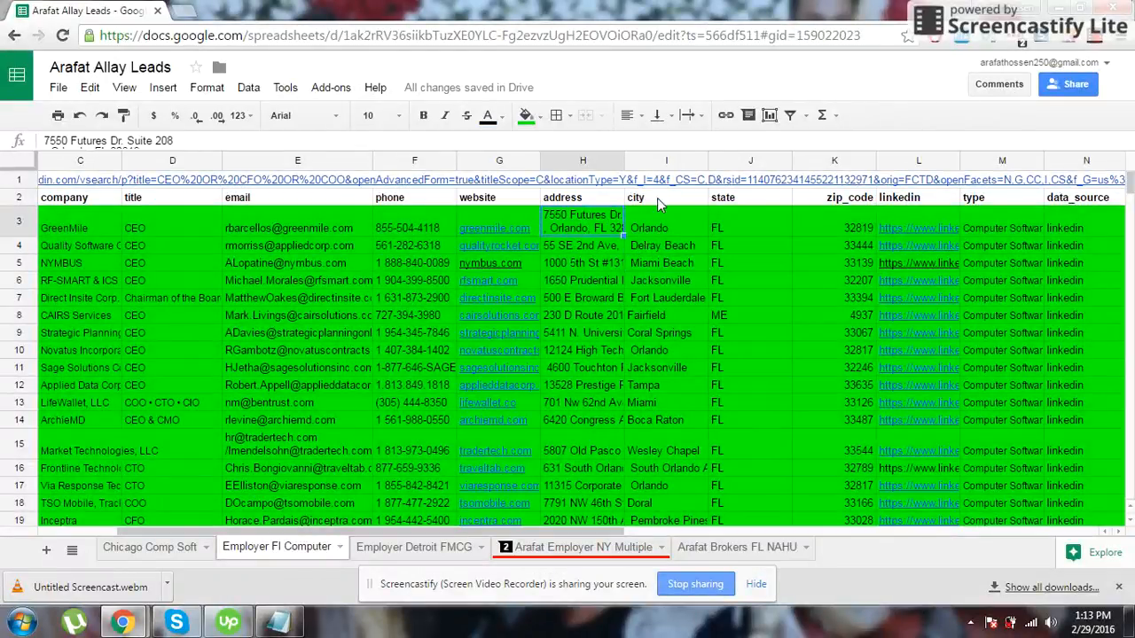
left_click(650, 200)
left_click(667, 226)
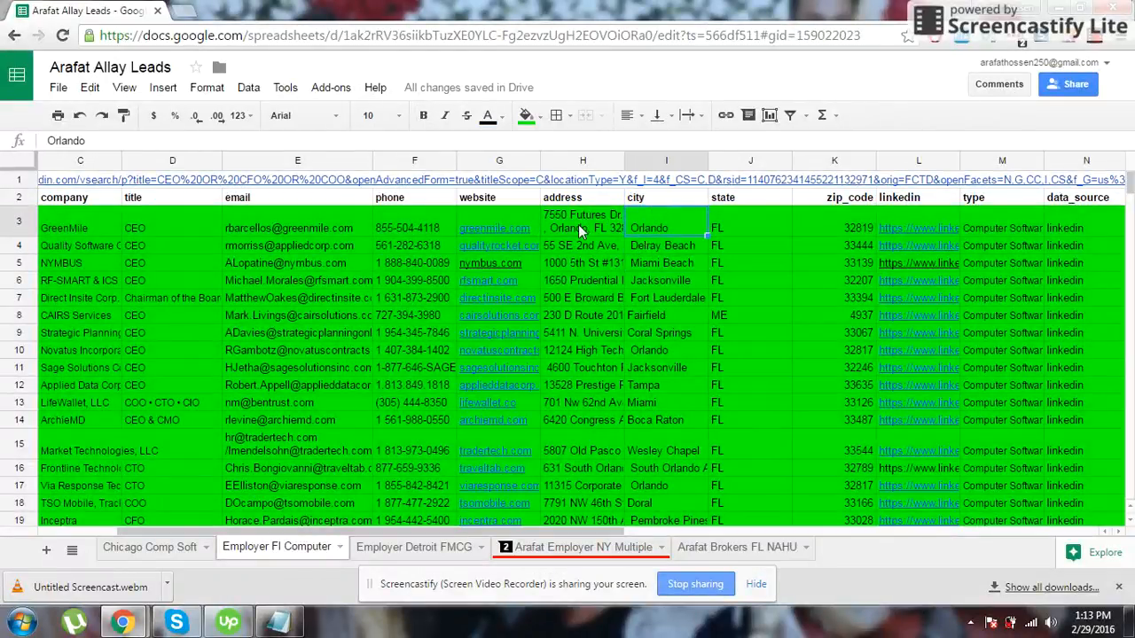
left_click(751, 203)
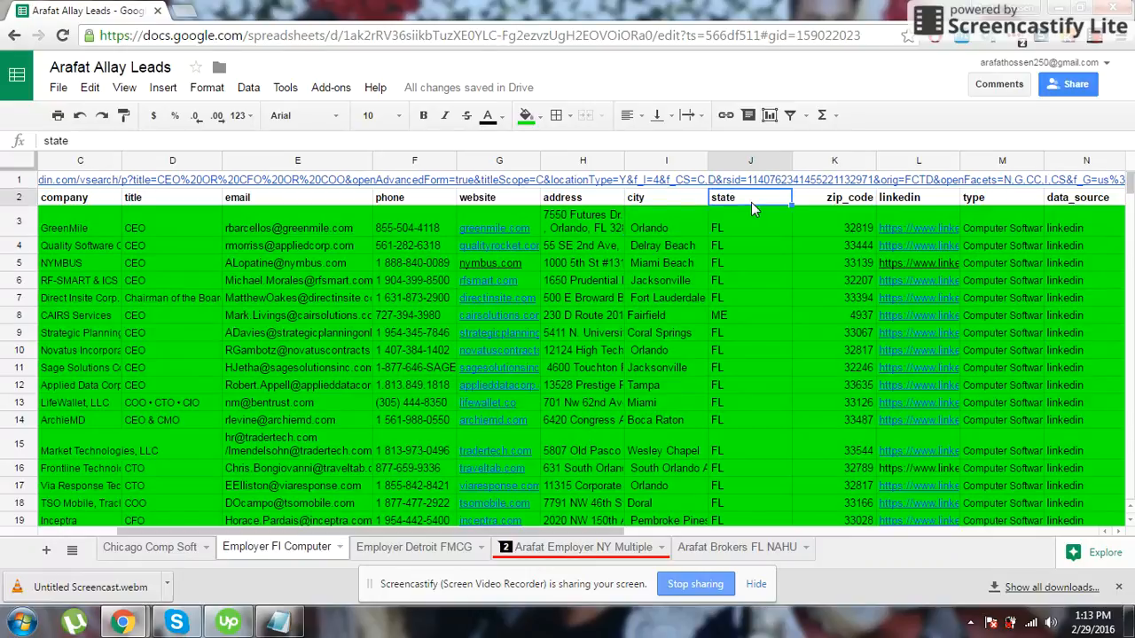
left_click(834, 210)
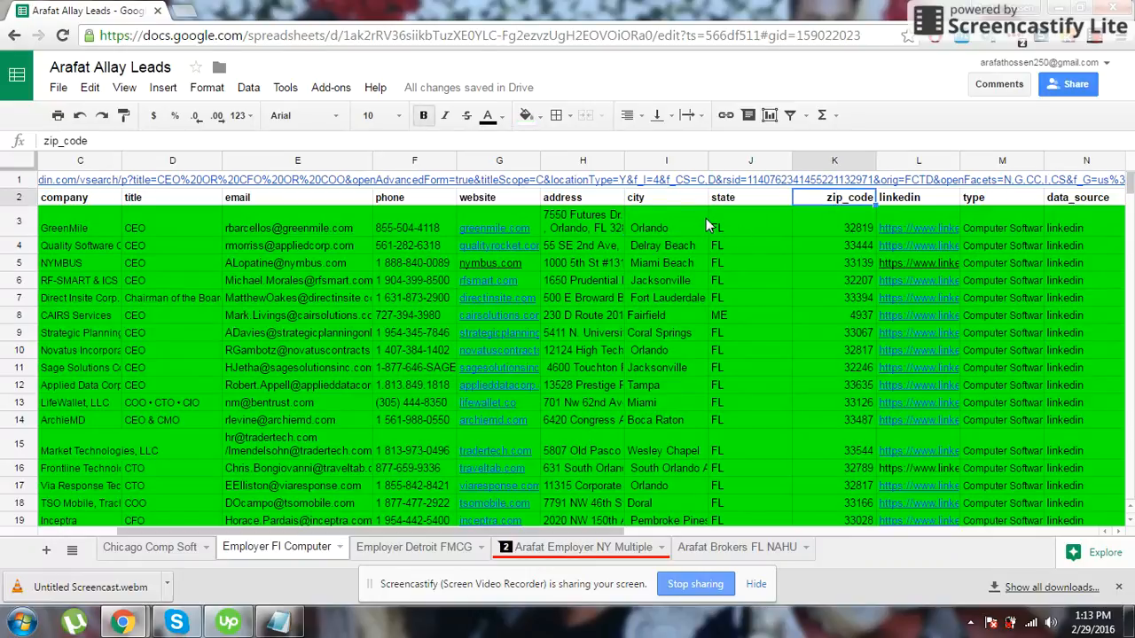
- Highlight the street line and the city name in the first lead's address and compare them with its city cell
triple_click(548, 219)
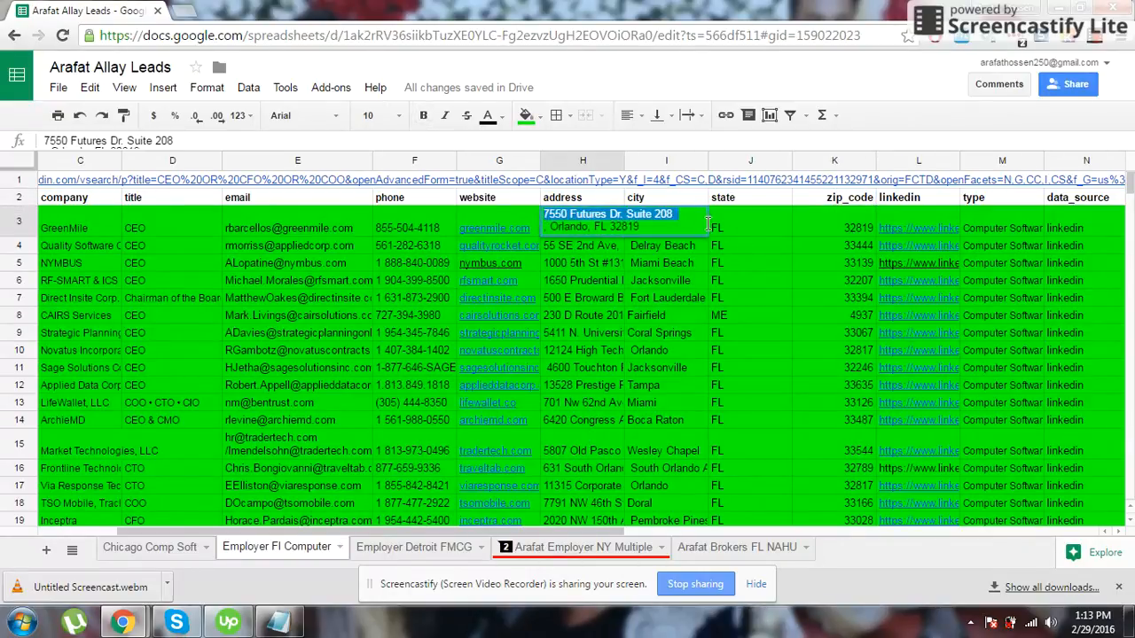
left_click(649, 227)
left_click(652, 261)
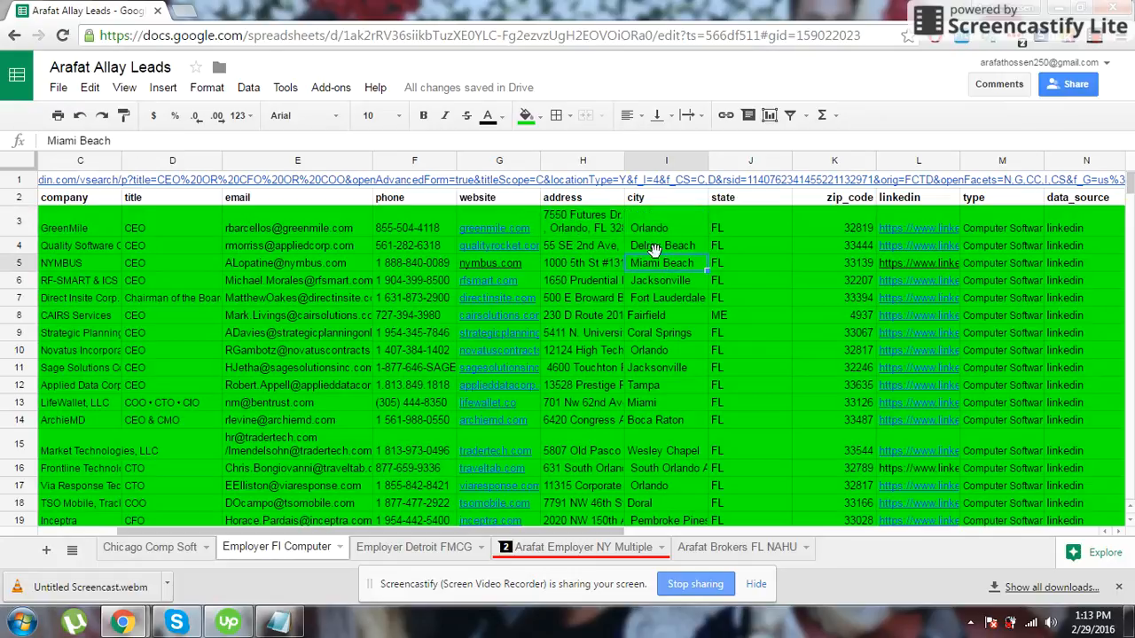
double_click(573, 221)
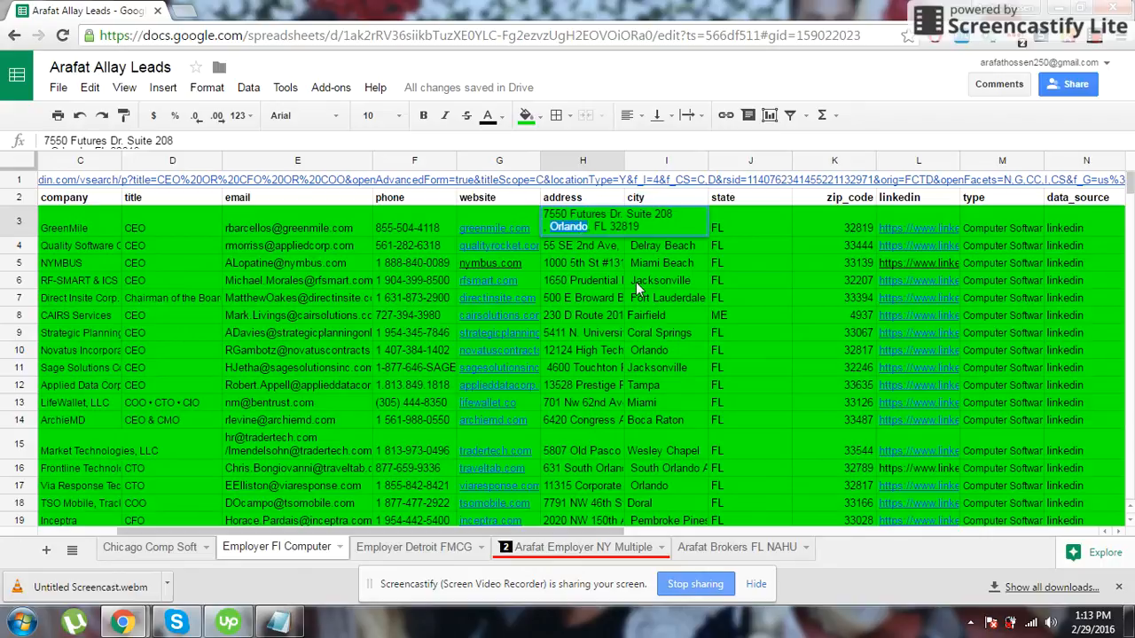
left_click(656, 295)
left_click(653, 229)
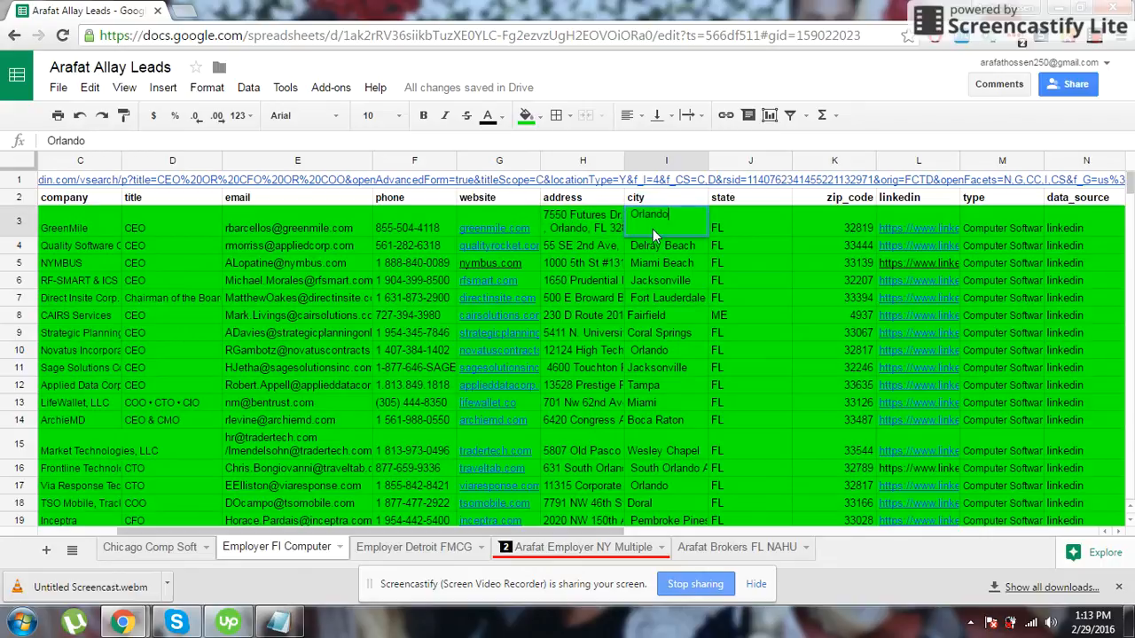
left_click(656, 280)
- Compare the state abbreviation in the first lead's address with its state cell
left_click(614, 222)
double_click(613, 220)
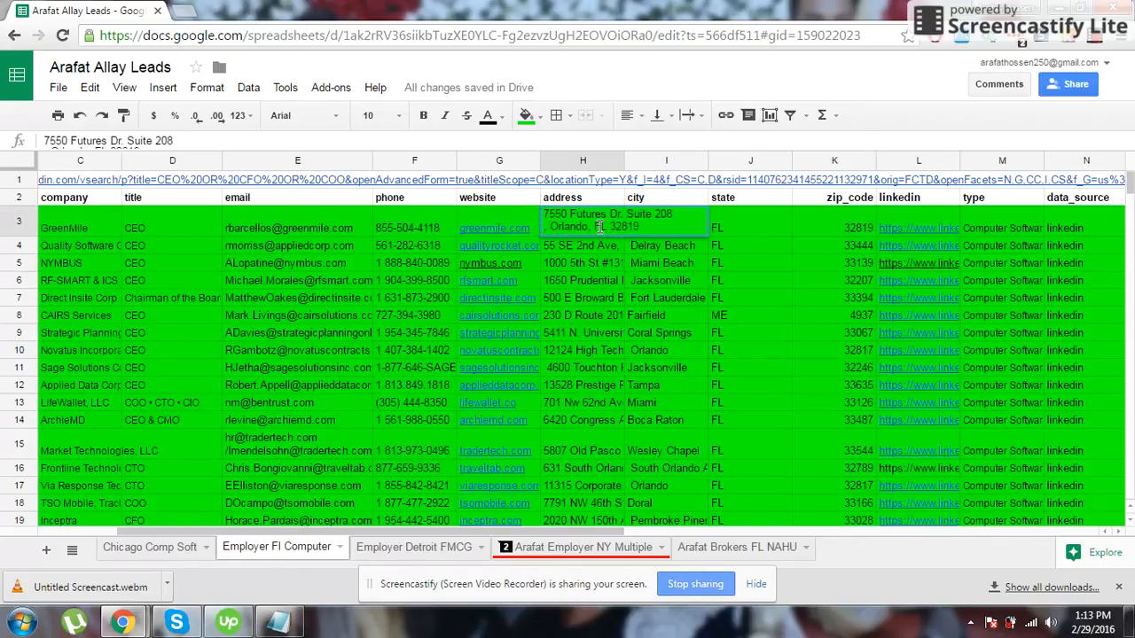
double_click(601, 227)
left_click(652, 263)
double_click(721, 222)
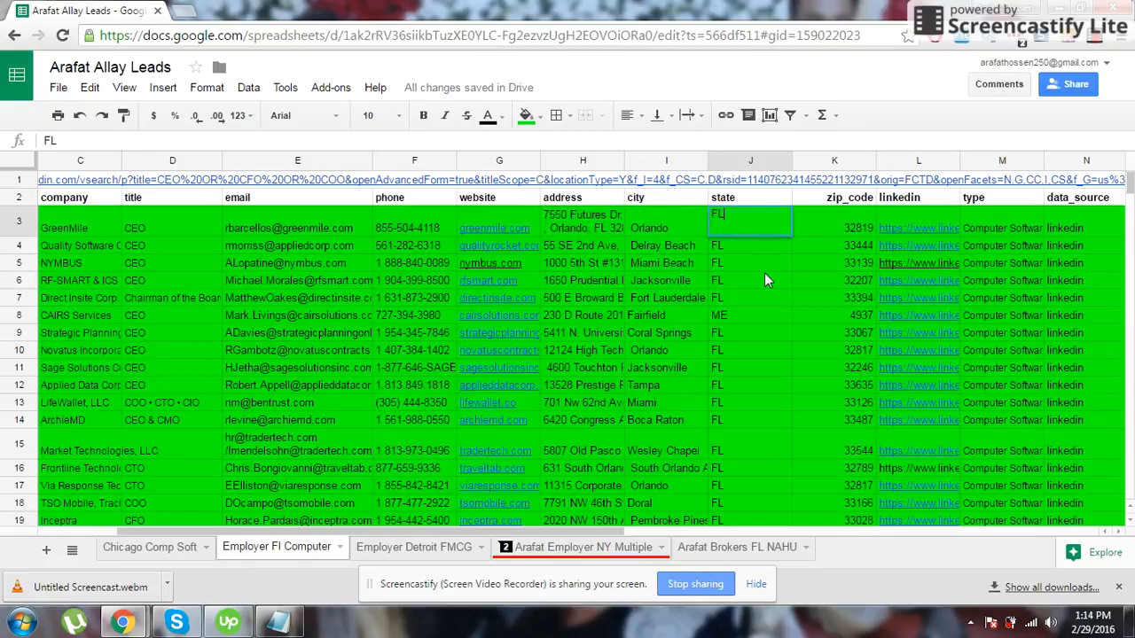
- Compare the zip code in the first lead's address with its zip_code cell
double_click(619, 227)
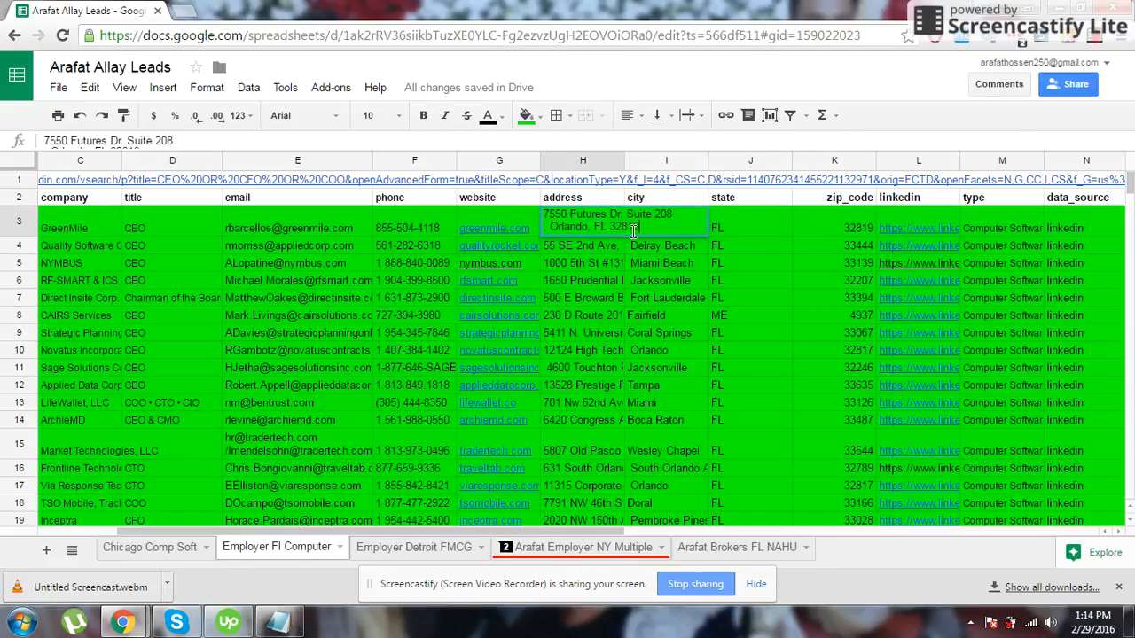
left_click(688, 280)
double_click(838, 222)
left_click(869, 298)
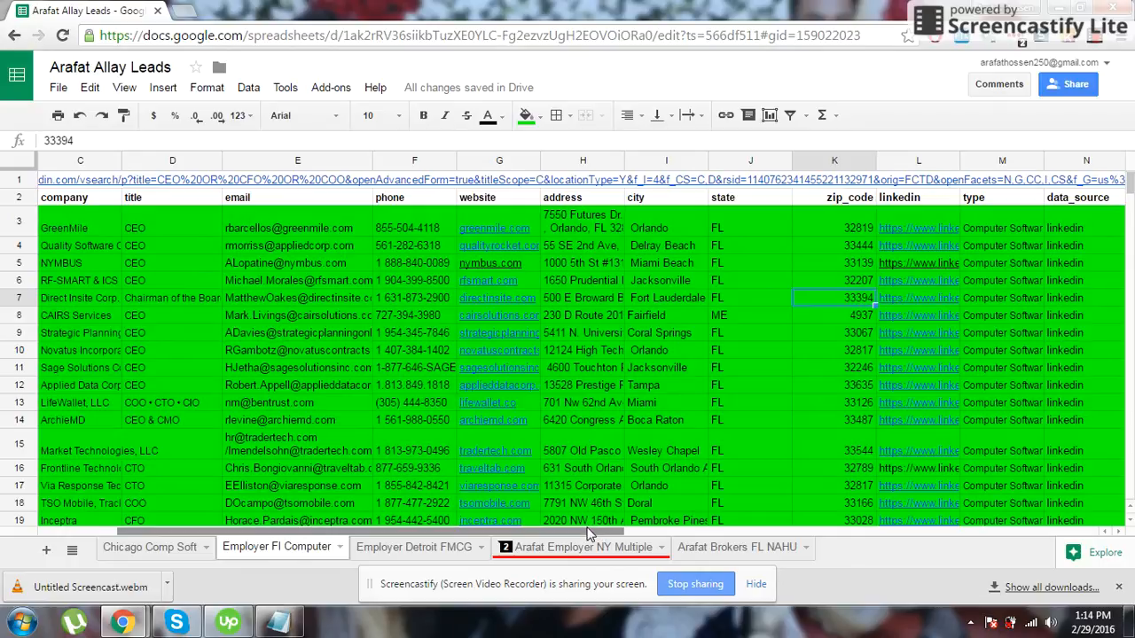
- Examine the remaining lead columns, from linkedin and type through e-mail source and company_linkedin
left_click_drag(585, 529, 855, 454)
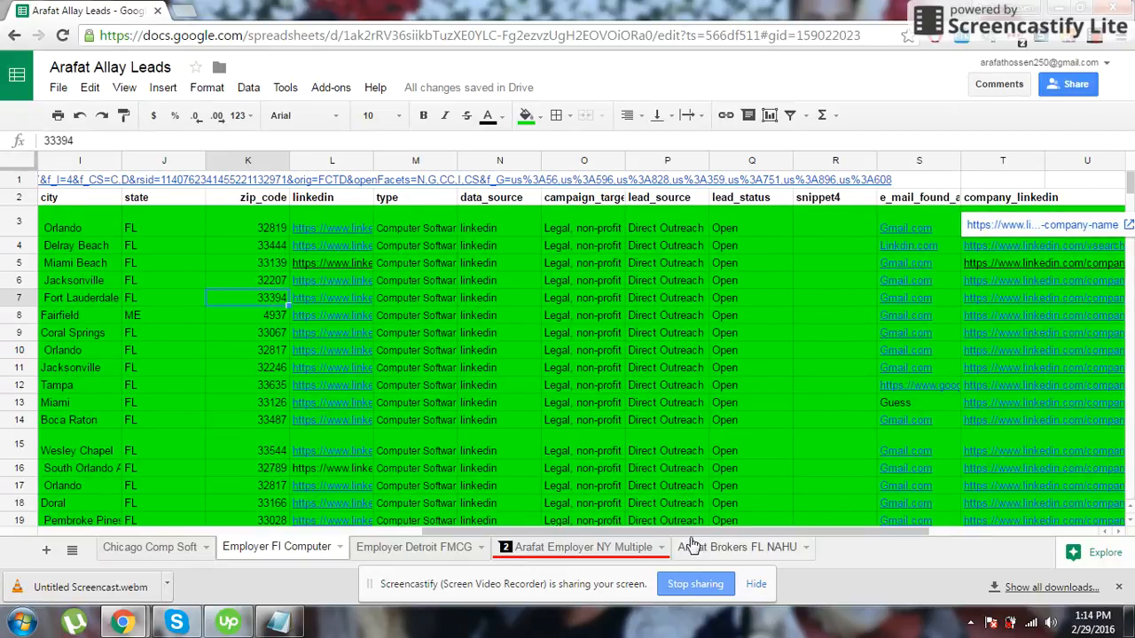
left_click_drag(692, 532, 781, 530)
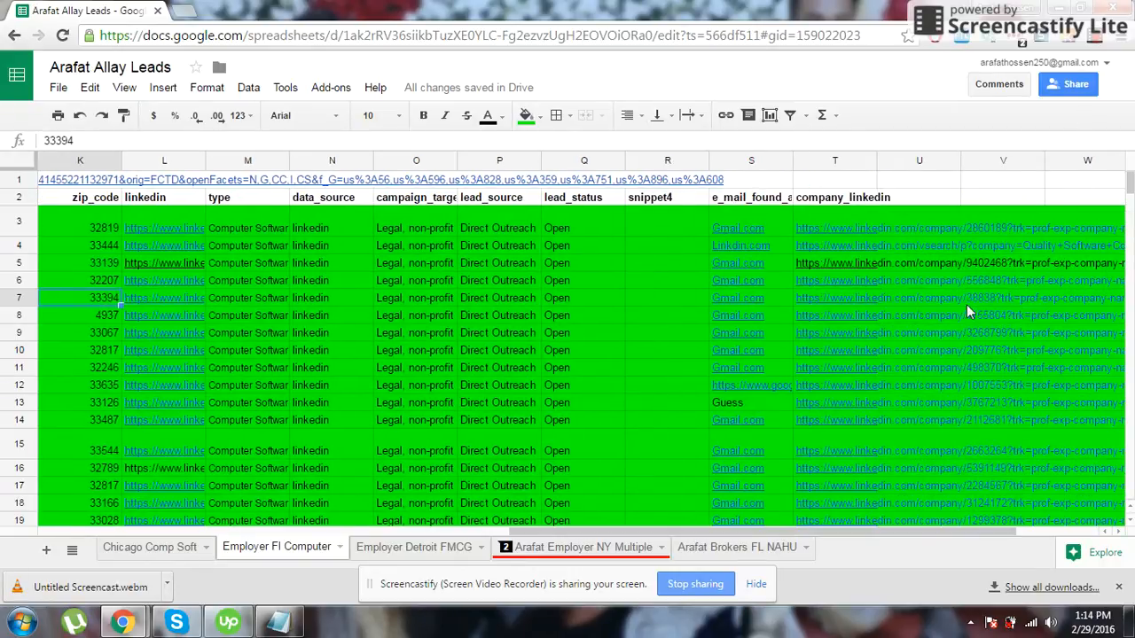
left_click(1093, 37)
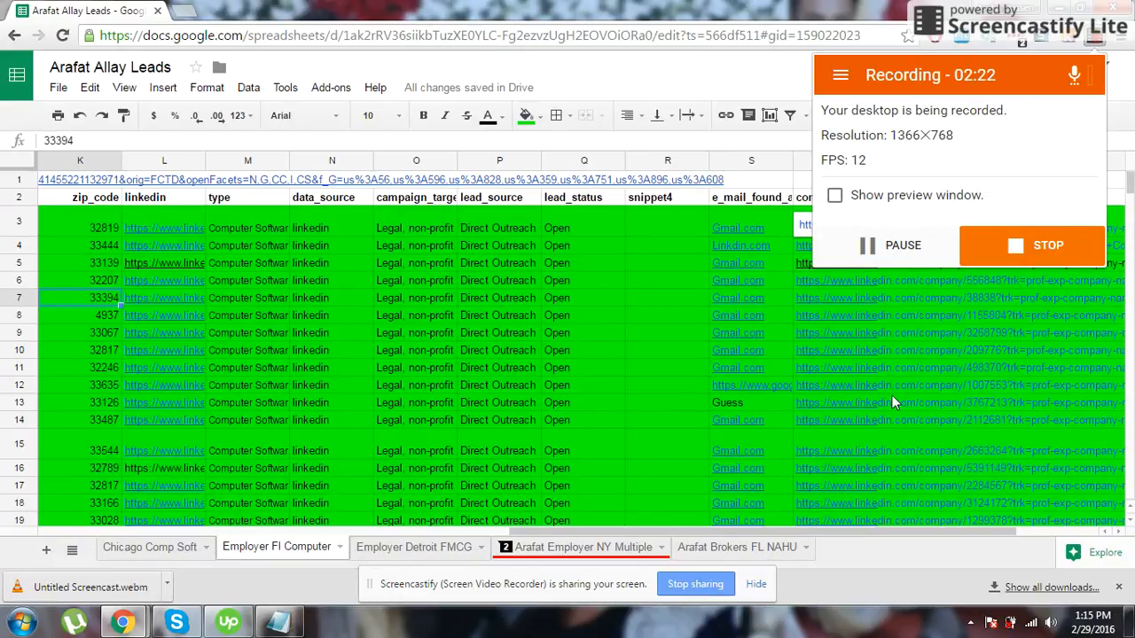
- Inspect the snippet4 and e_mail_found_at column headers and preview the first lead's e-mail source link
left_click(734, 86)
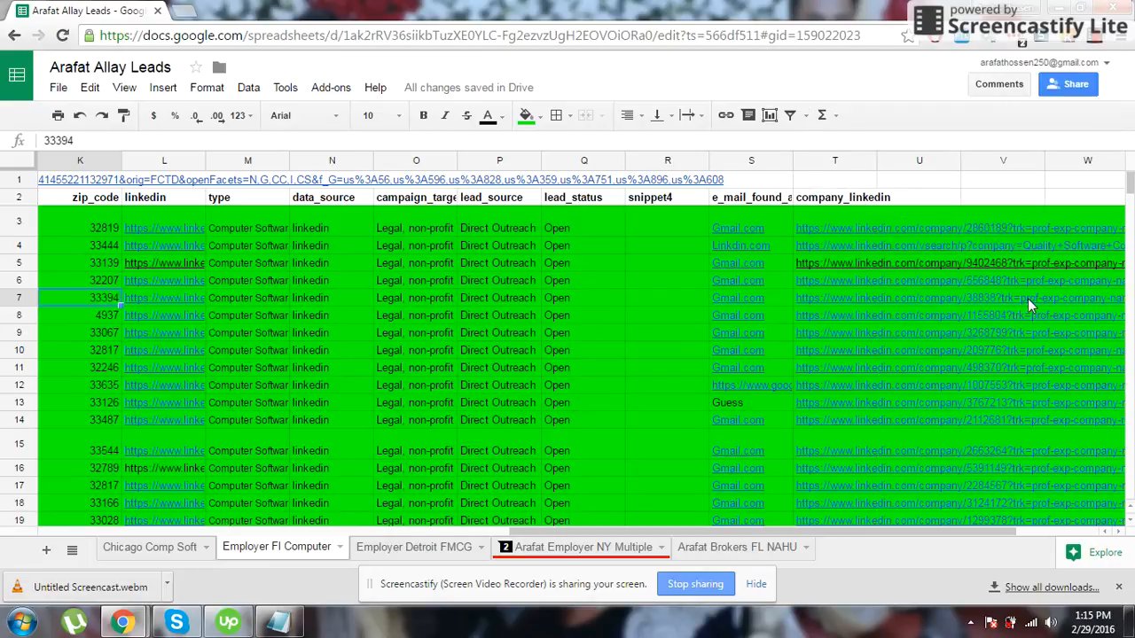
left_click(772, 197)
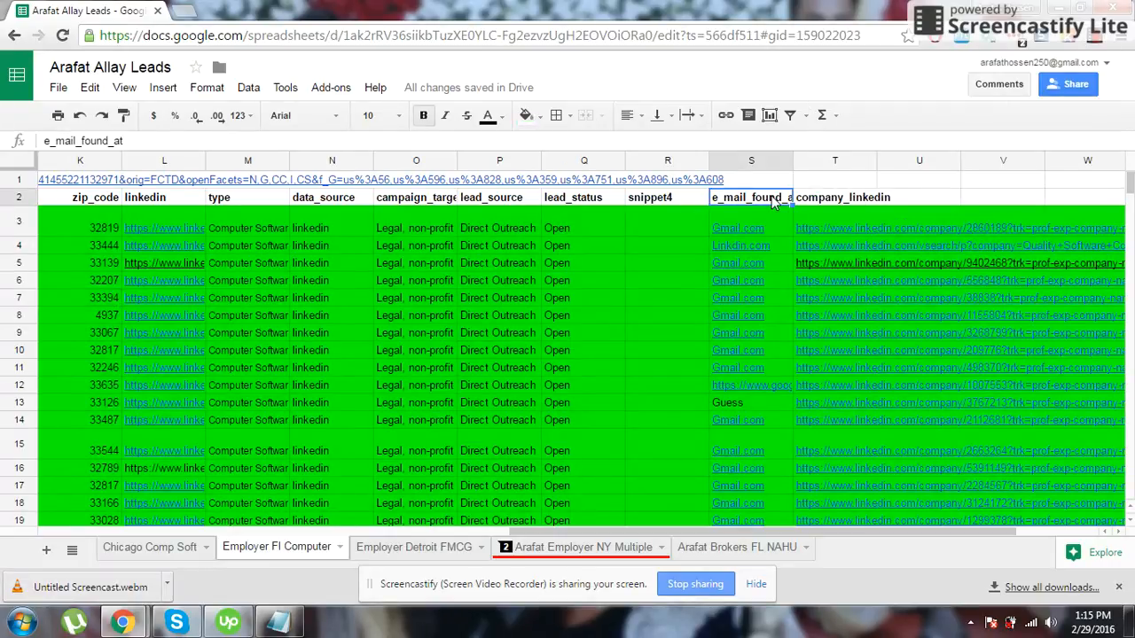
double_click(770, 197)
left_click(629, 202)
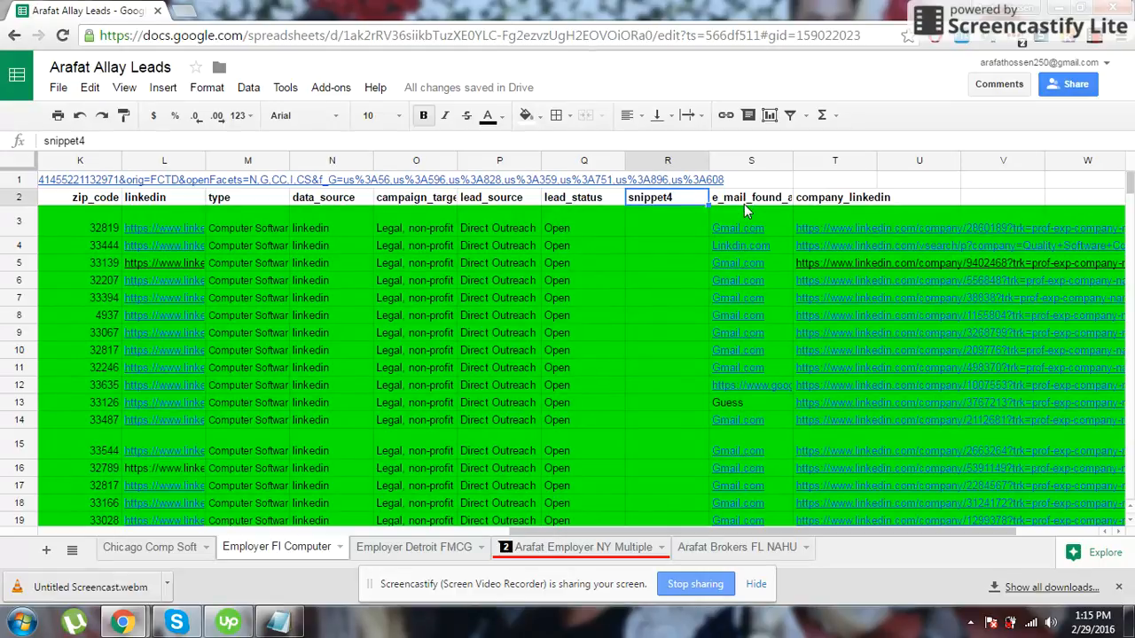
mouse_move(737, 216)
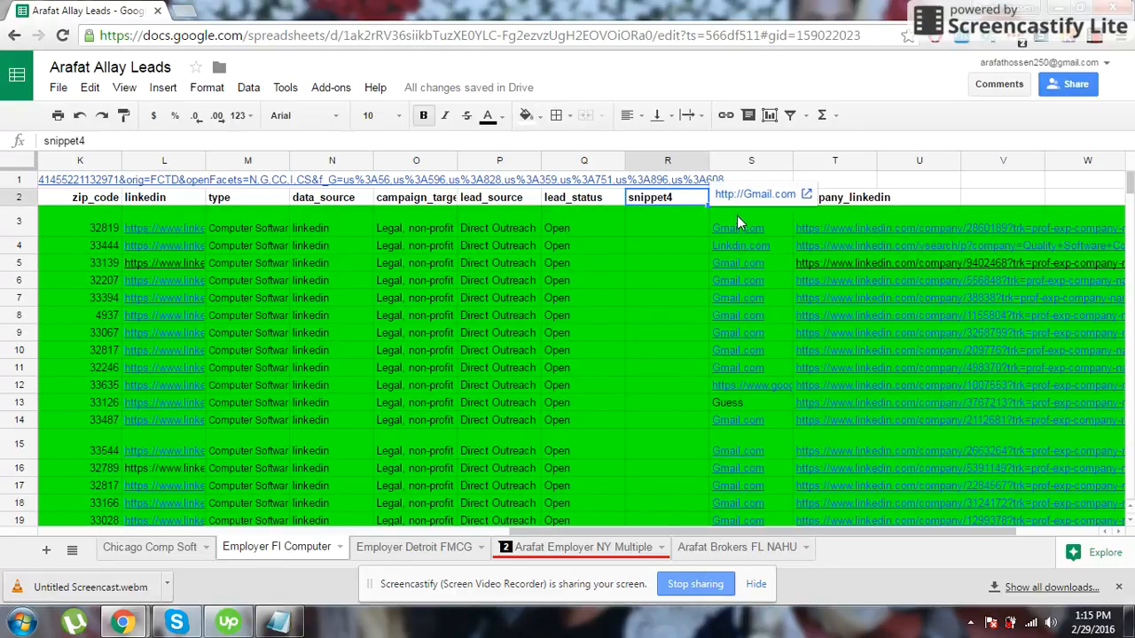
- Examine the company_linkedin header, highlighting the word "linkedin" in it, and inspect the first lead's company LinkedIn link
left_click(858, 196)
double_click(857, 196)
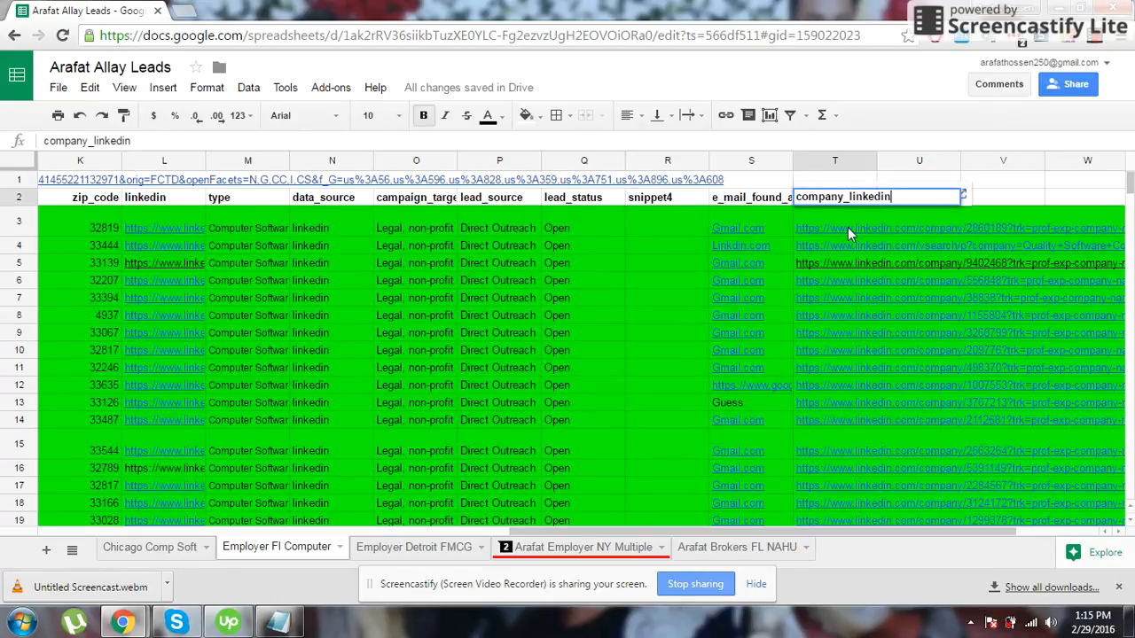
left_click(759, 183)
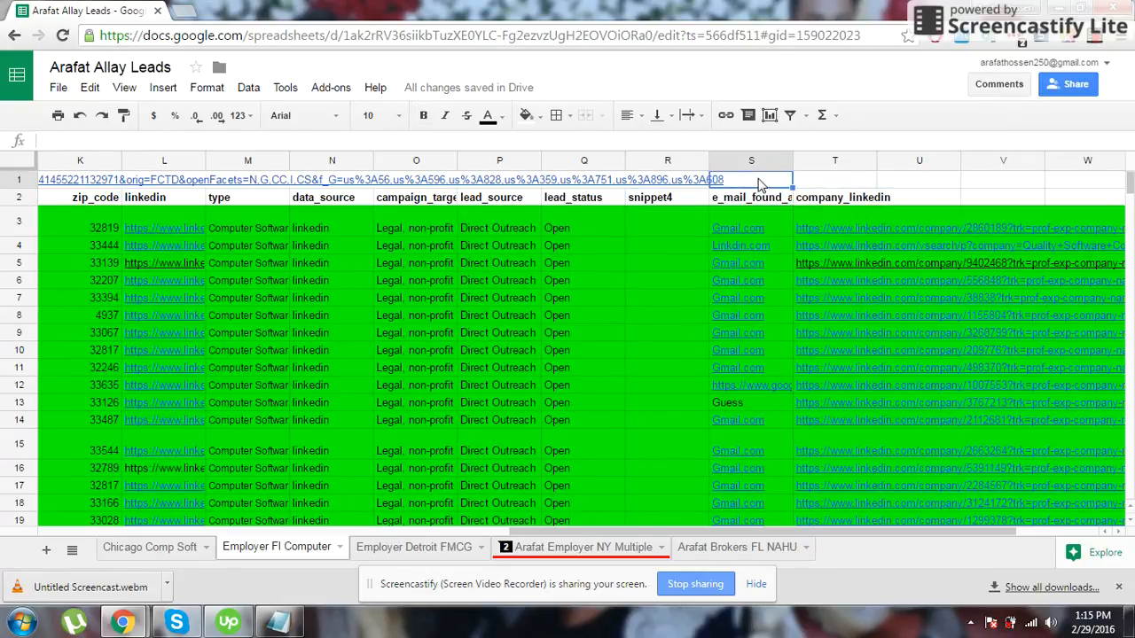
double_click(852, 195)
left_click_drag(896, 197, 850, 197)
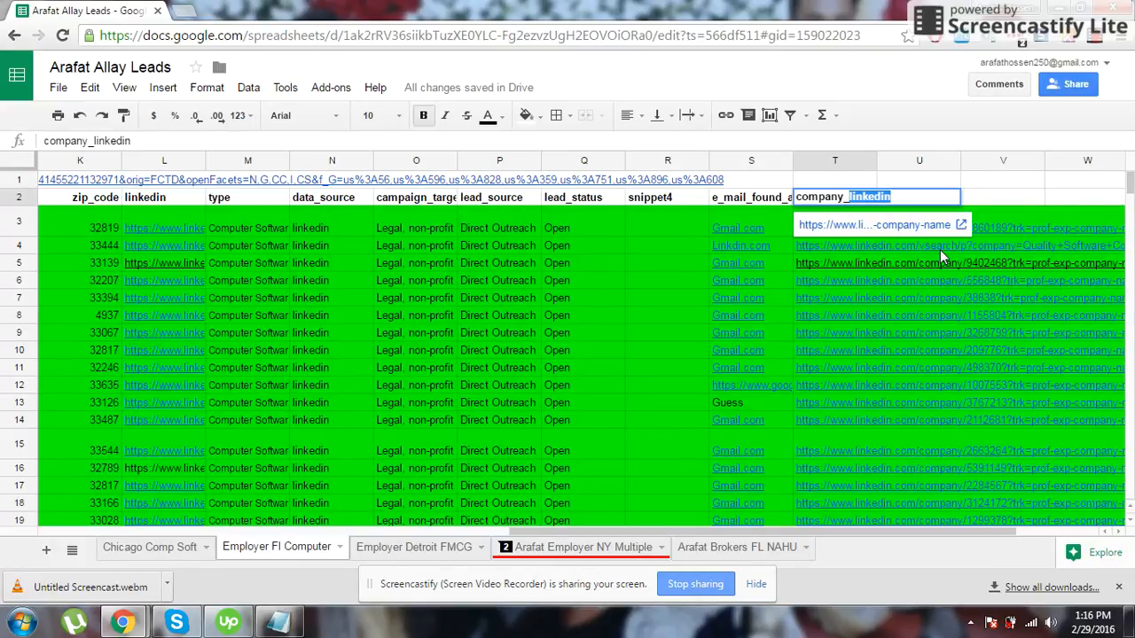
left_click(856, 180)
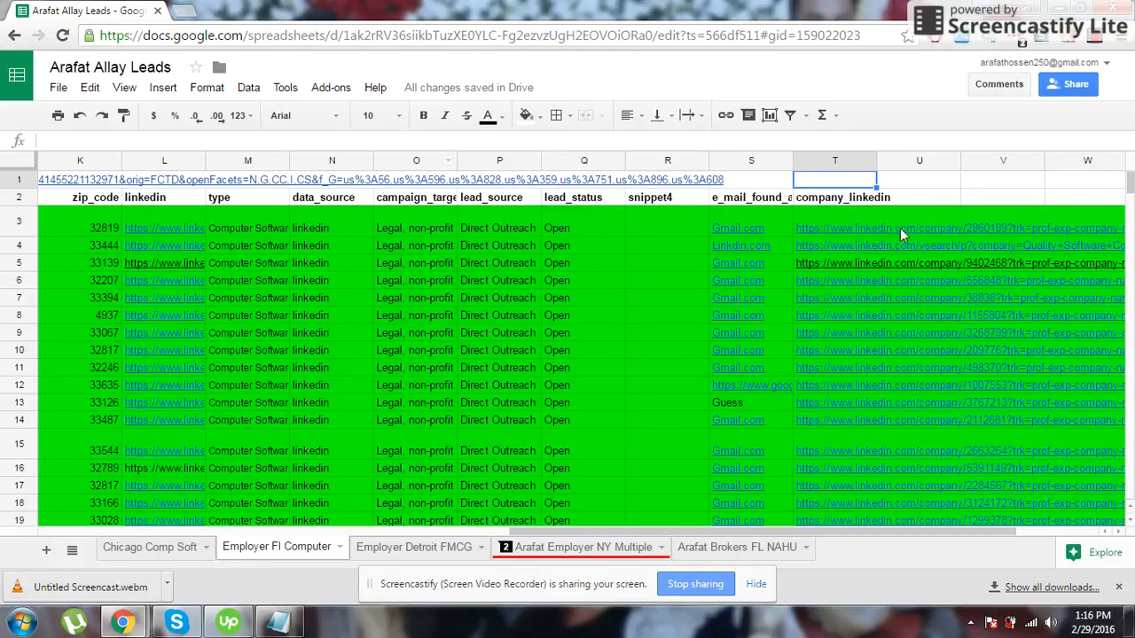
left_click(840, 228)
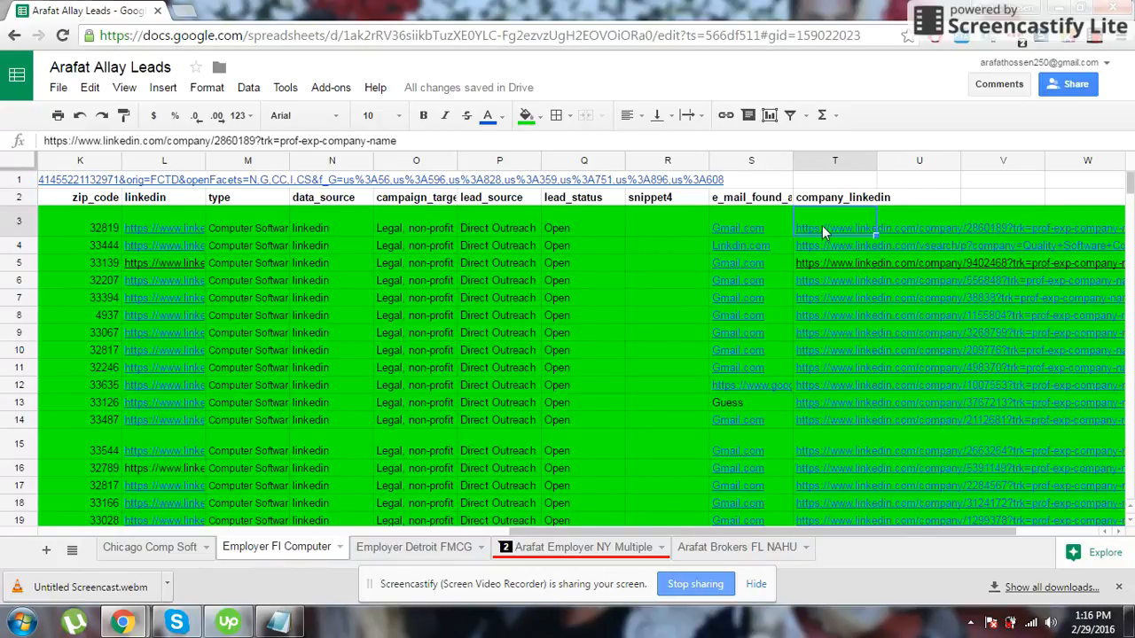
mouse_move(822, 228)
mouse_move(786, 245)
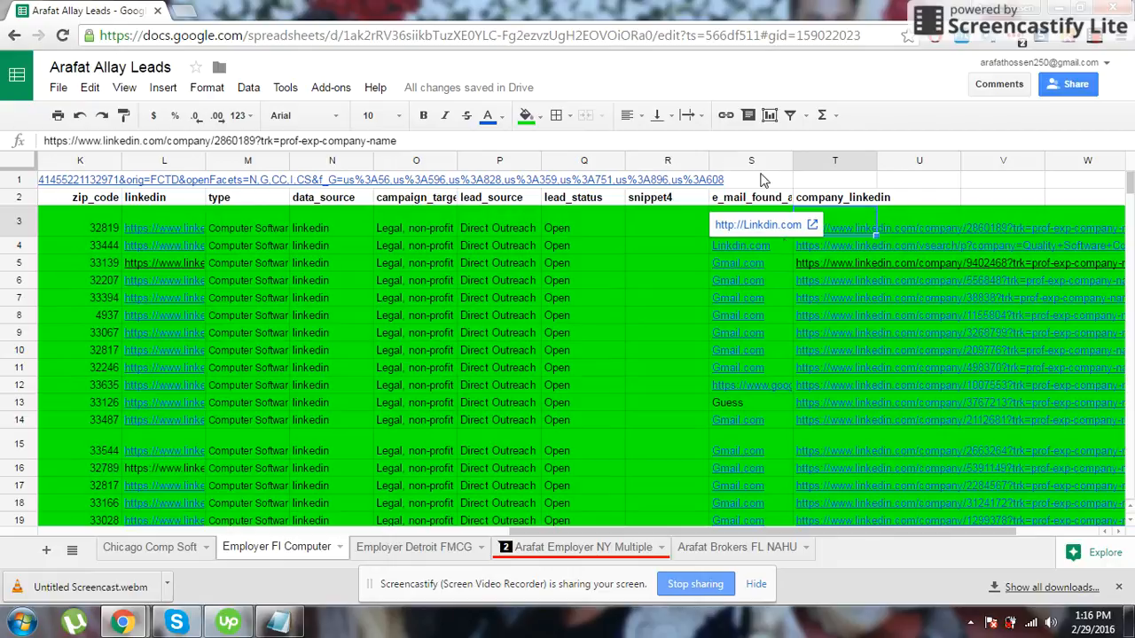
- Go back to the name columns and open the first lead's personal LinkedIn profile from the linkedin column
left_click_drag(575, 535, 81, 512)
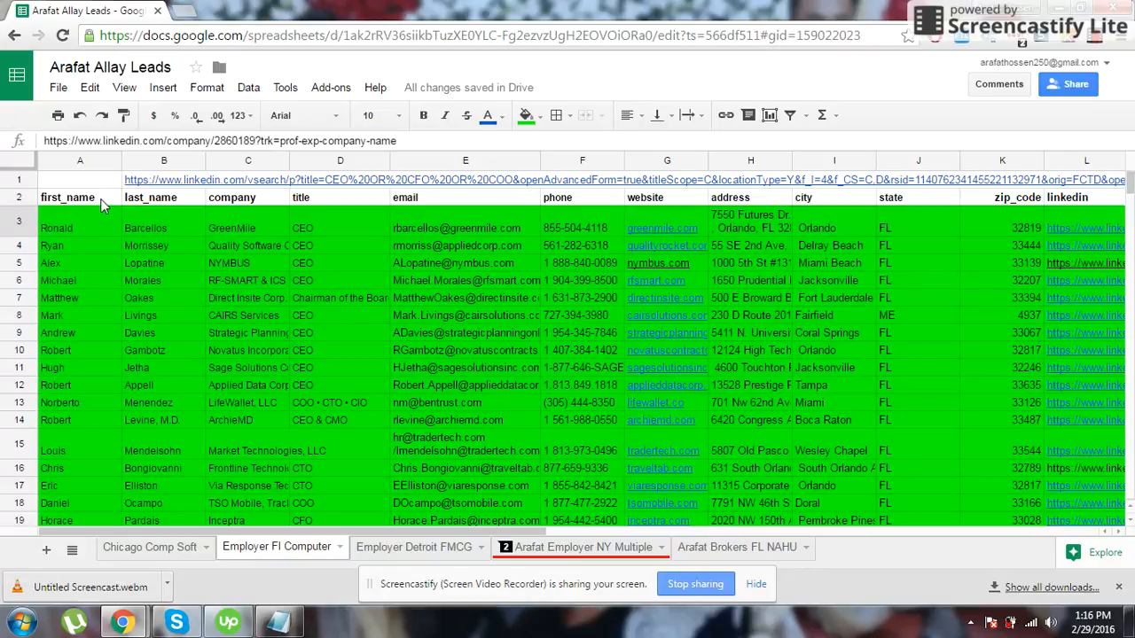
mouse_move(87, 201)
left_mouse_down()
mouse_move(87, 223)
mouse_move(146, 213)
mouse_move(186, 229)
left_mouse_up()
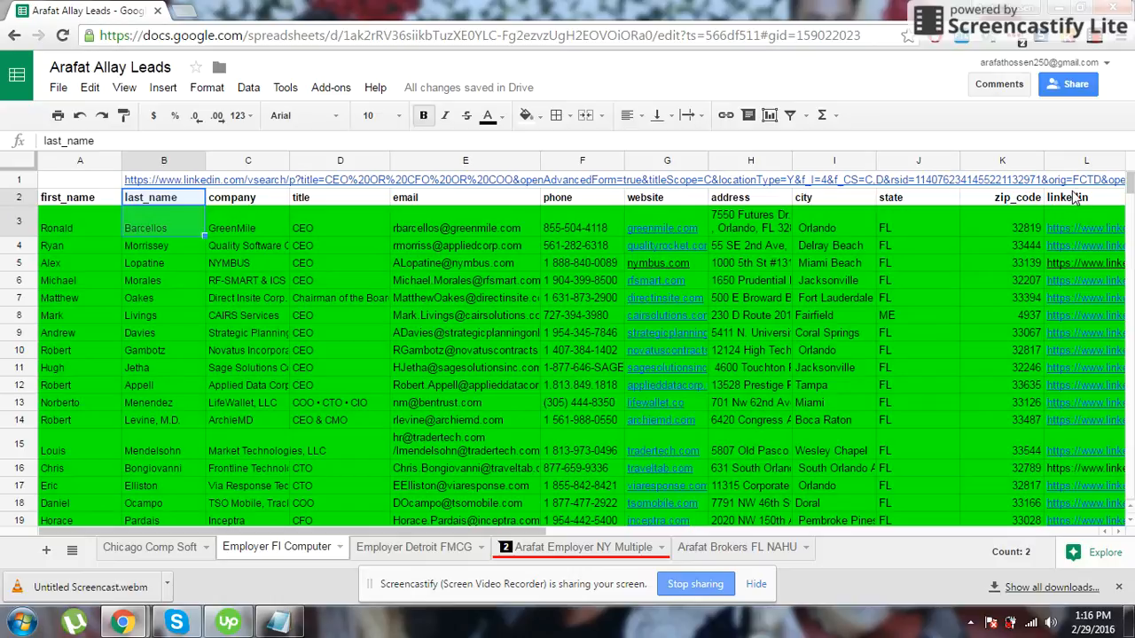
left_click_drag(1076, 200, 1122, 257)
left_click(985, 228)
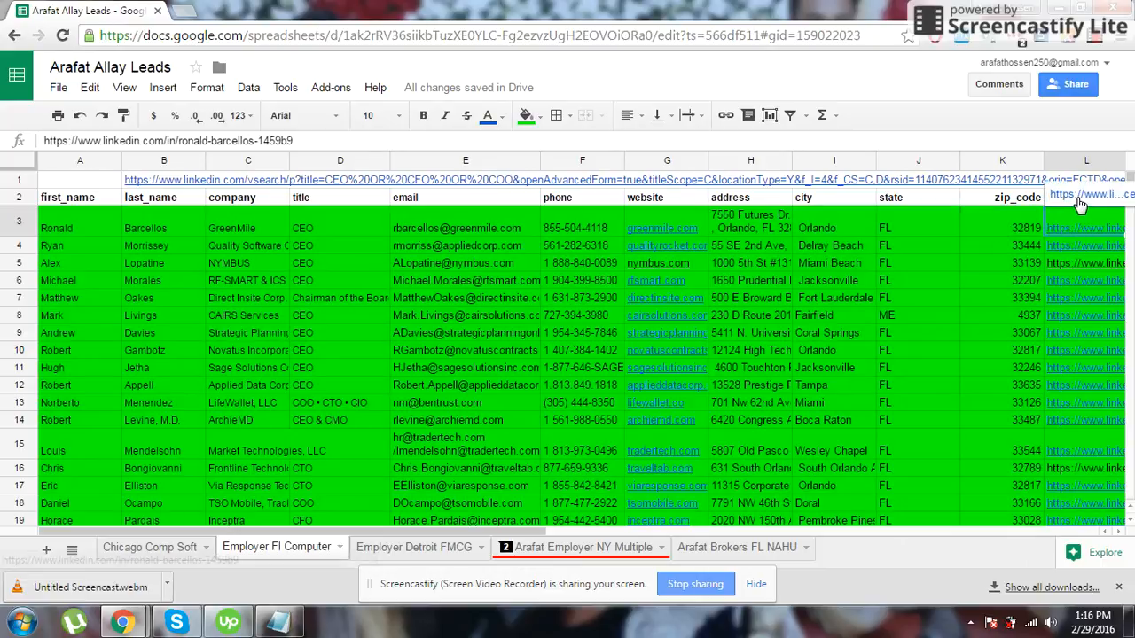
left_click(1092, 196)
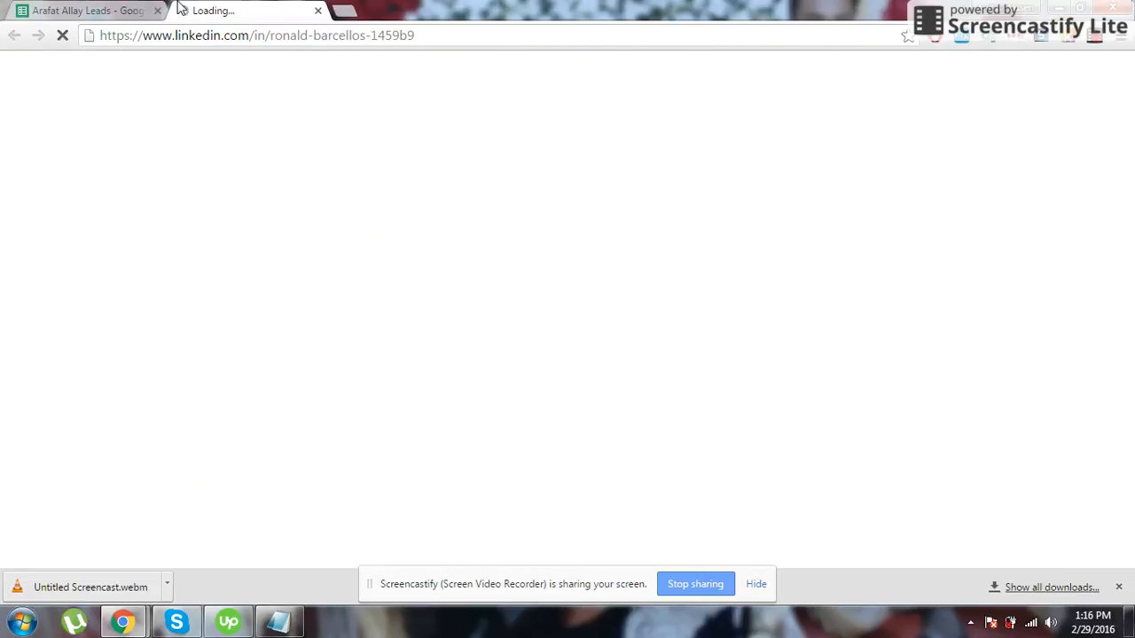
left_click(89, 10)
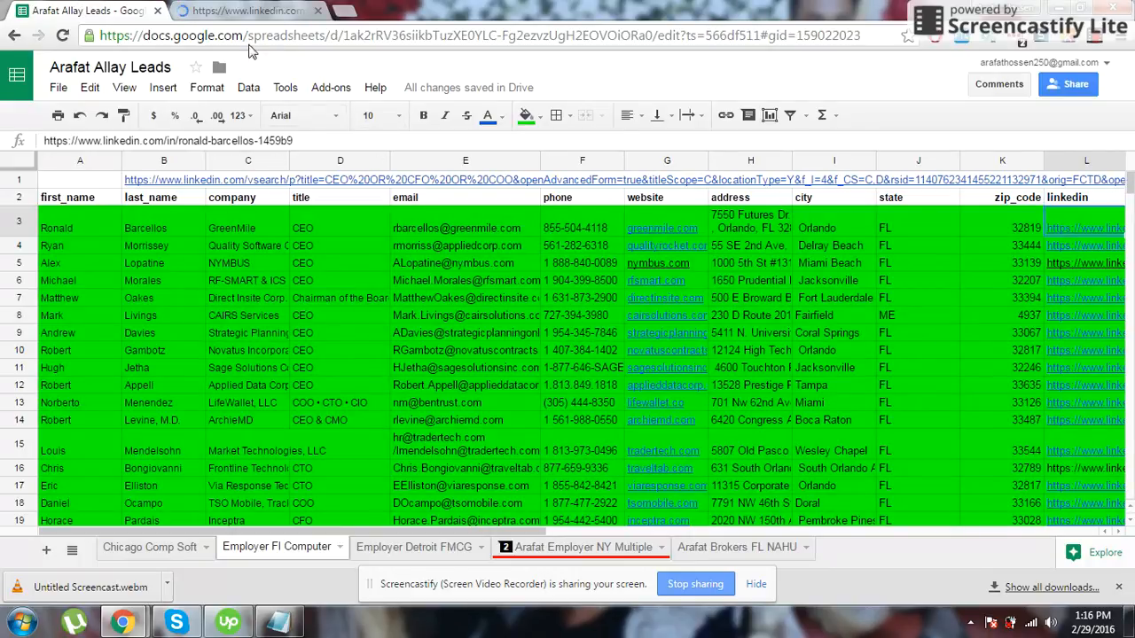
left_click(236, 11)
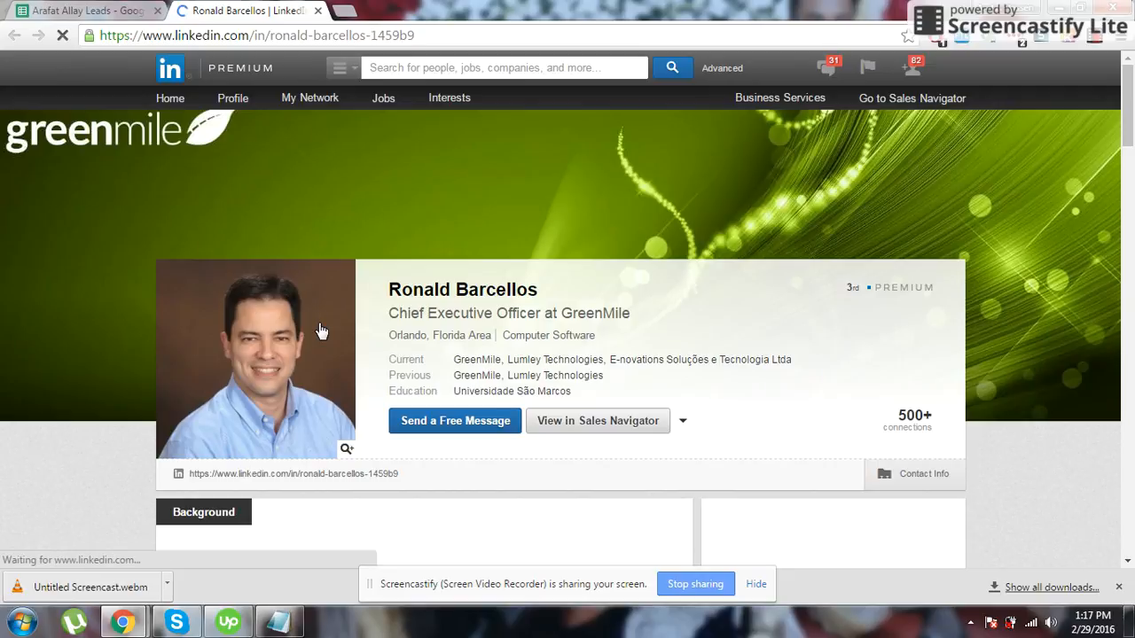
- Search the whole profile page for "@" to look for an e-mail address, and close the search
scroll(321, 331, "down", 1)
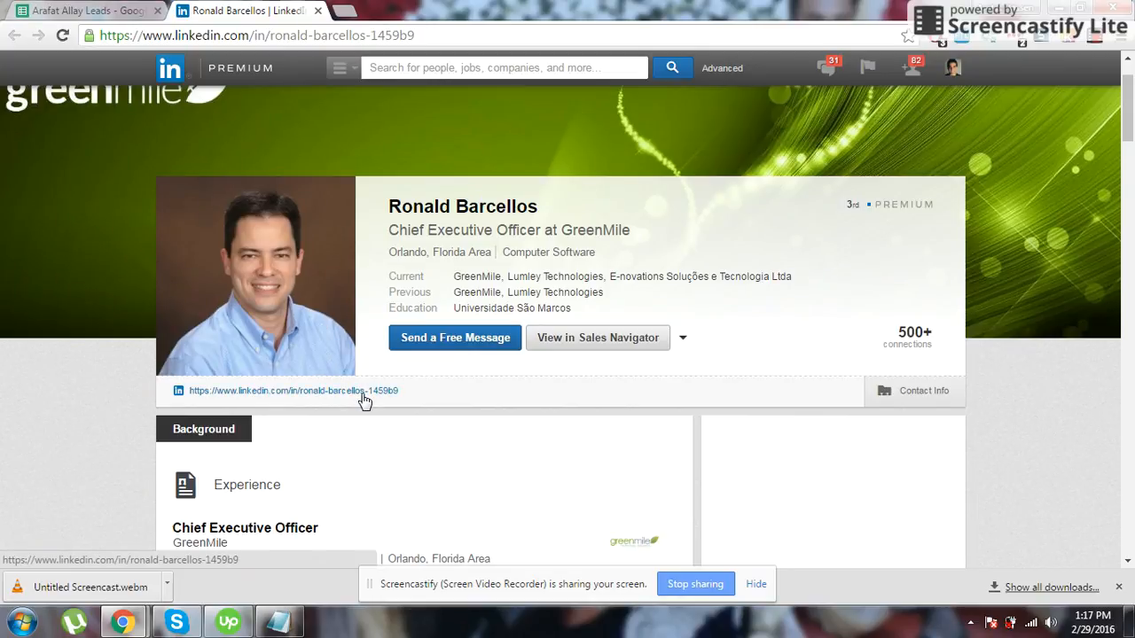
key("ctrl+f")
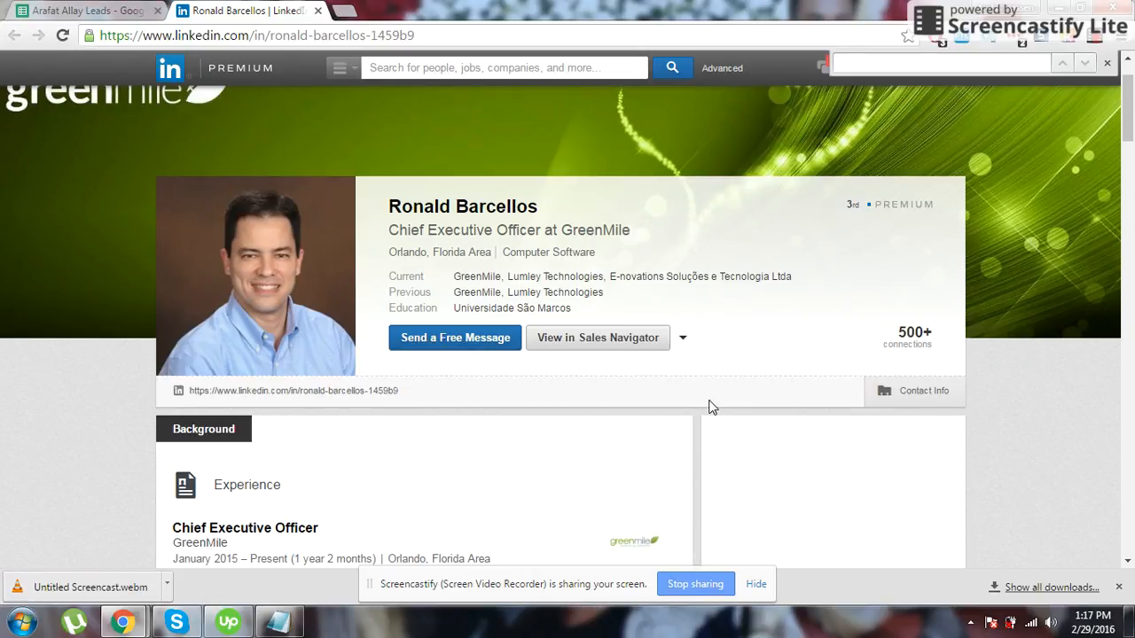
type("@")
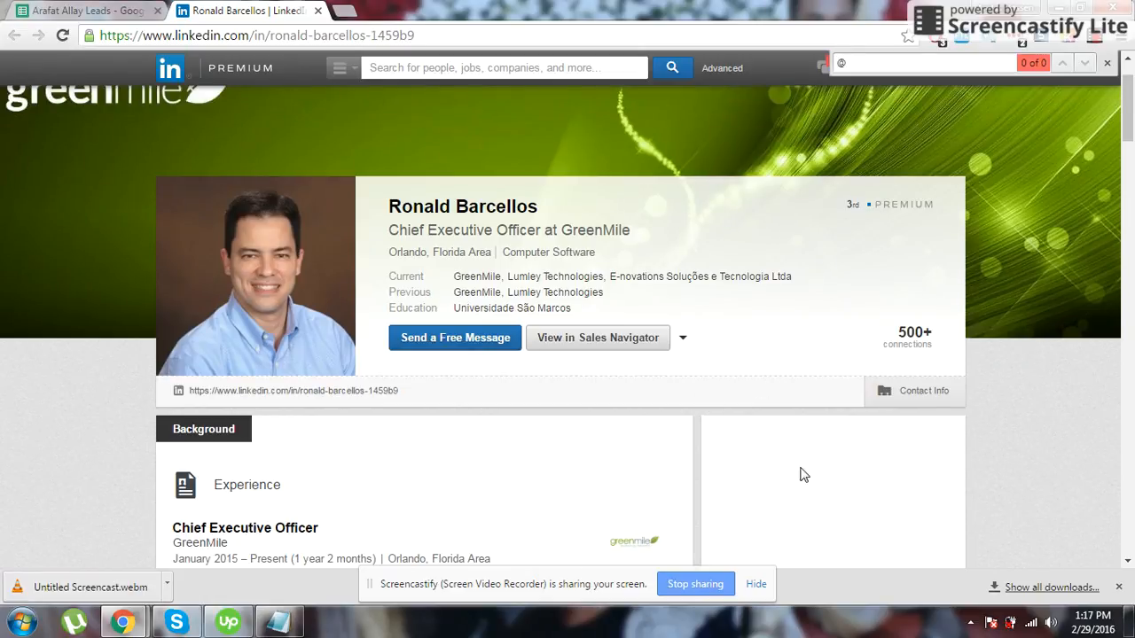
scroll(537, 467, "down", 8)
scroll(561, 417, "down", 15)
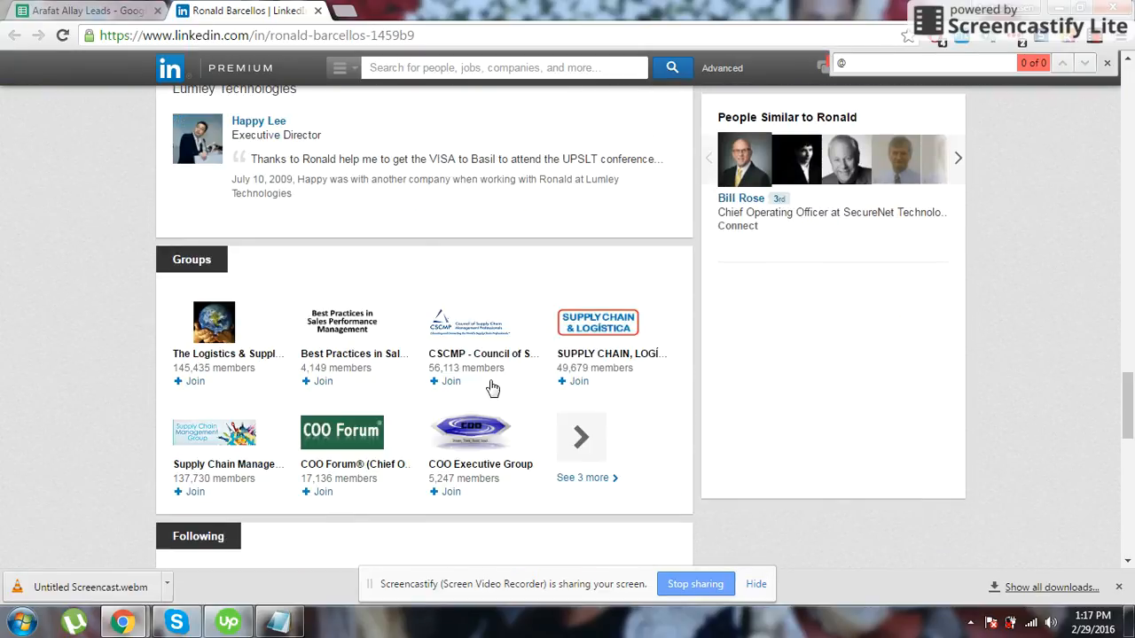
scroll(484, 418, "down", 7)
left_click_drag(1130, 473, 1126, 88)
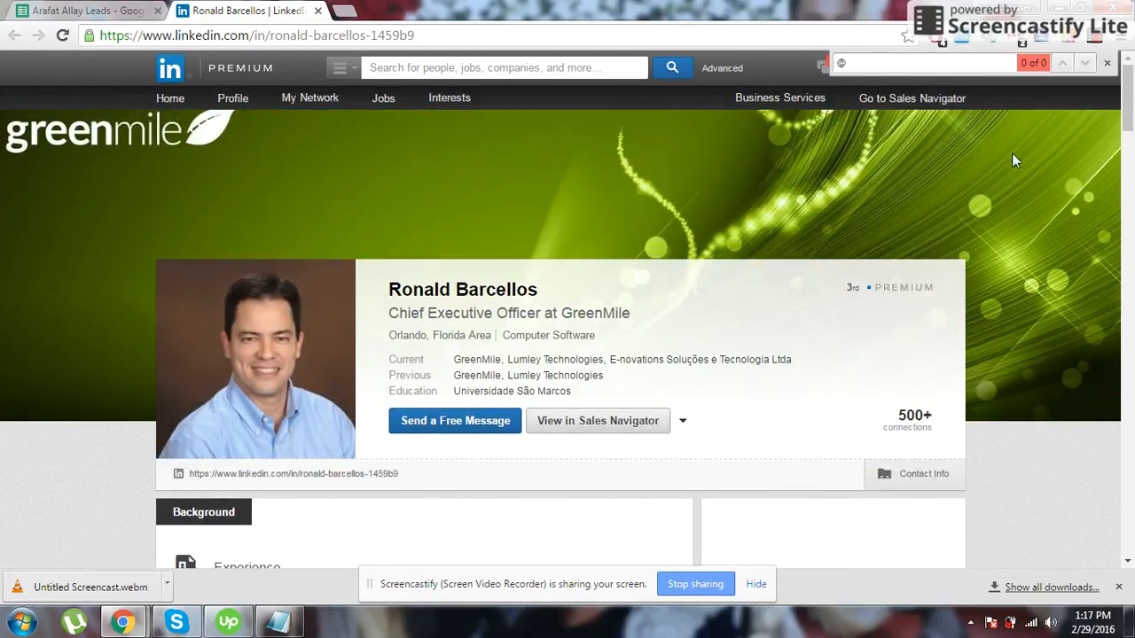
left_click(1107, 63)
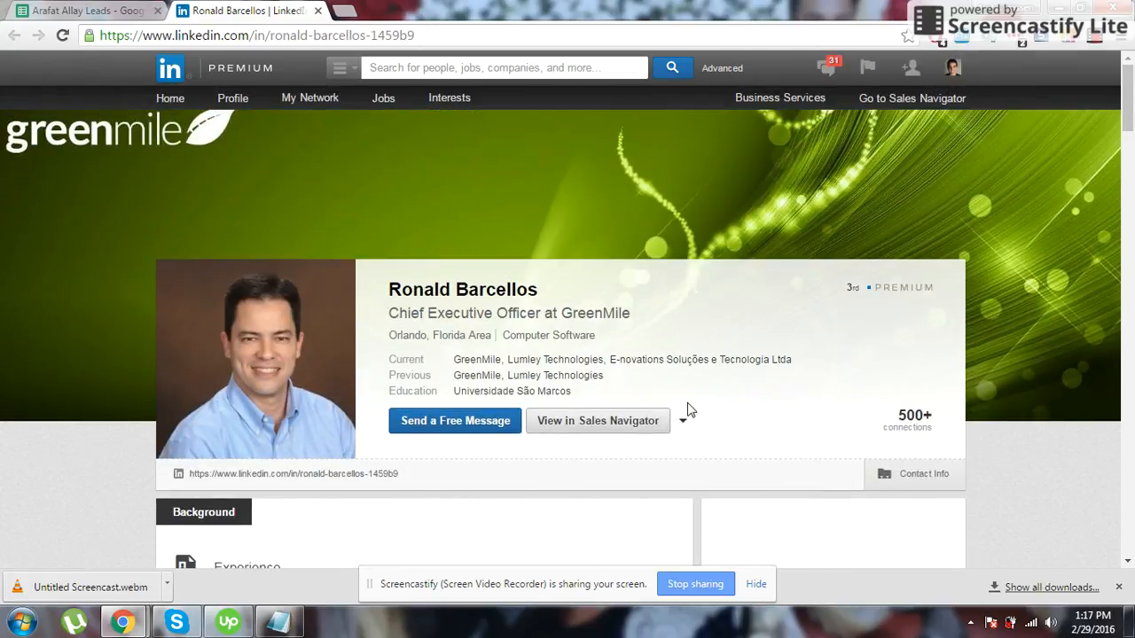
- Return to the leads spreadsheet and point out the first lead's first name, last name, company and title cells
scroll(861, 387, "down", 1)
scroll(750, 370, "down", 1)
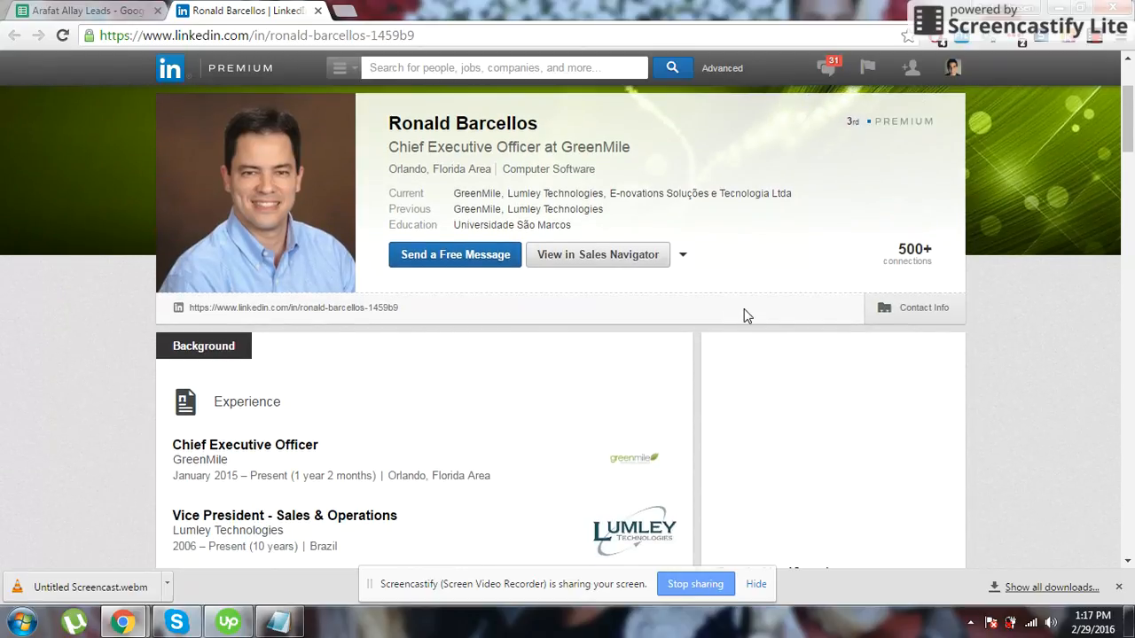
left_click(124, 11)
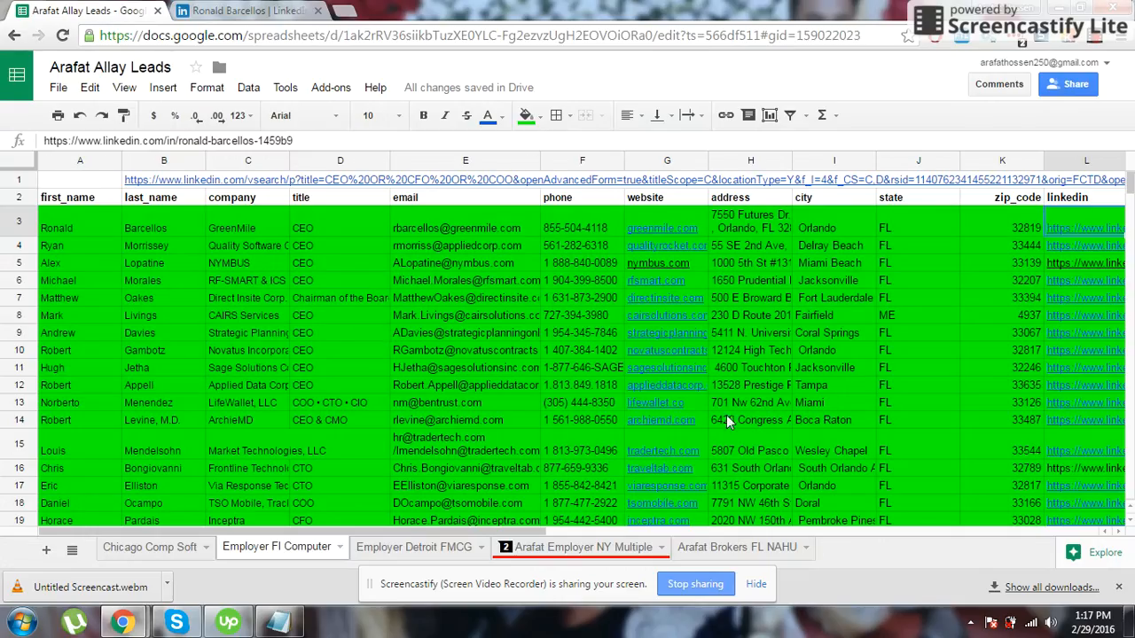
mouse_move(1102, 213)
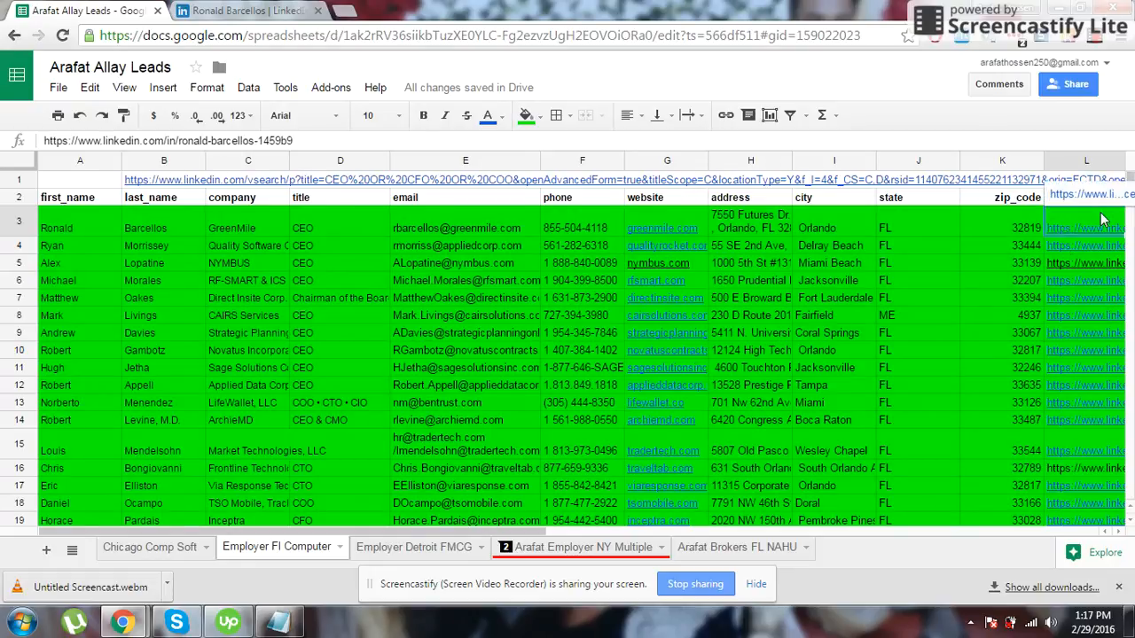
left_click_drag(71, 221, 137, 221)
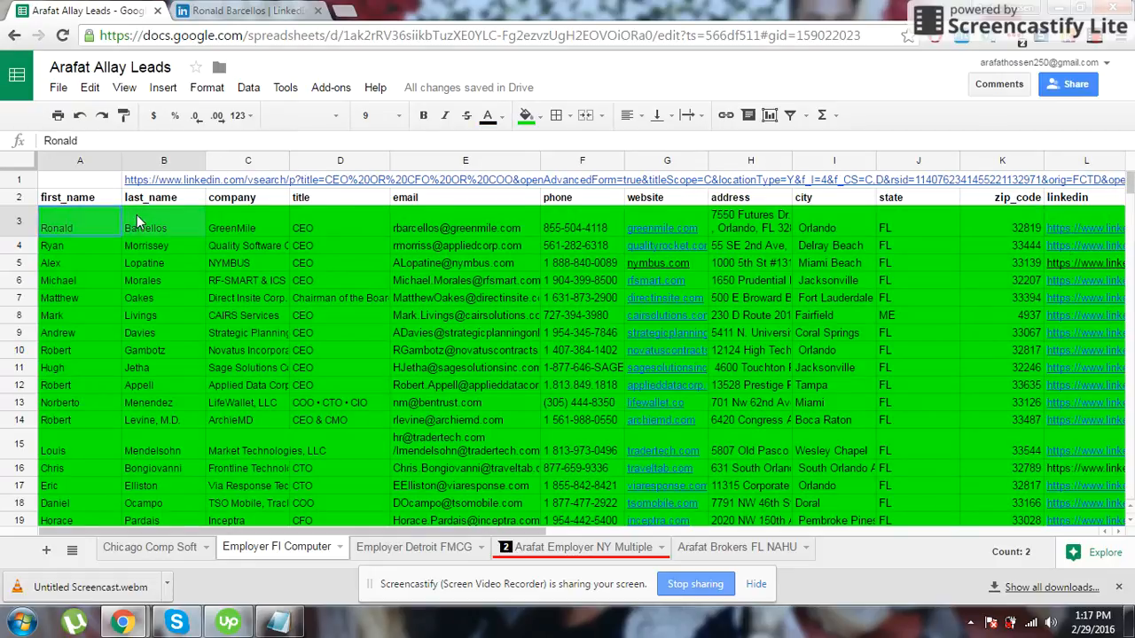
left_click(232, 229)
left_click(315, 232)
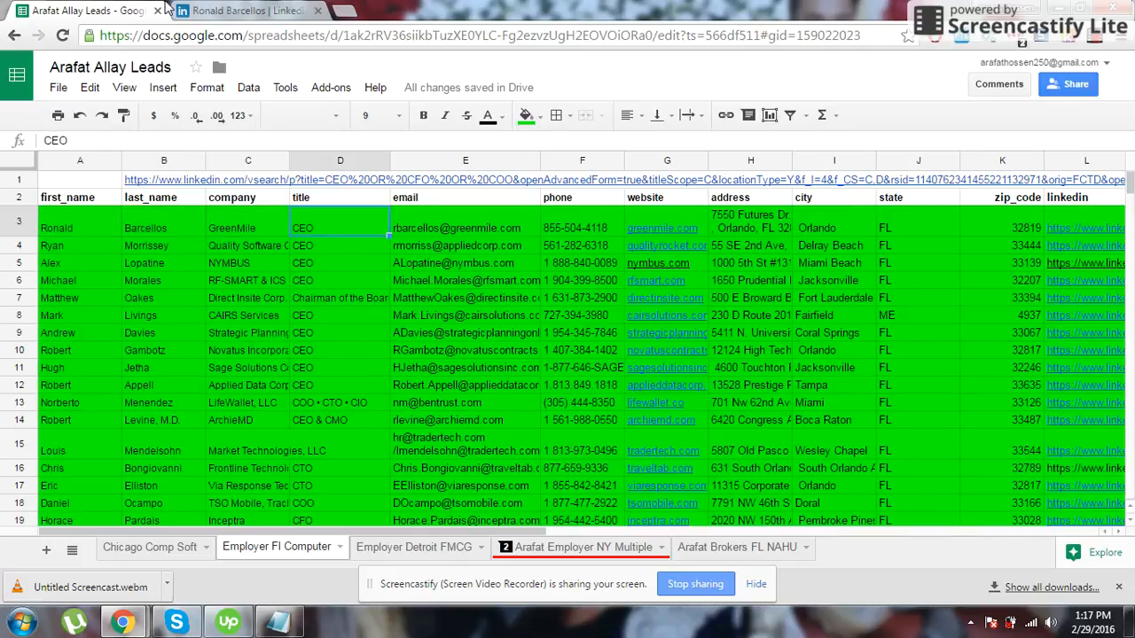
- Switch to the first lead's LinkedIn profile and highlight the job title "Chief Executive Officer" in the headline
left_click(224, 9)
scroll(497, 292, "down", 1)
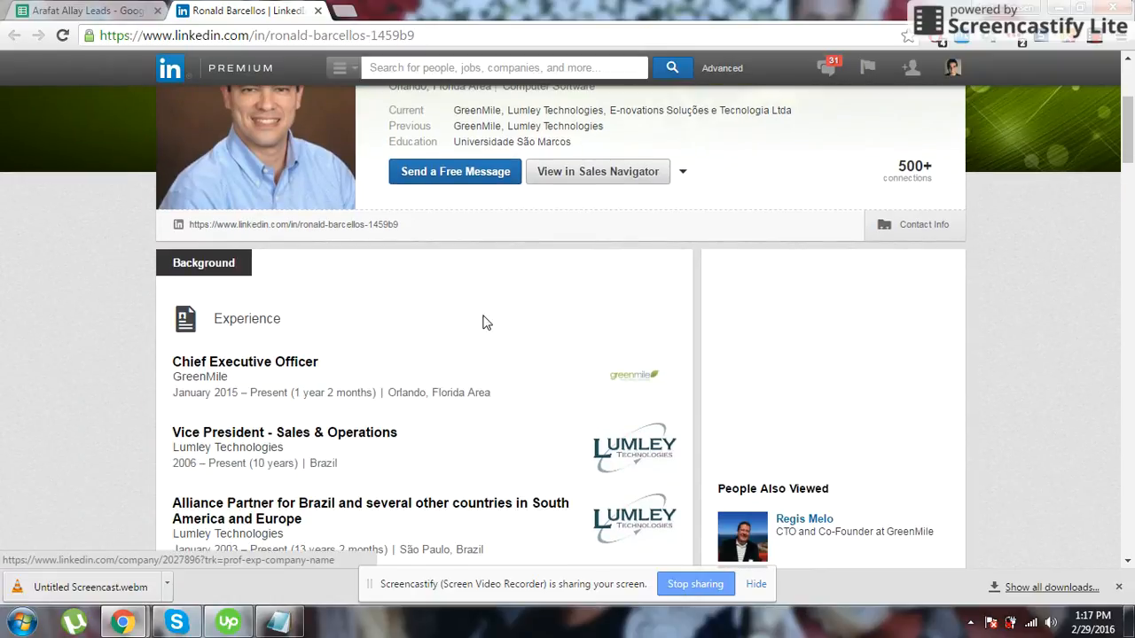
scroll(514, 306, "up", 3)
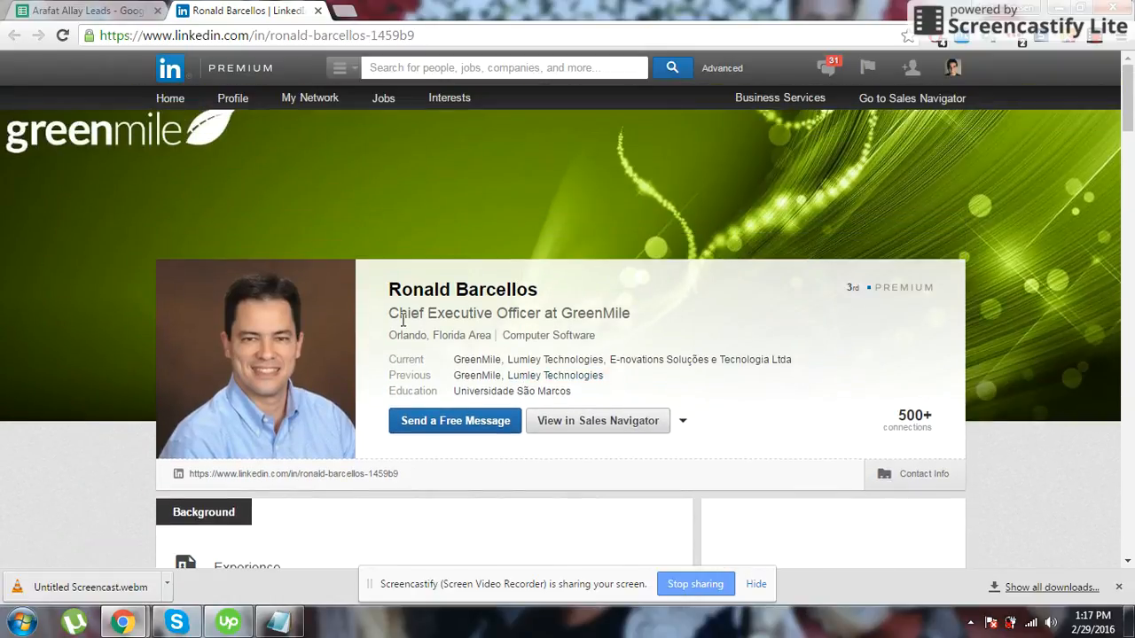
mouse_move(391, 316)
left_mouse_down()
mouse_move(647, 322)
mouse_move(397, 310)
left_mouse_up()
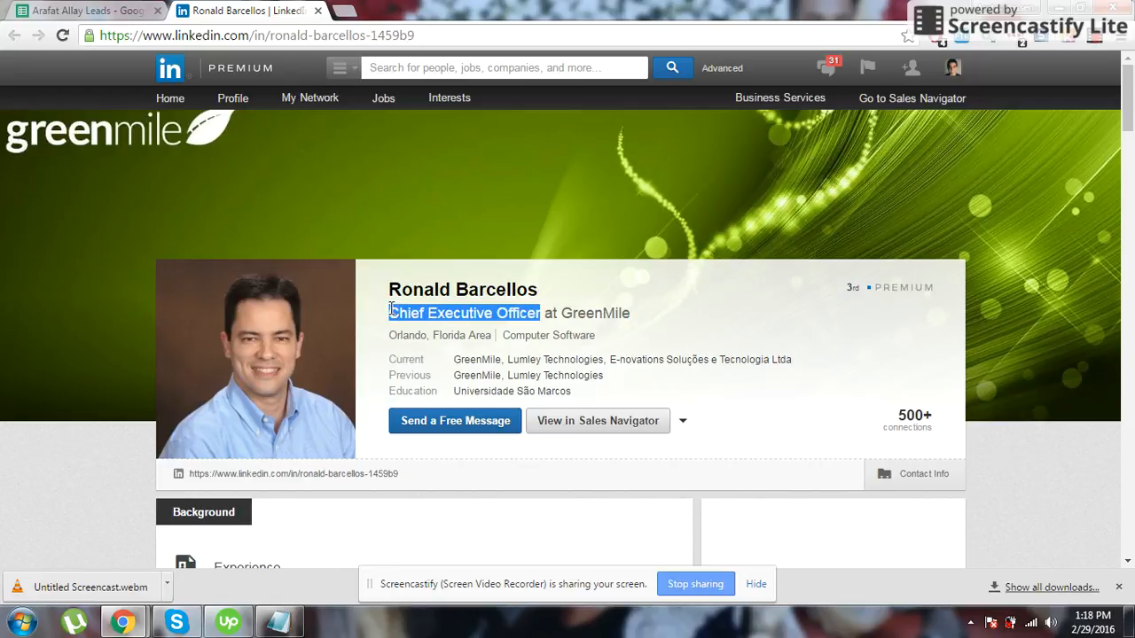
- Compare the profile's job title with the first lead's title cell in the spreadsheet
left_click(40, 9)
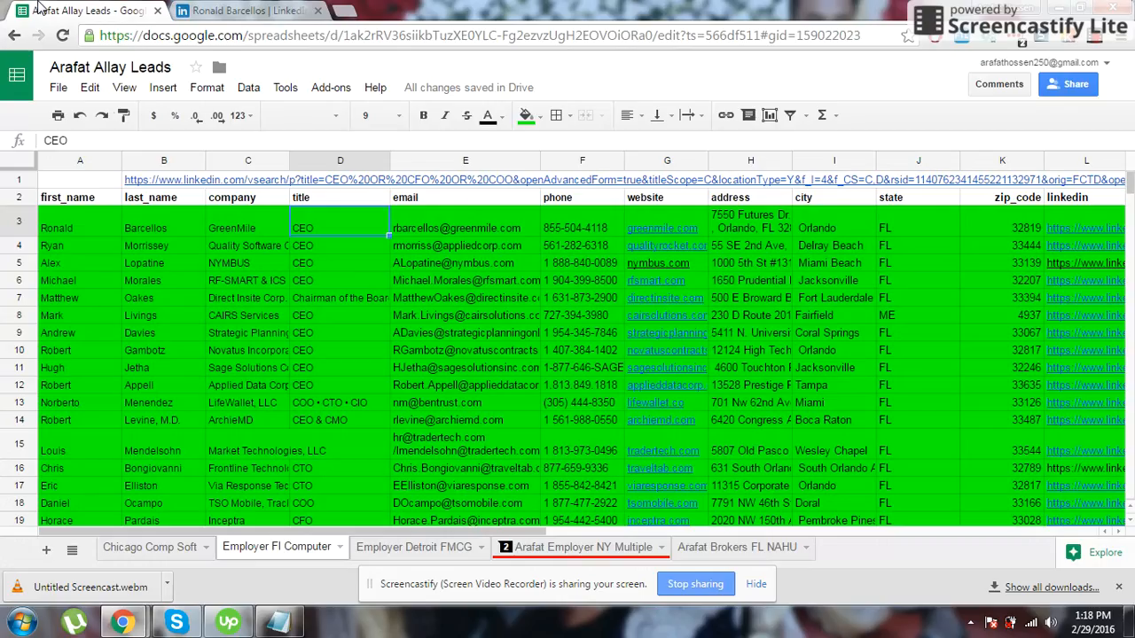
left_click(244, 217)
double_click(304, 231)
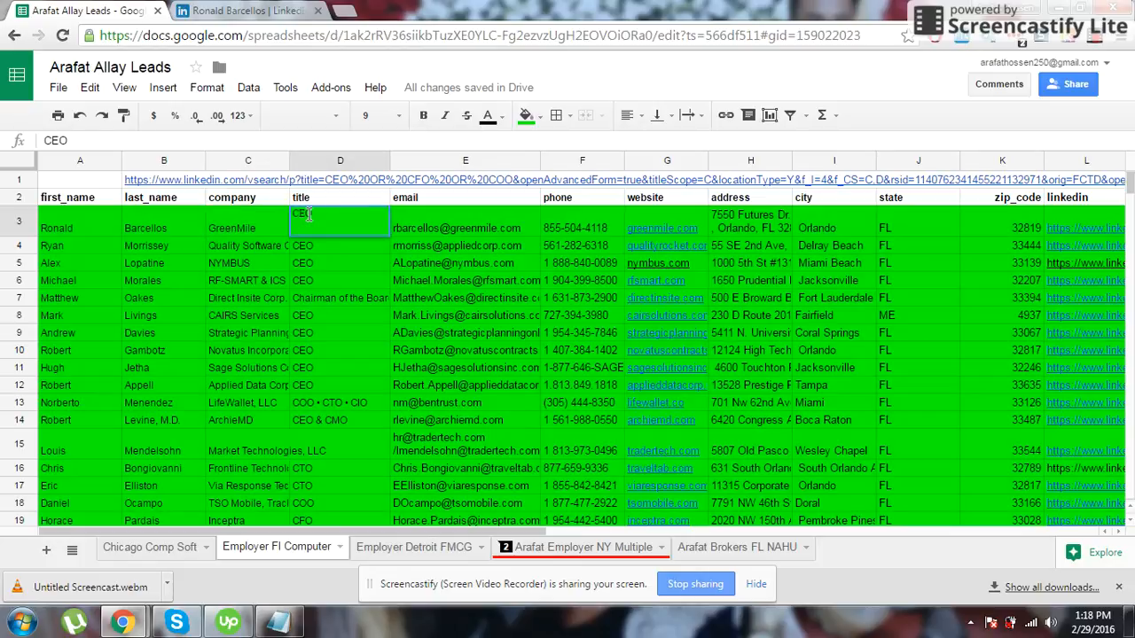
left_click(386, 351)
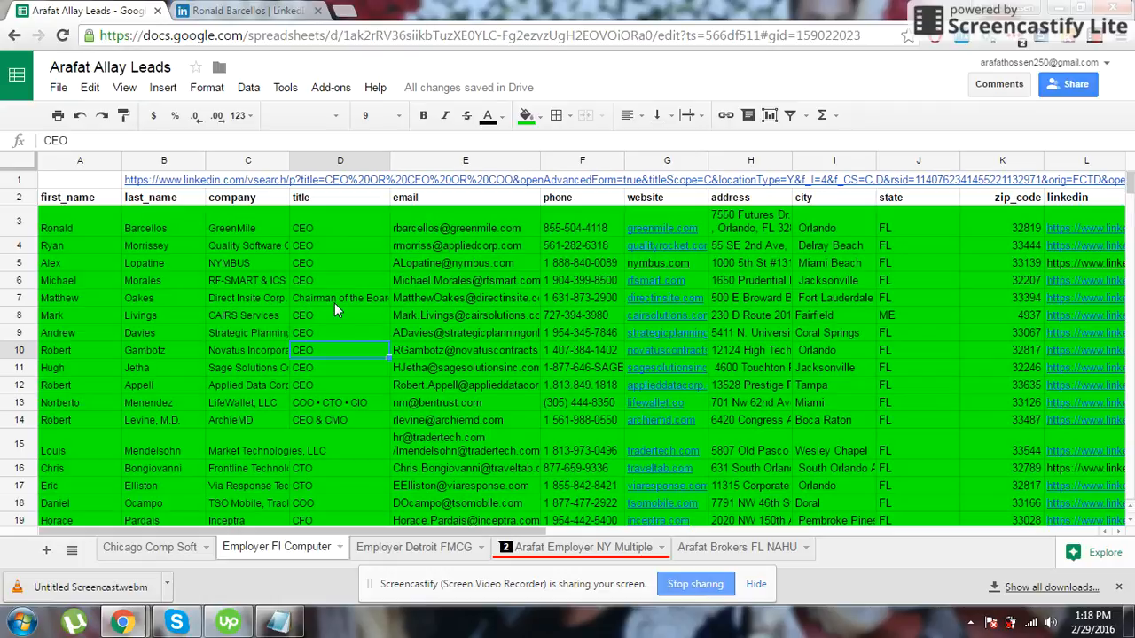
- Switch to the Notepad list of e-mail finding methods and highlight the Email Permulator, Google searching and Salesforce entries
left_click(284, 624)
left_click_drag(671, 203, 316, 180)
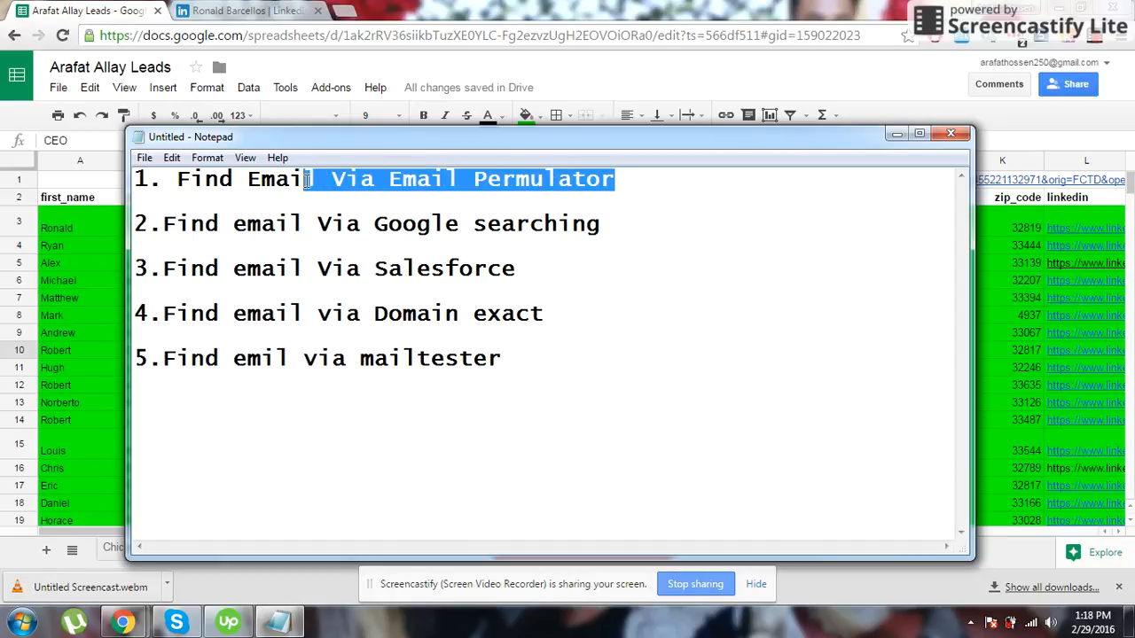
left_click_drag(626, 233, 336, 204)
left_click(324, 244)
left_click_drag(524, 270, 347, 271)
left_click(404, 355)
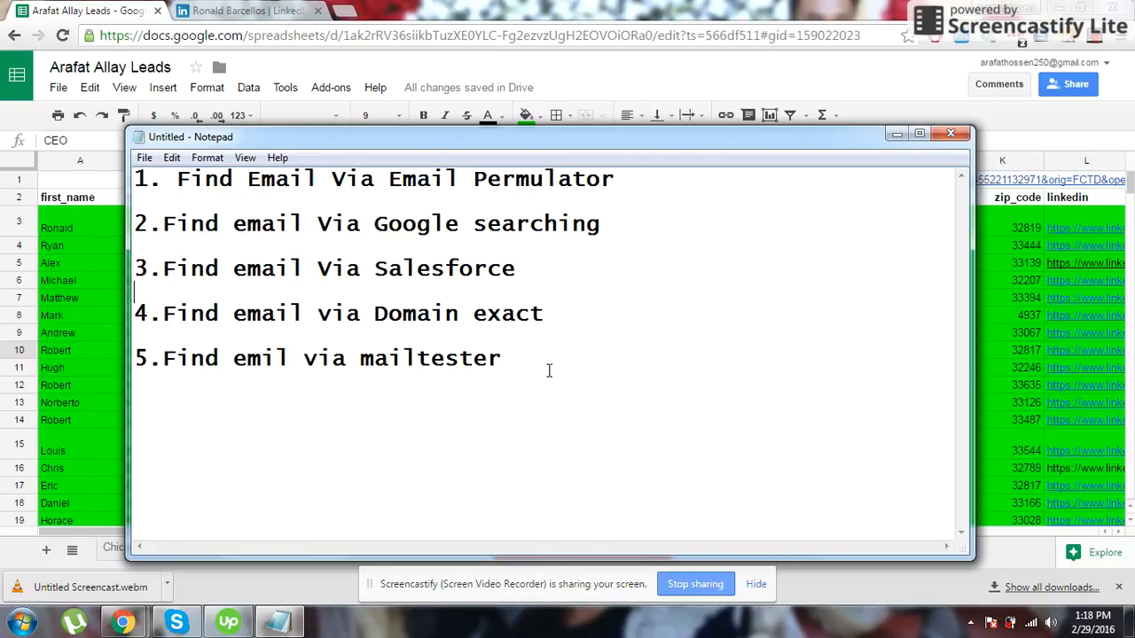
- Highlight the mailtester entry in the Notepad methods list and return to the Experience section of the first lead's LinkedIn profile
left_click_drag(539, 351, 186, 353)
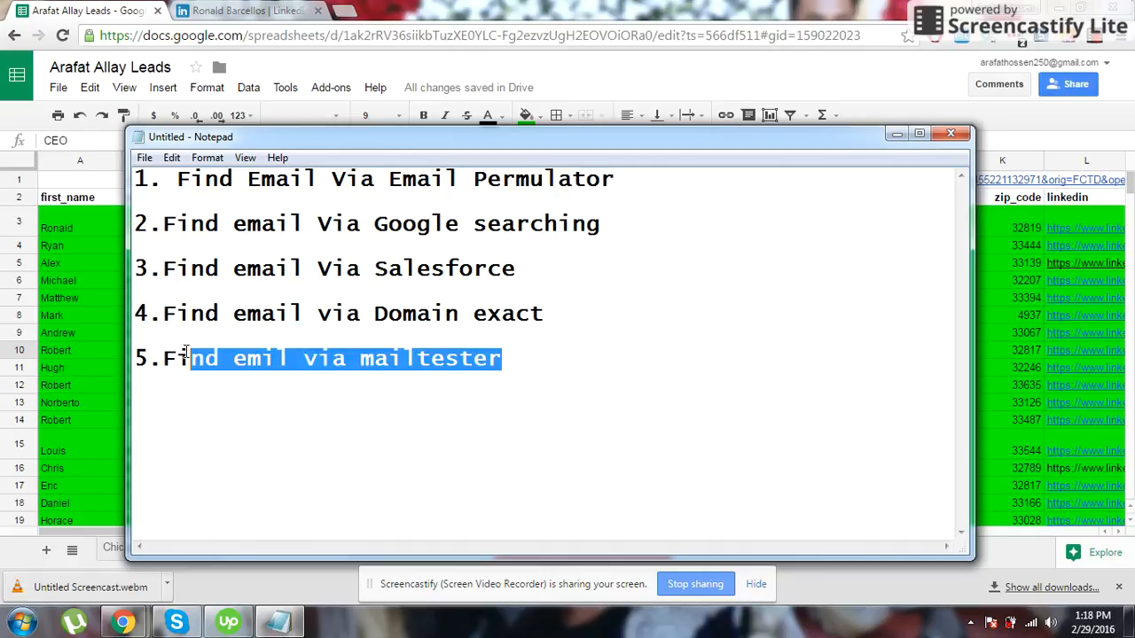
left_click(898, 135)
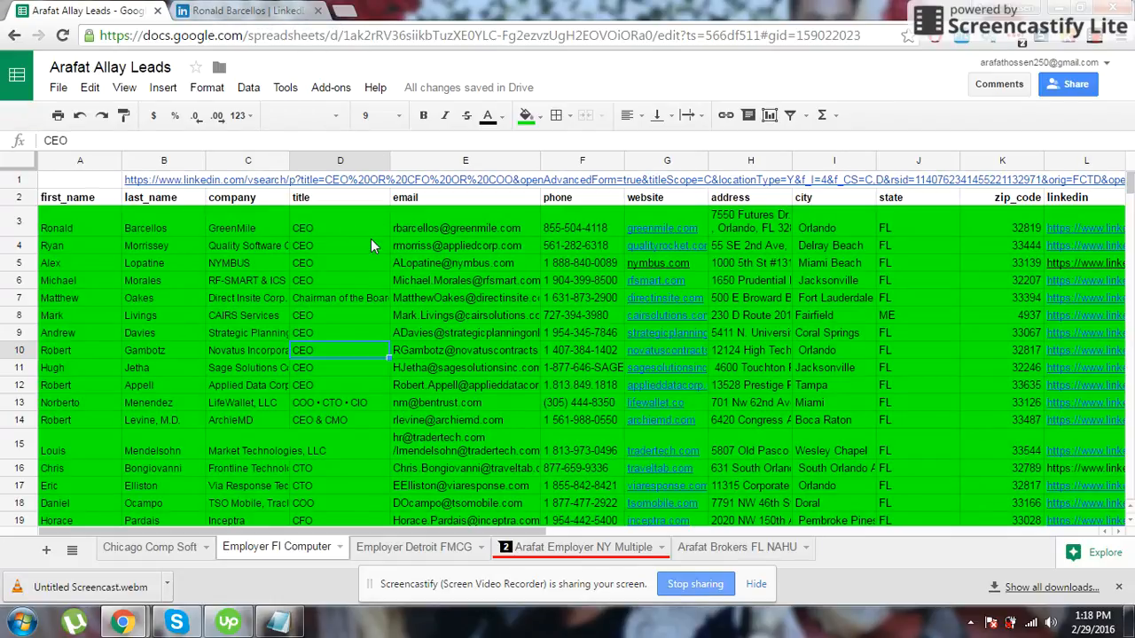
left_click(222, 10)
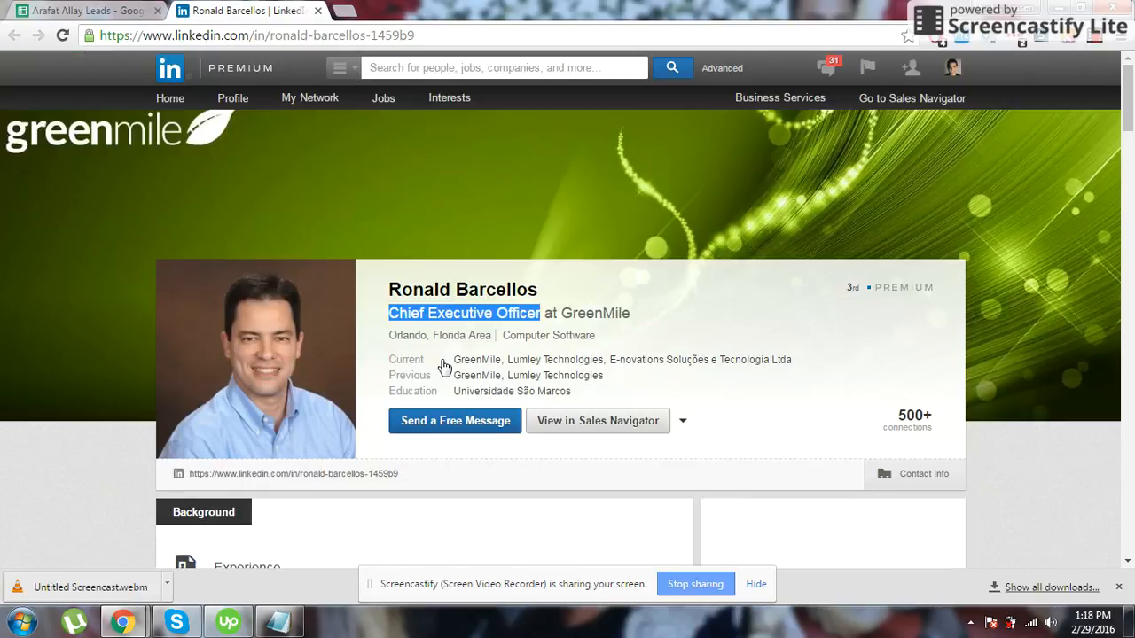
scroll(581, 470, "down", 2)
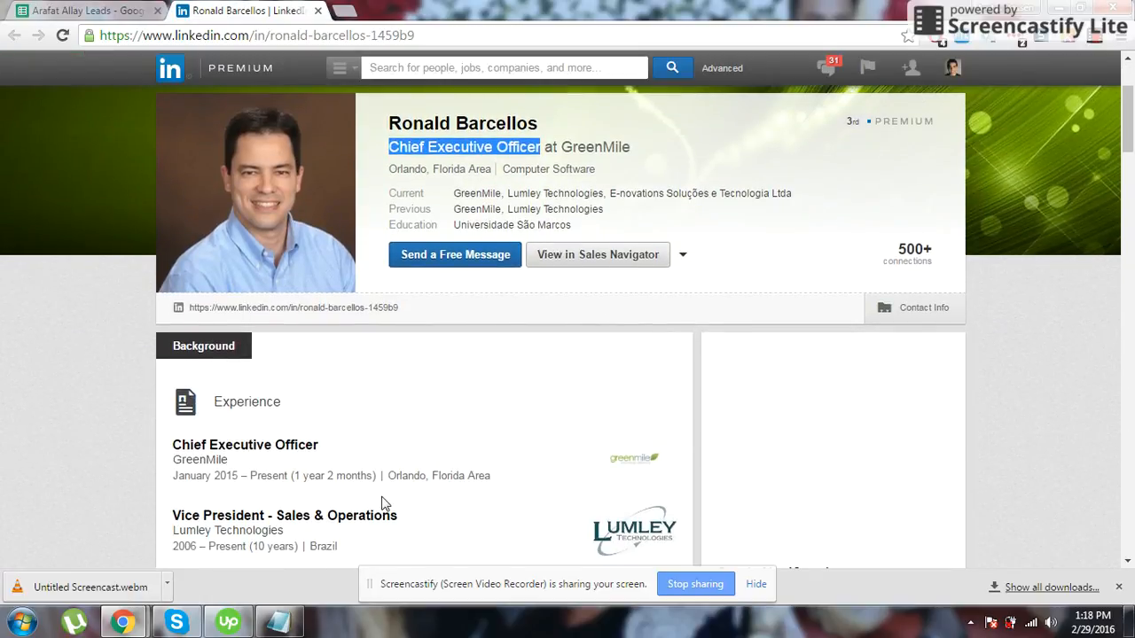
- Switch to the Notepad methods list, highlight the Email Permulator entry and put the list away
left_click(280, 621)
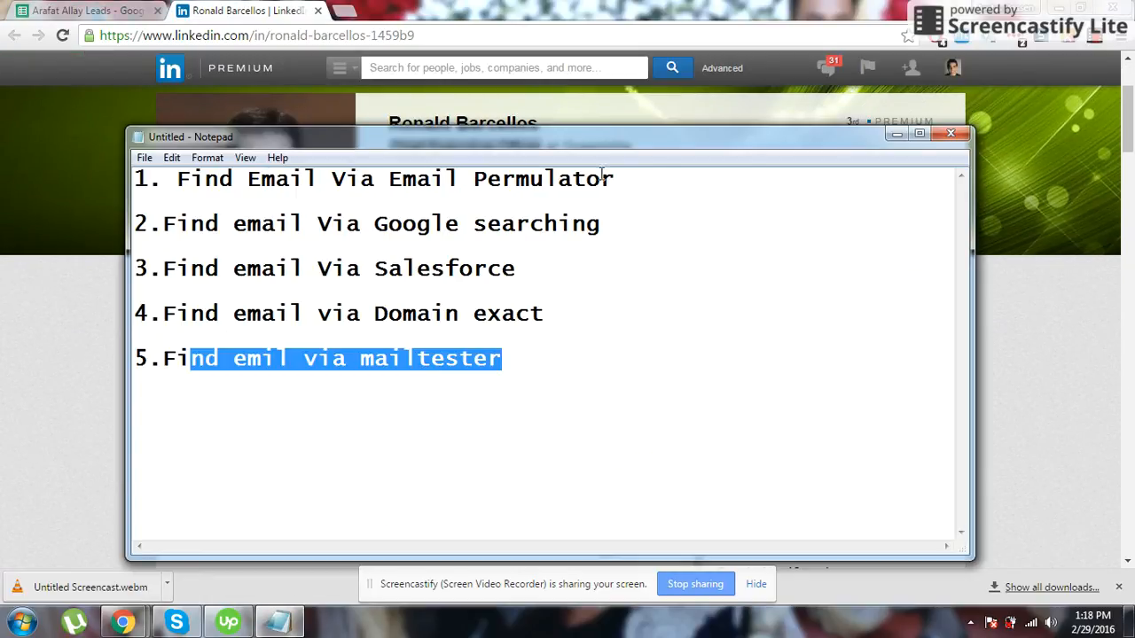
left_click_drag(625, 179, 163, 181)
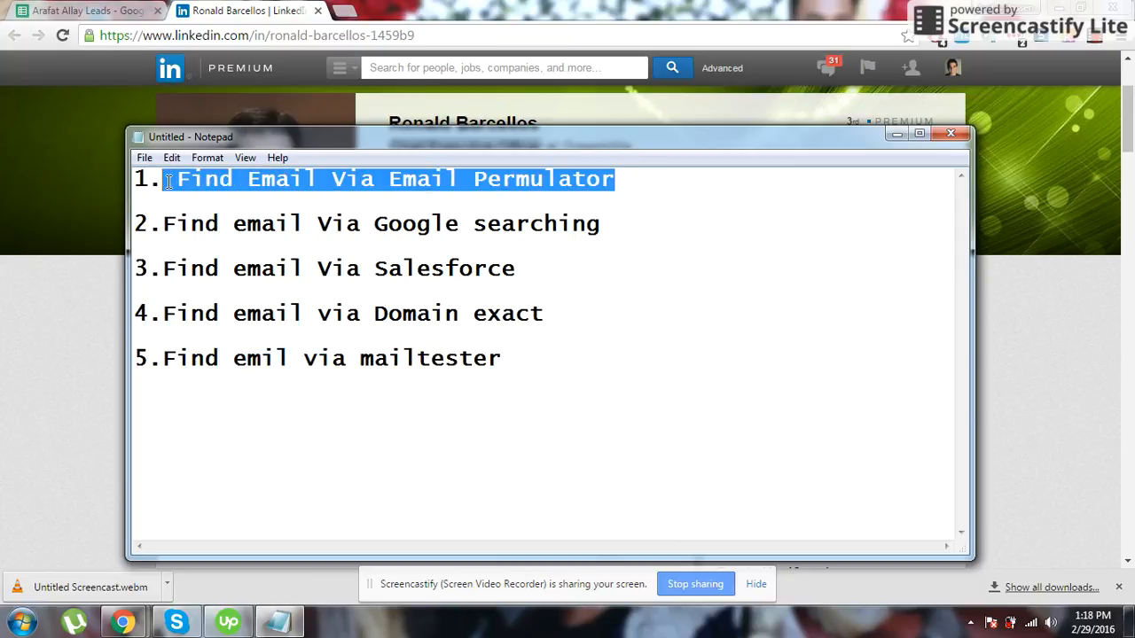
left_click(897, 134)
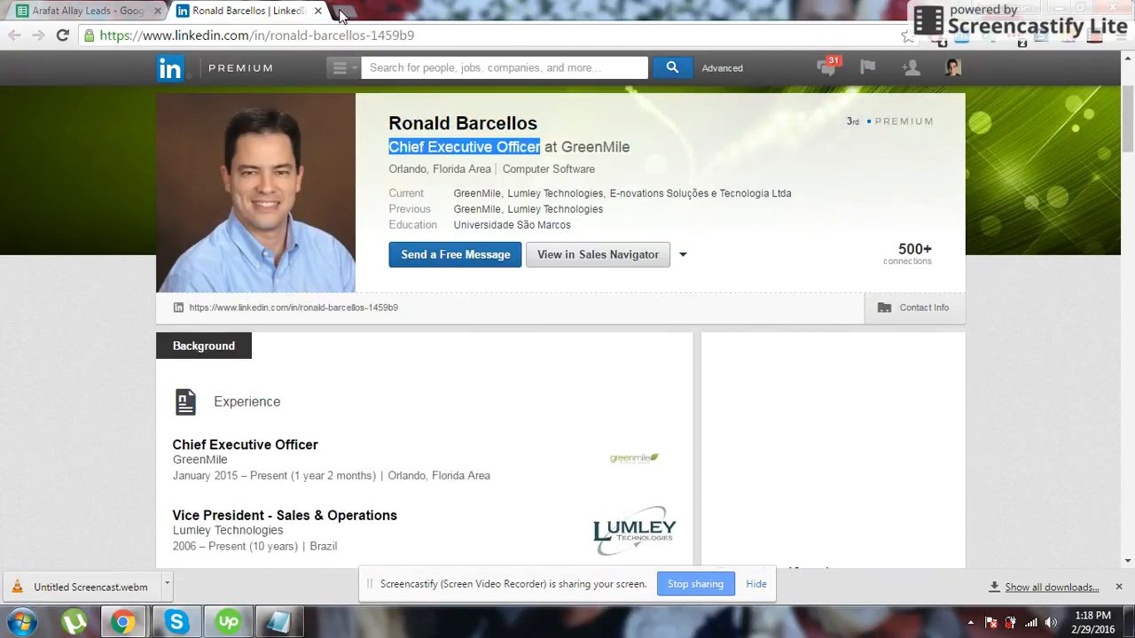
- Open the bookmarked Email Formats spreadsheet in a new browser tab
left_click(345, 11)
left_click(322, 67)
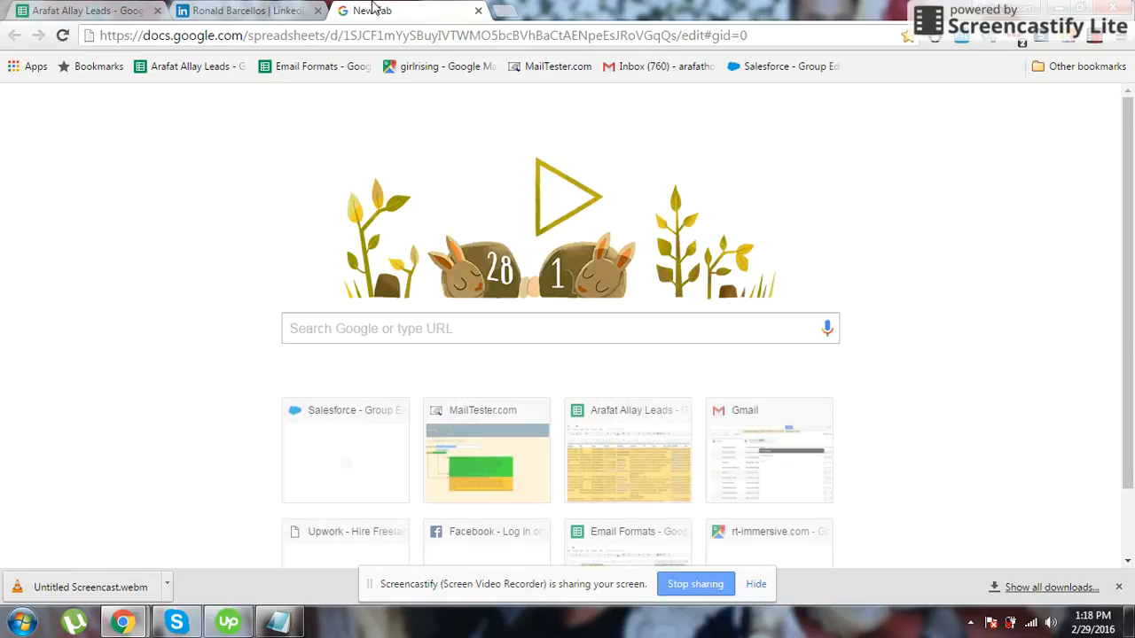
key("ctrl+shift+Tab")
key("ctrl+shift+Tab")
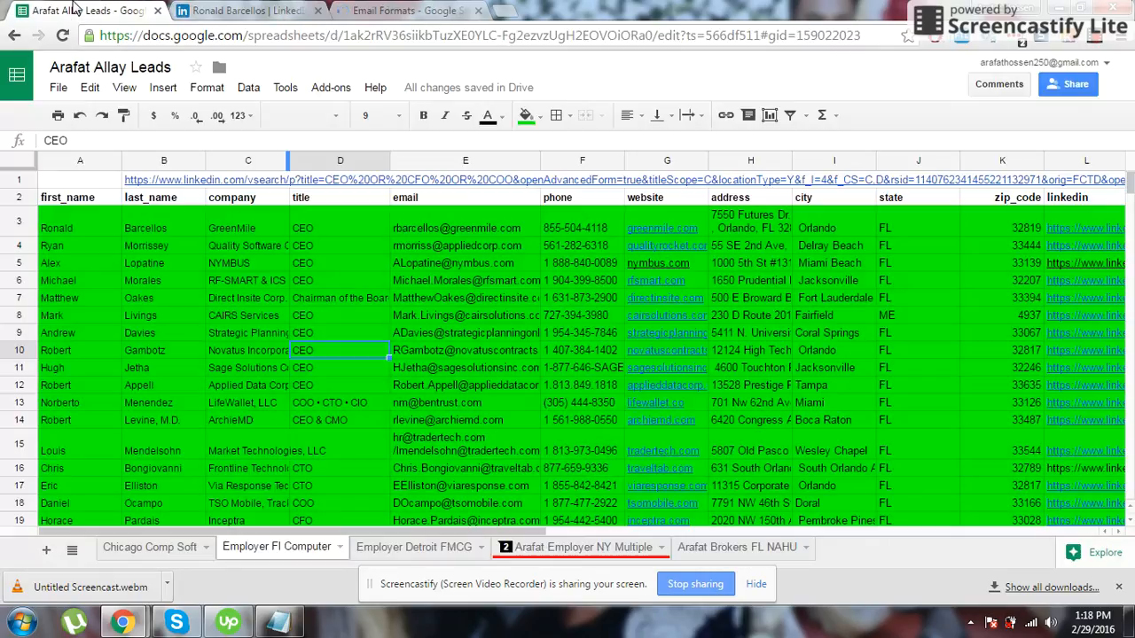
left_click(357, 9)
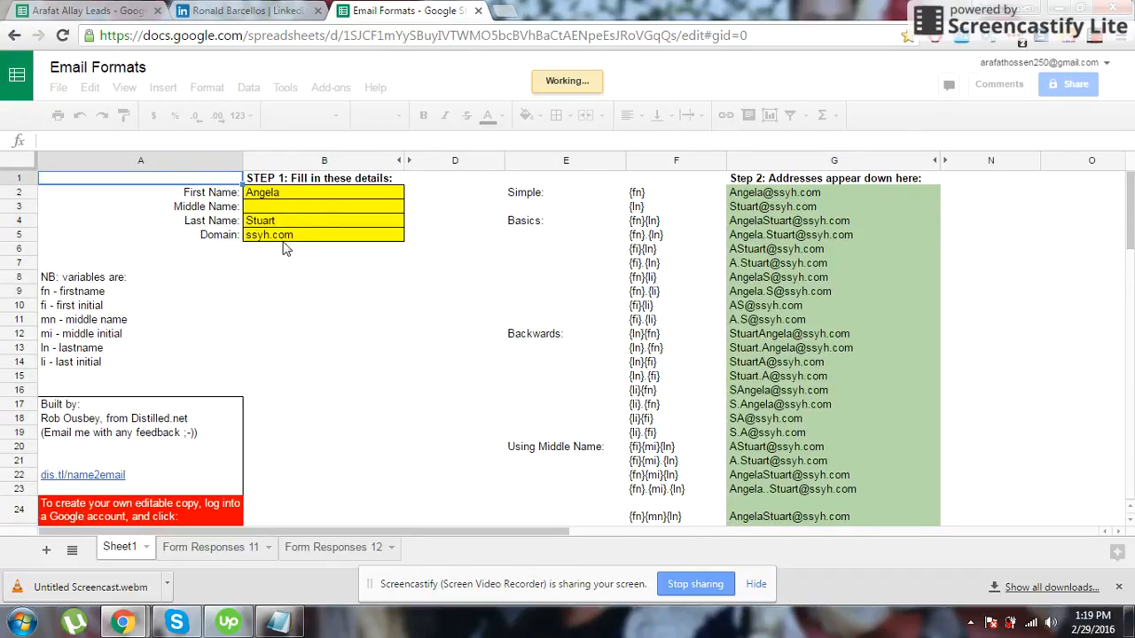
- Point out the first name, middle name, last name and domain cells in the Email Formats sheet
left_click(256, 196)
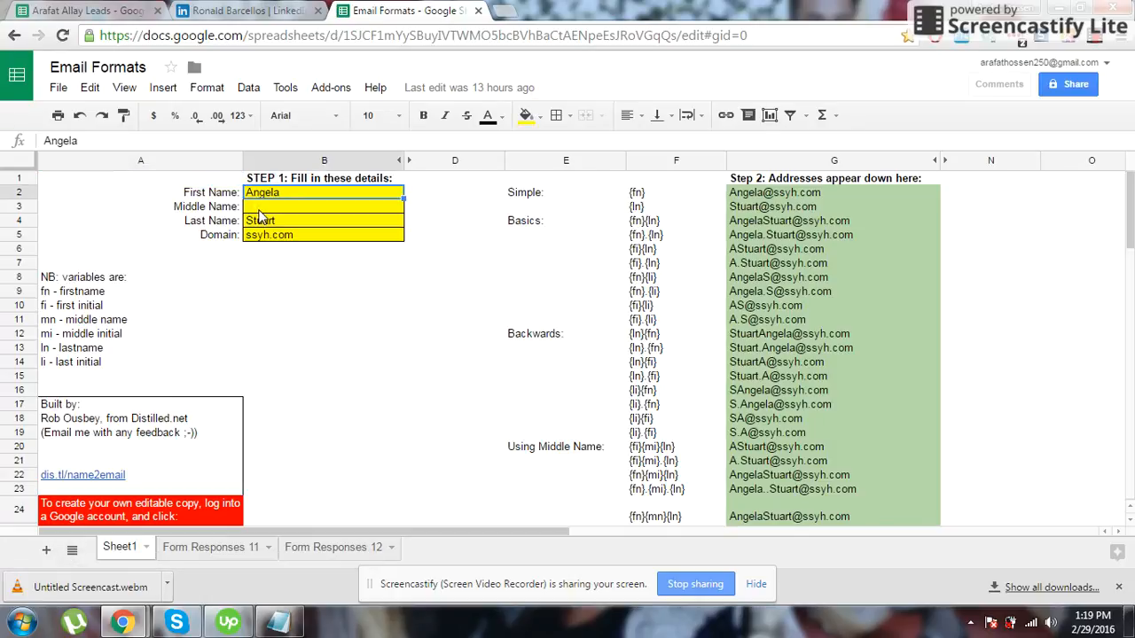
key("Down")
key("Down")
key("Down")
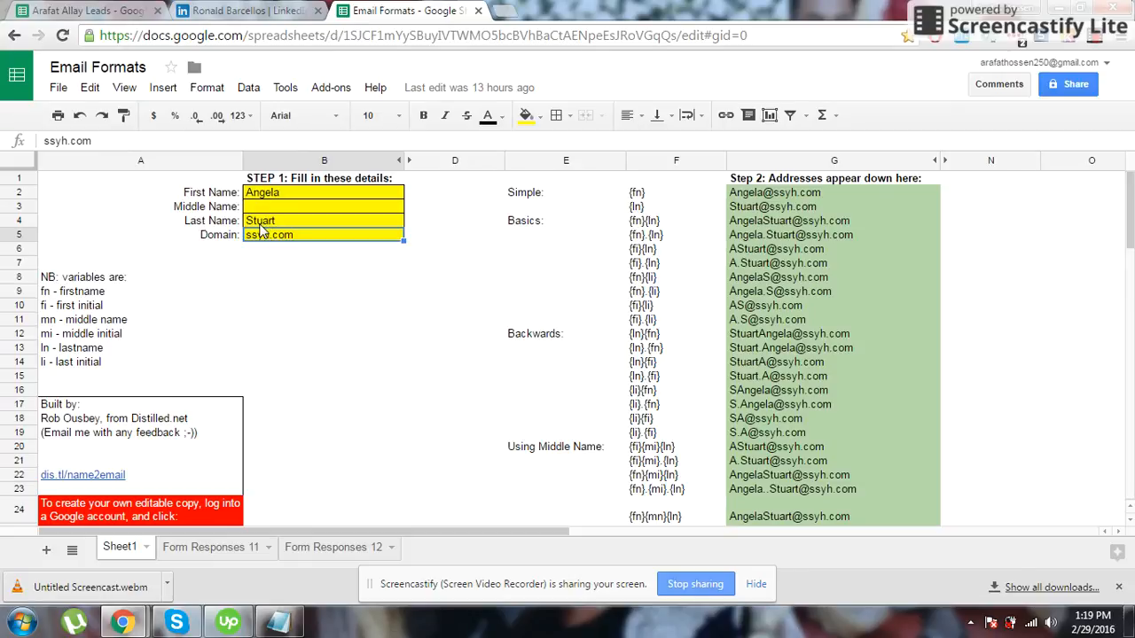
left_click(272, 284)
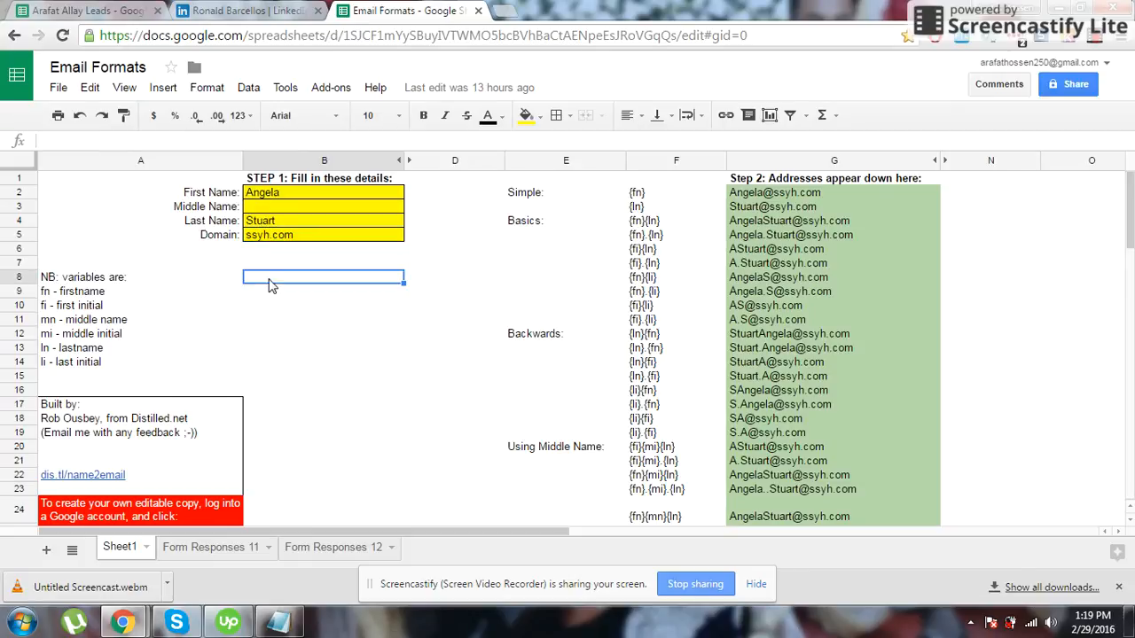
left_click(257, 238)
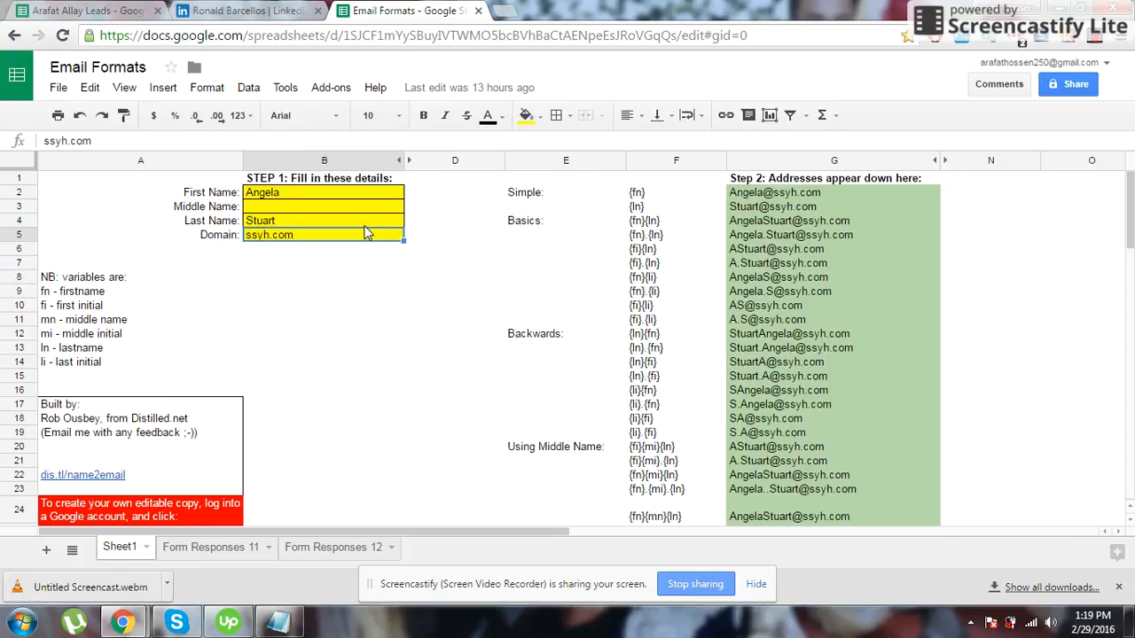
- Return to the first lead's LinkedIn profile and locate the current company under Experience
left_click(214, 11)
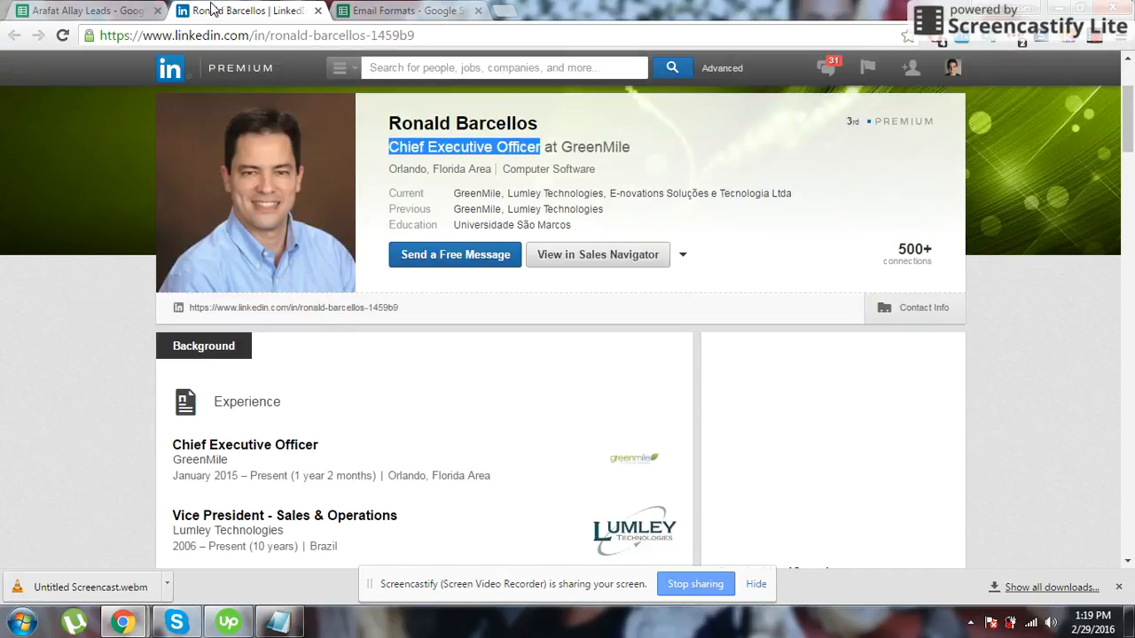
scroll(379, 423, "down", 2)
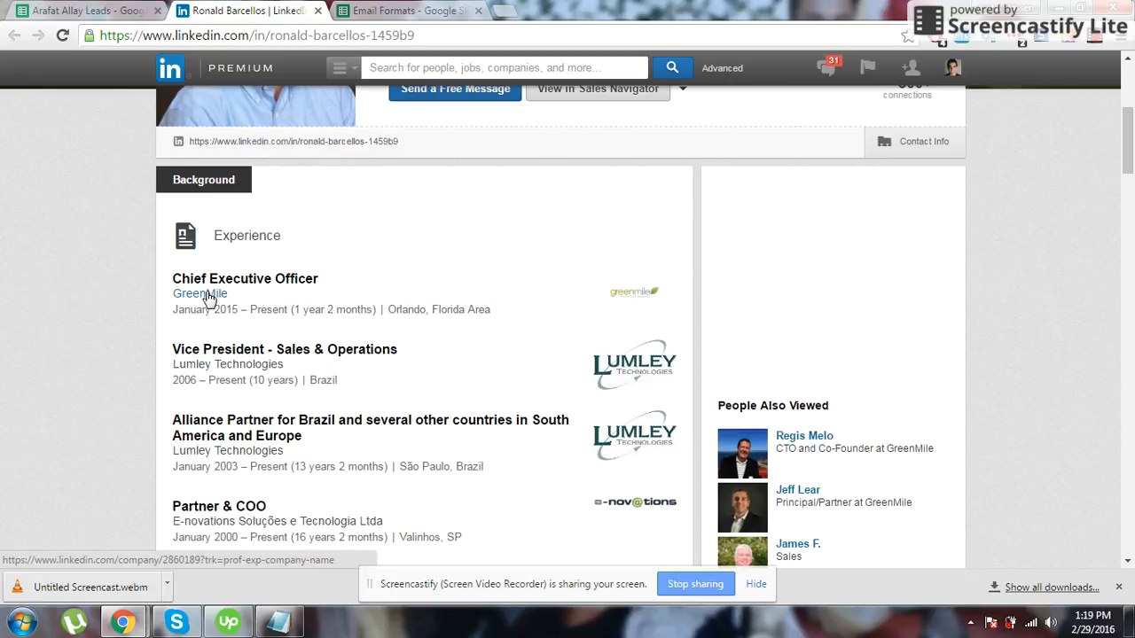
scroll(219, 313, "up", 3)
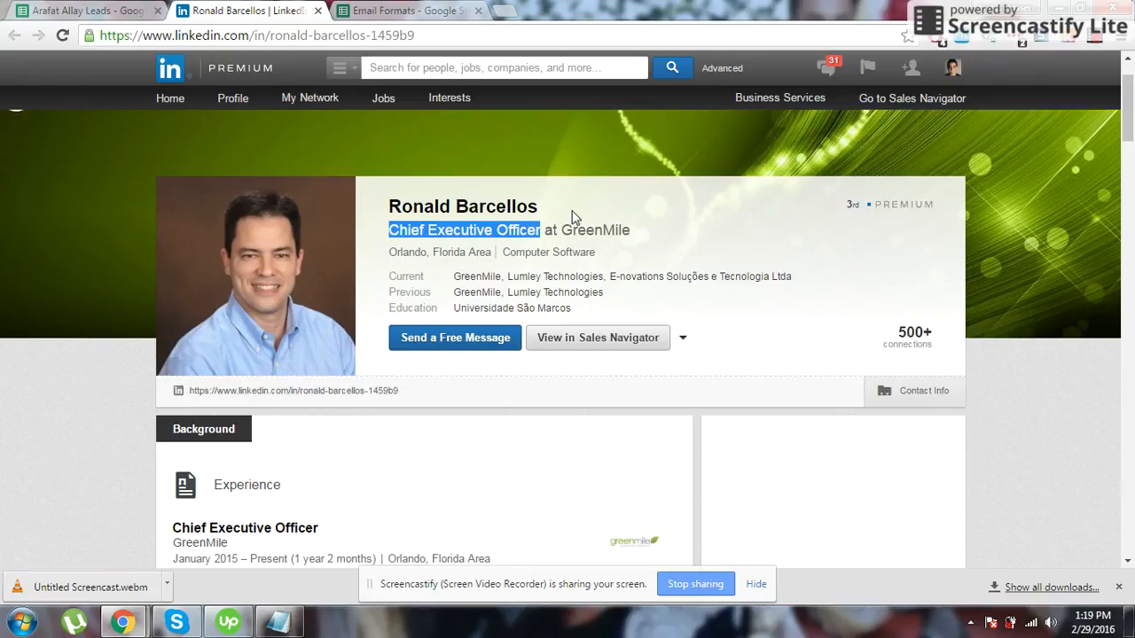
scroll(443, 341, "down", 2)
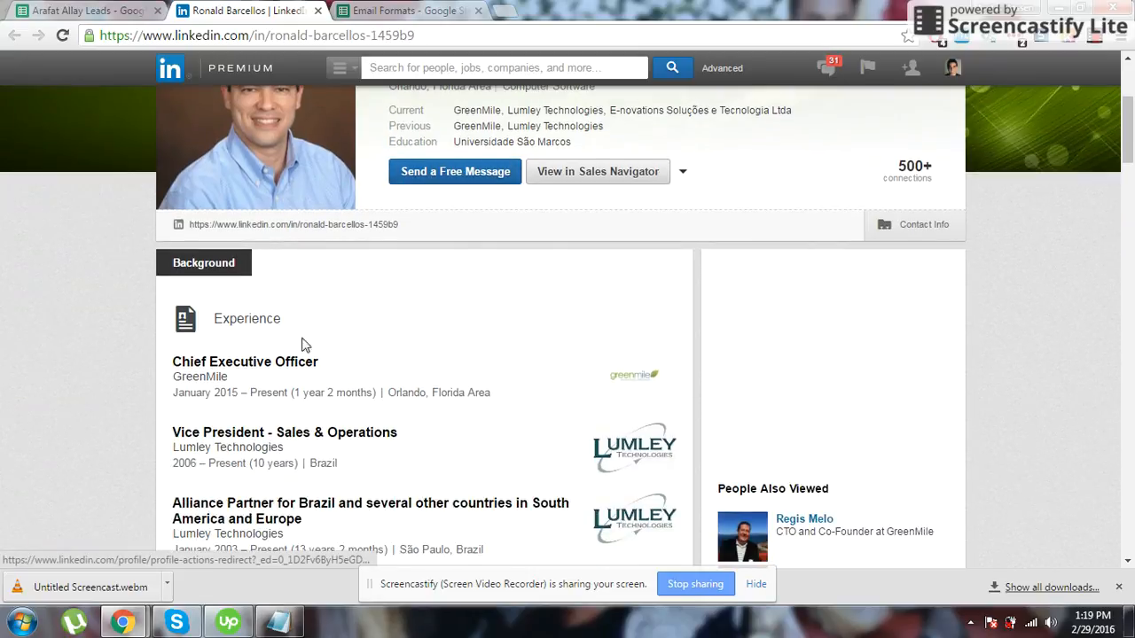
- Open the GreenMile company page from the lead's Chief Executive Officer entry in a new tab and view it
right_click(220, 379)
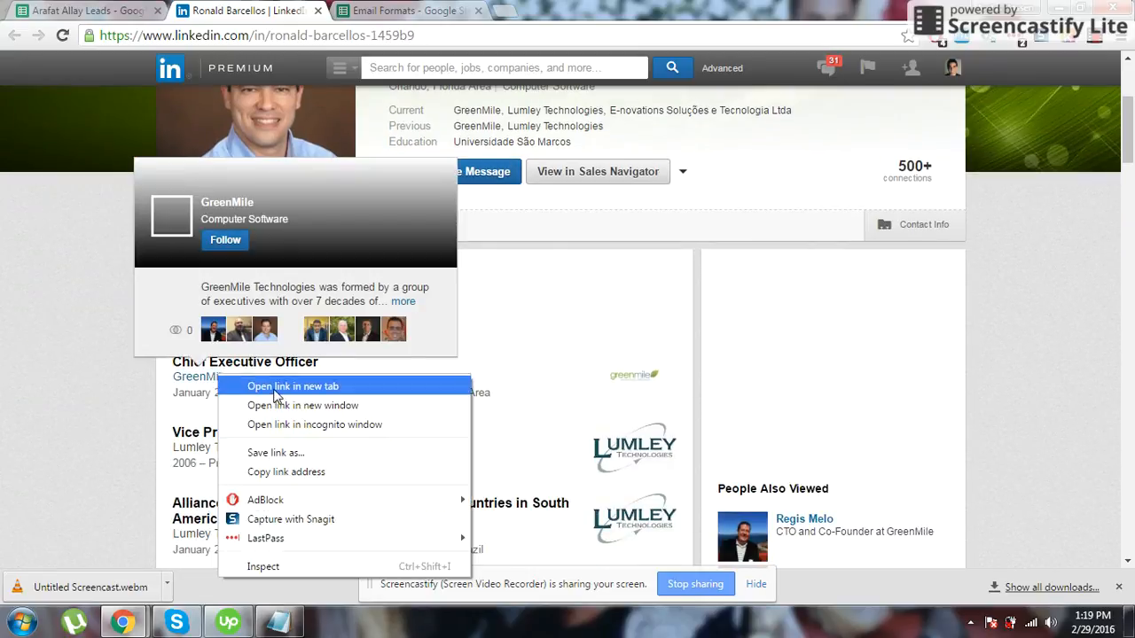
left_click(95, 368)
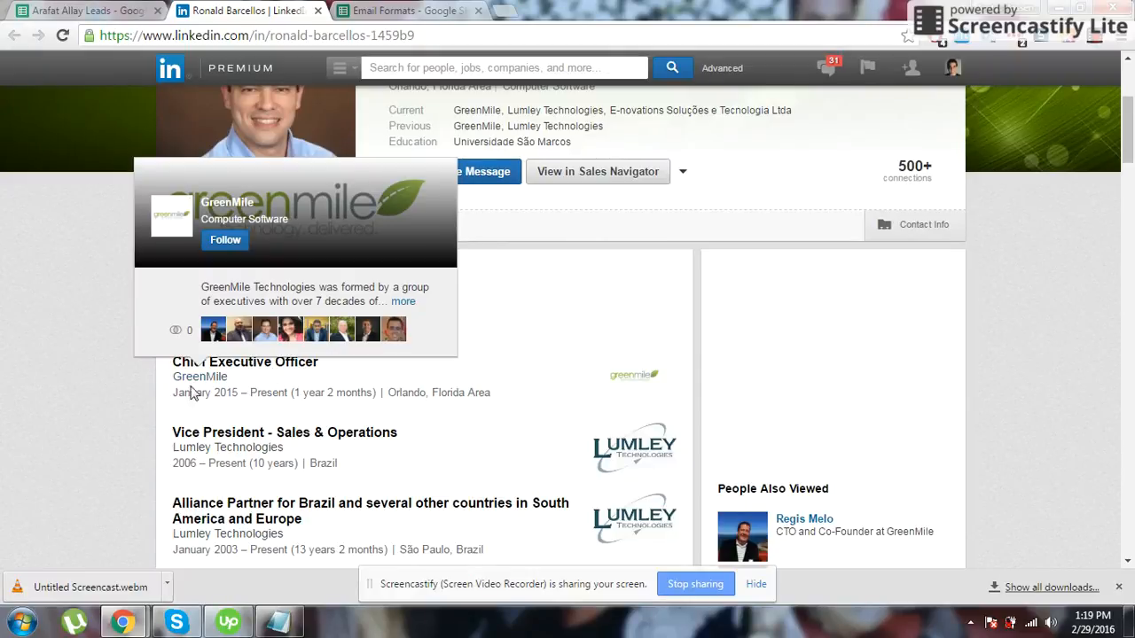
right_click(198, 380)
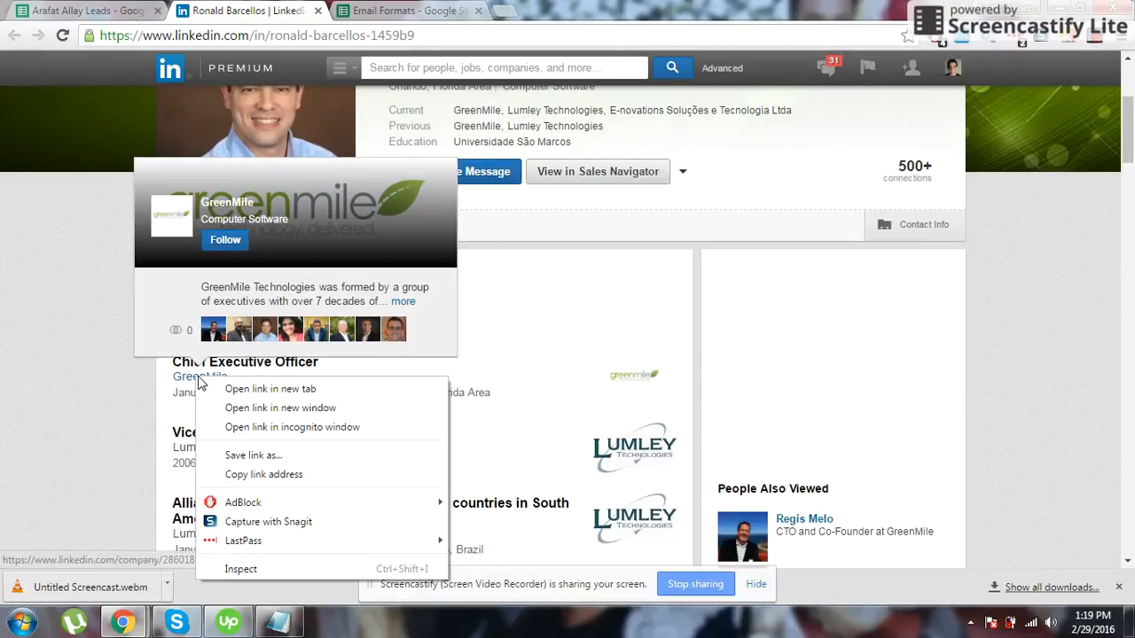
left_click(244, 390)
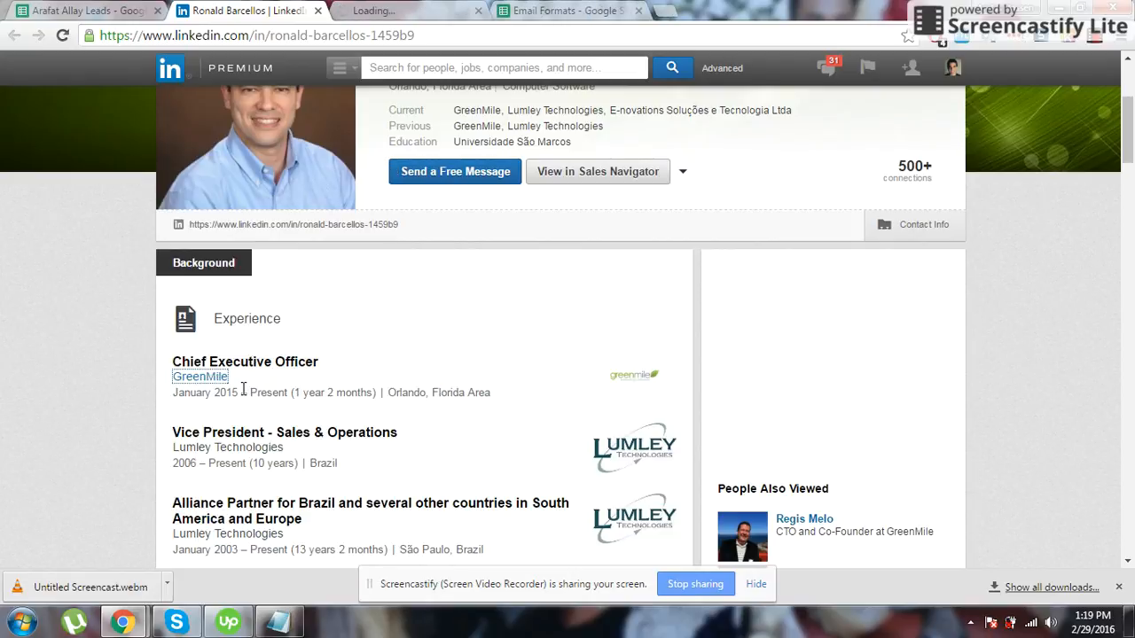
left_click(386, 11)
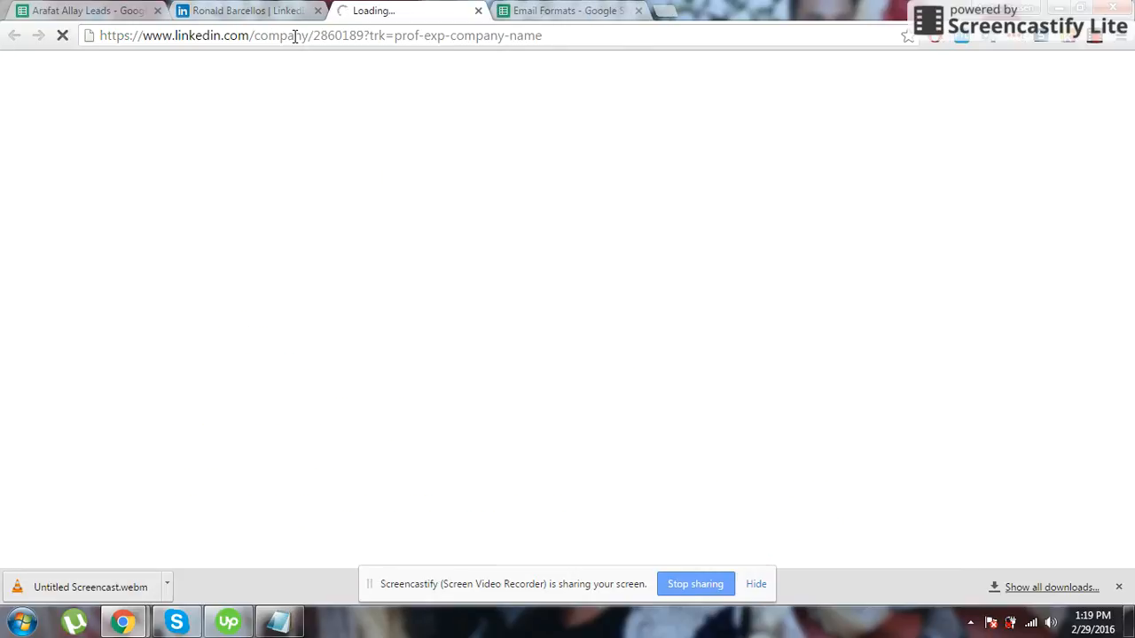
left_click(243, 12)
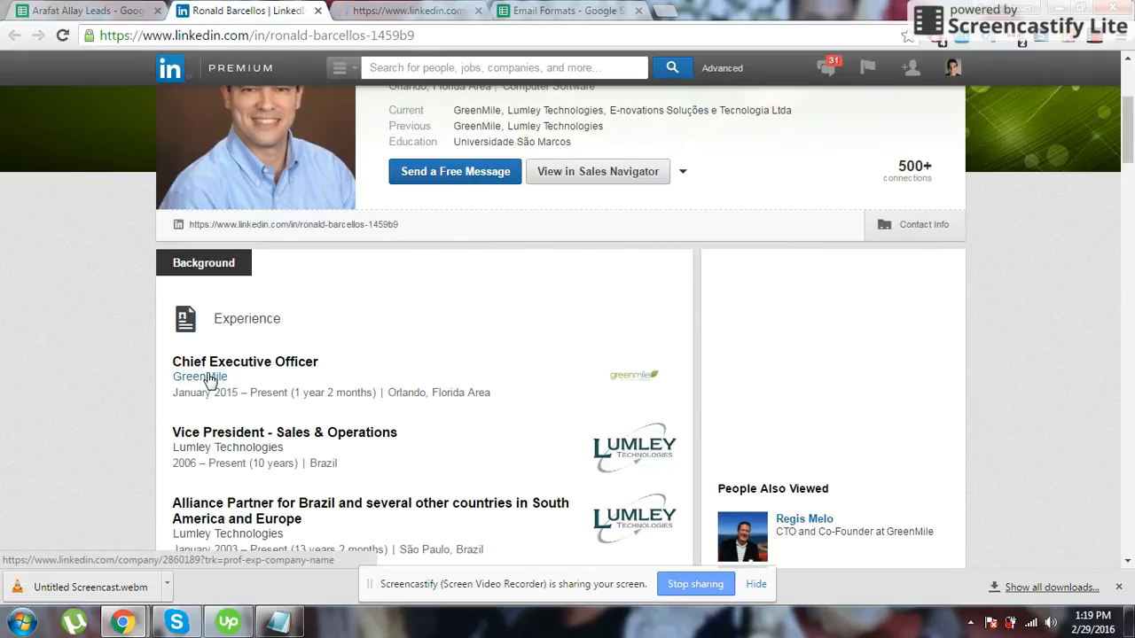
mouse_move(212, 378)
left_click(380, 9)
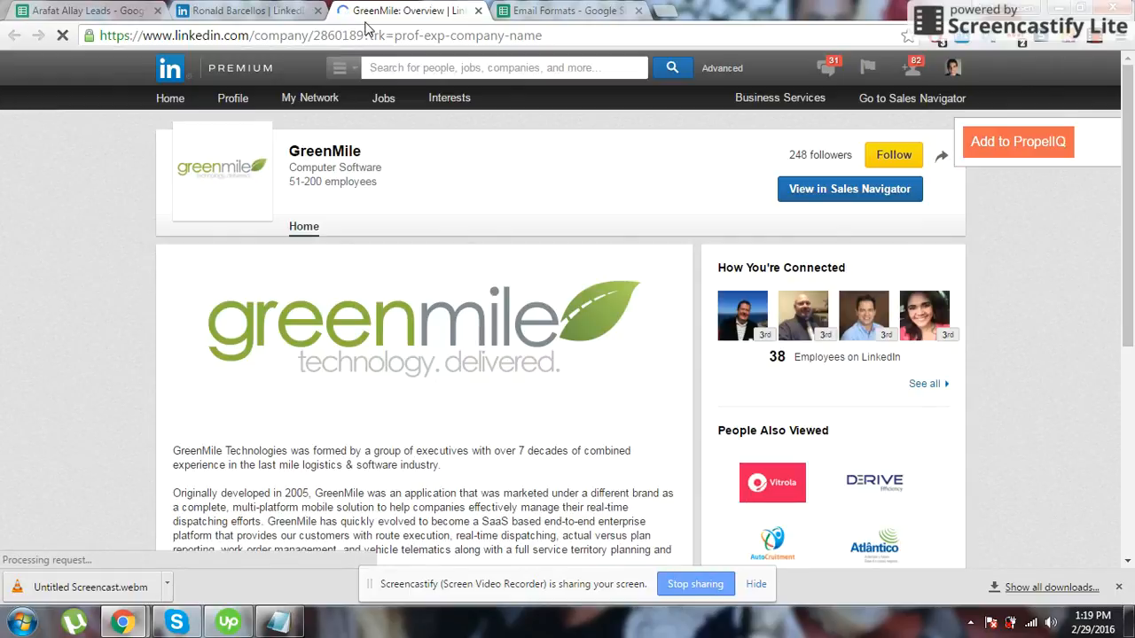
- Copy the GreenMile company page's LinkedIn URL and switch to the leads spreadsheet
right_click(323, 32)
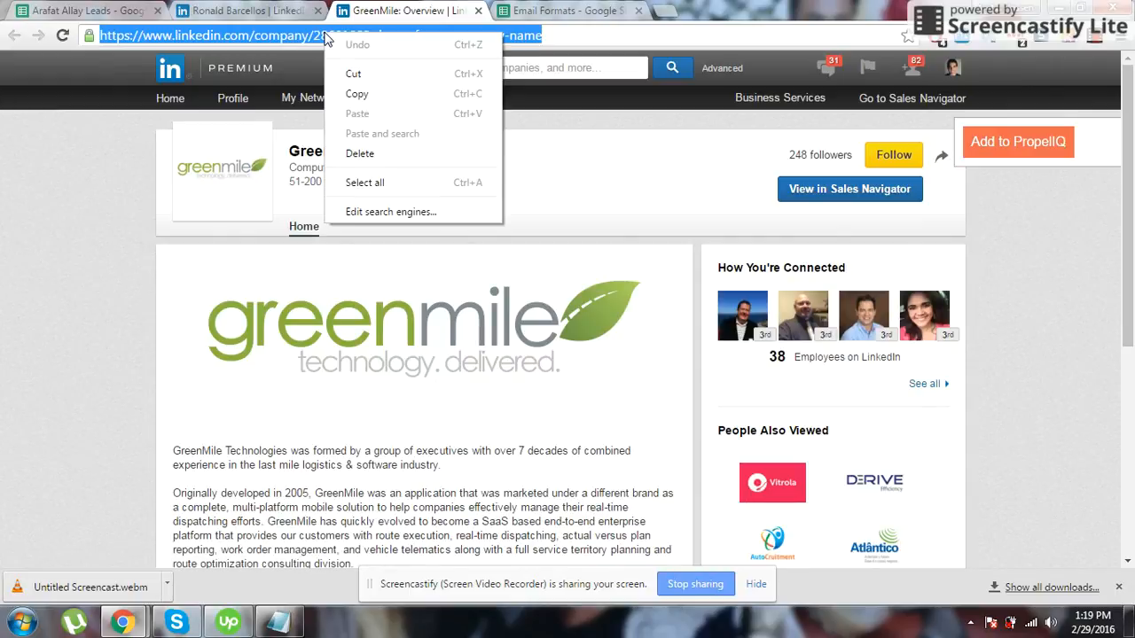
left_click(371, 90)
left_click(88, 10)
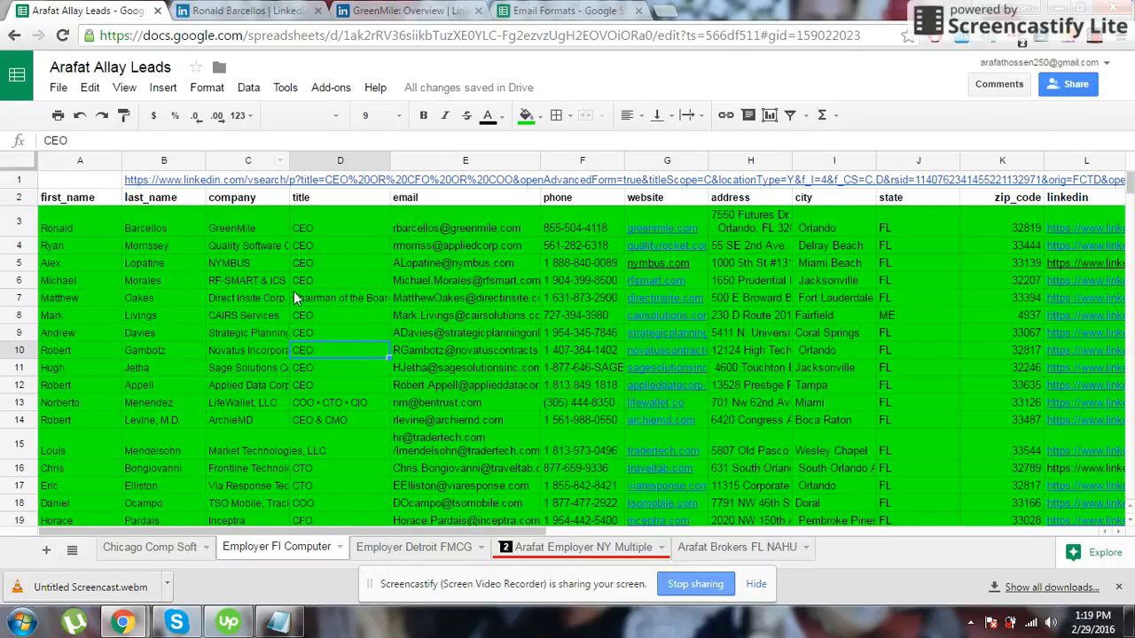
- Point out the company_linkedin column header and the first lead's company link beneath it
left_click_drag(515, 530, 1065, 529)
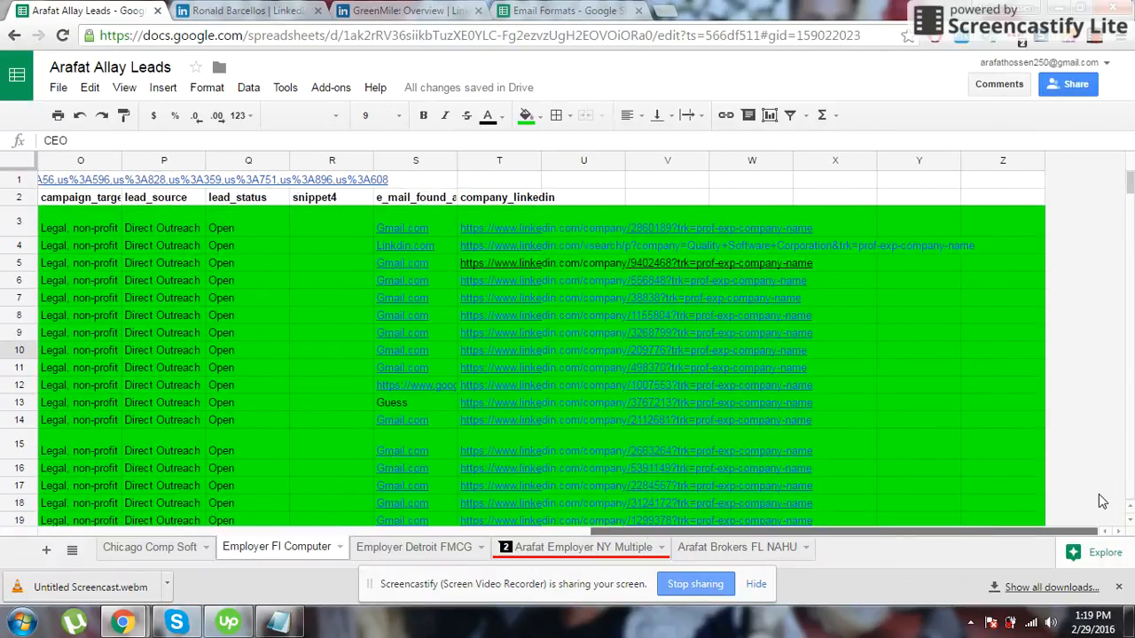
double_click(500, 196)
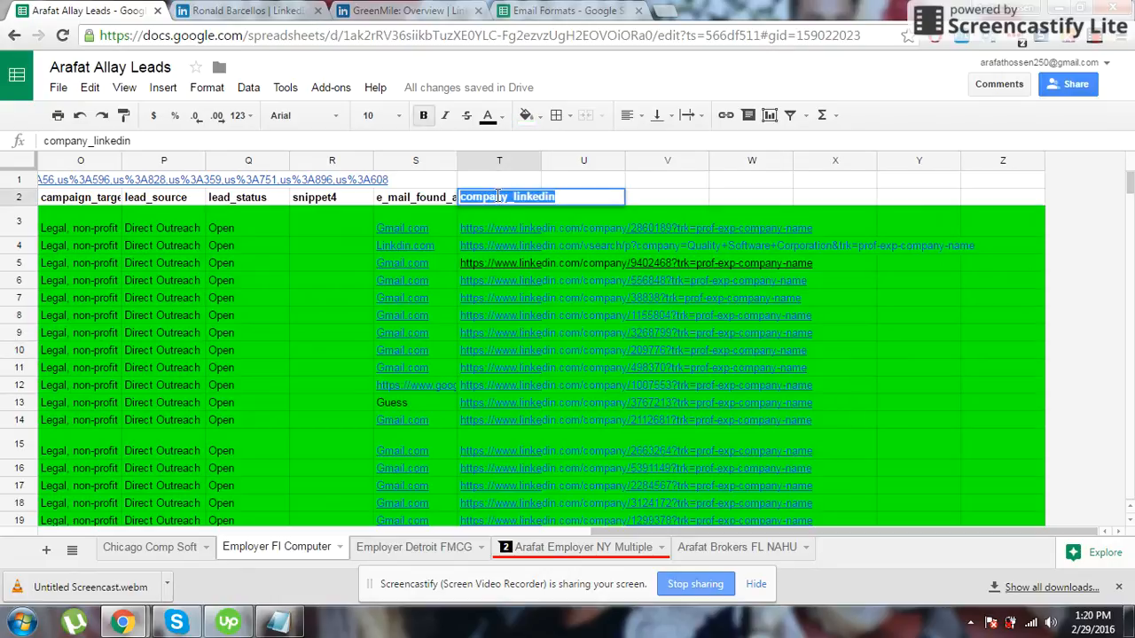
left_click(515, 224)
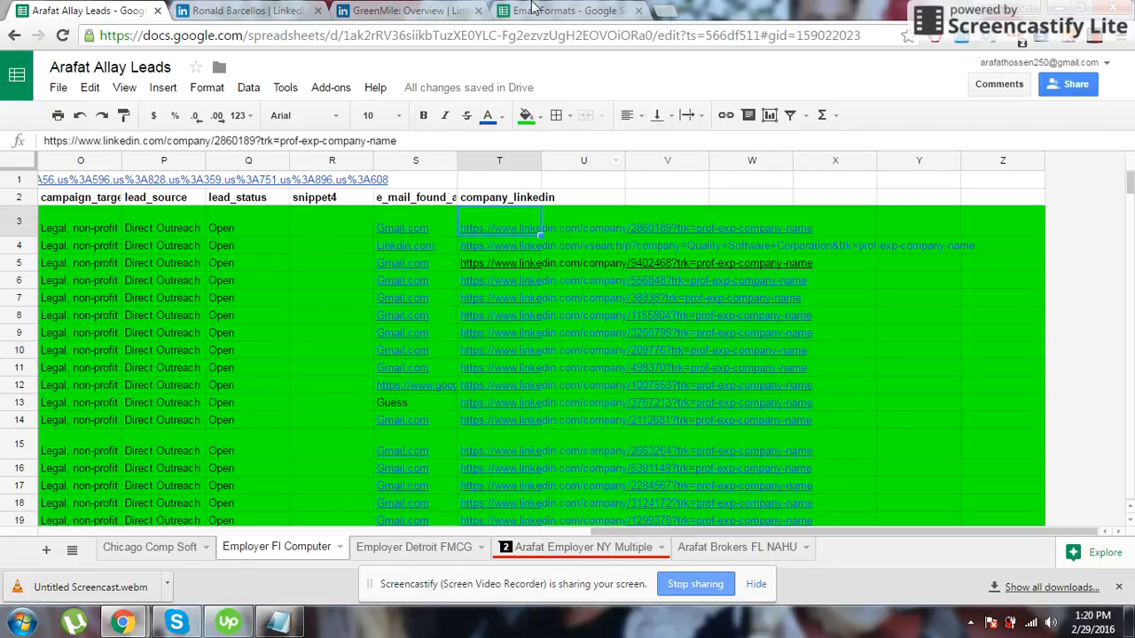
double_click(479, 221)
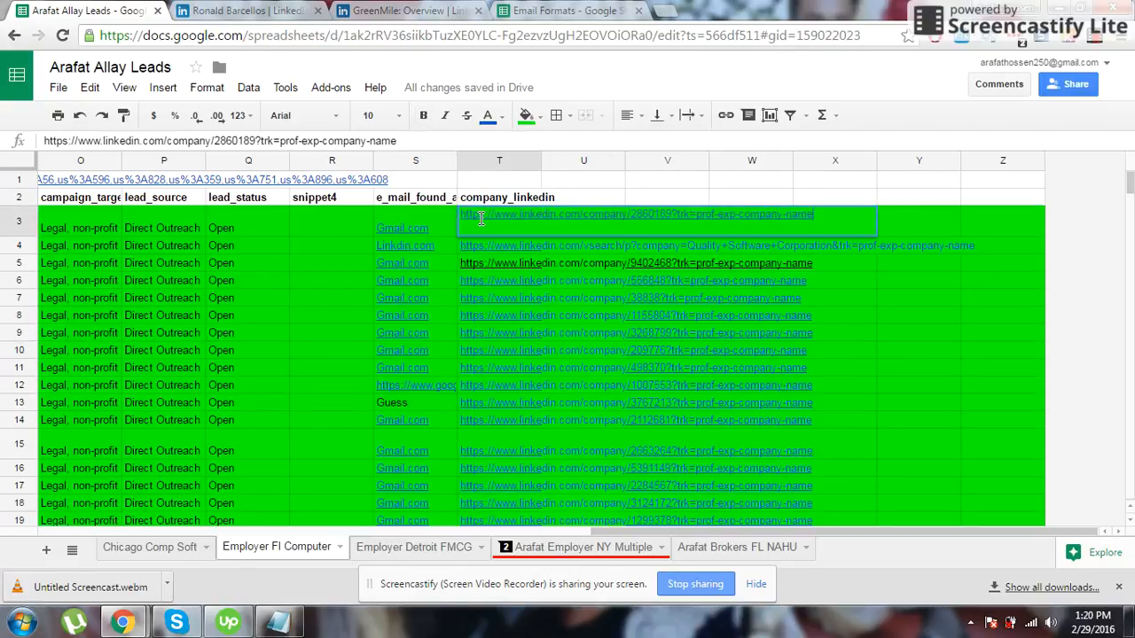
left_click(357, 228)
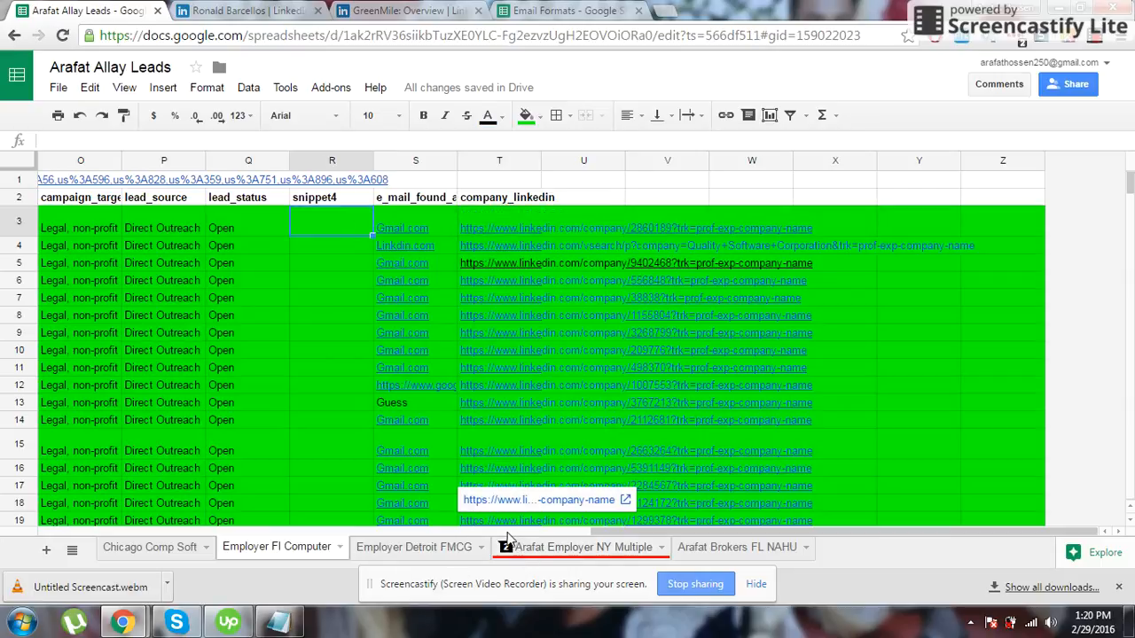
- Set the fill color of the first lead's entire row, row 3, to white
left_click_drag(599, 532, 53, 534)
left_click(32, 220)
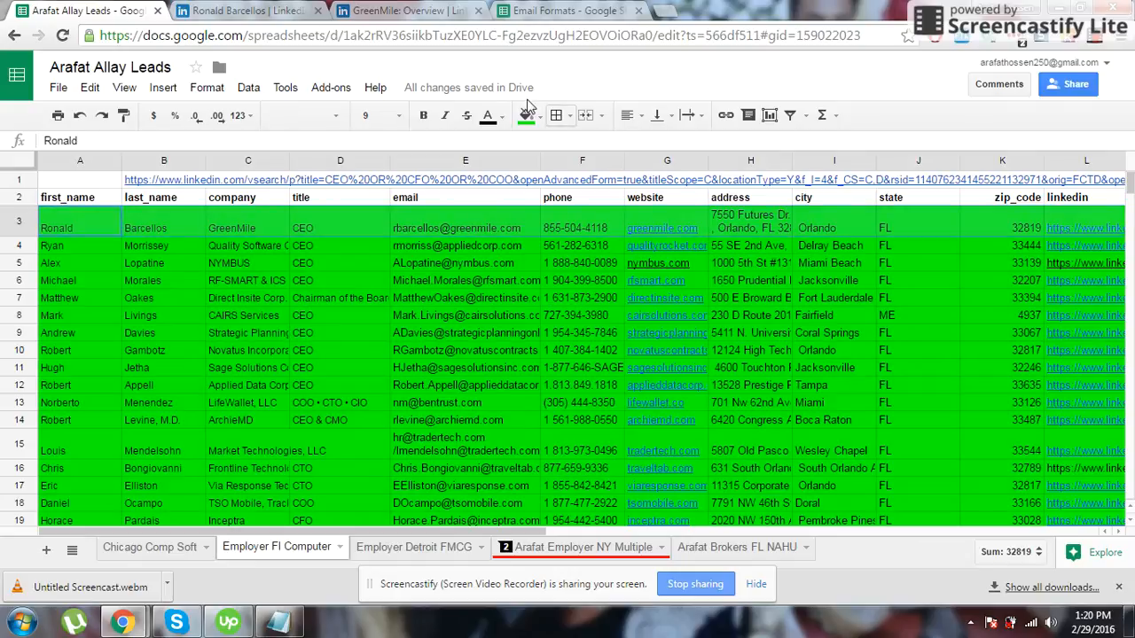
left_click(526, 115)
left_click(670, 167)
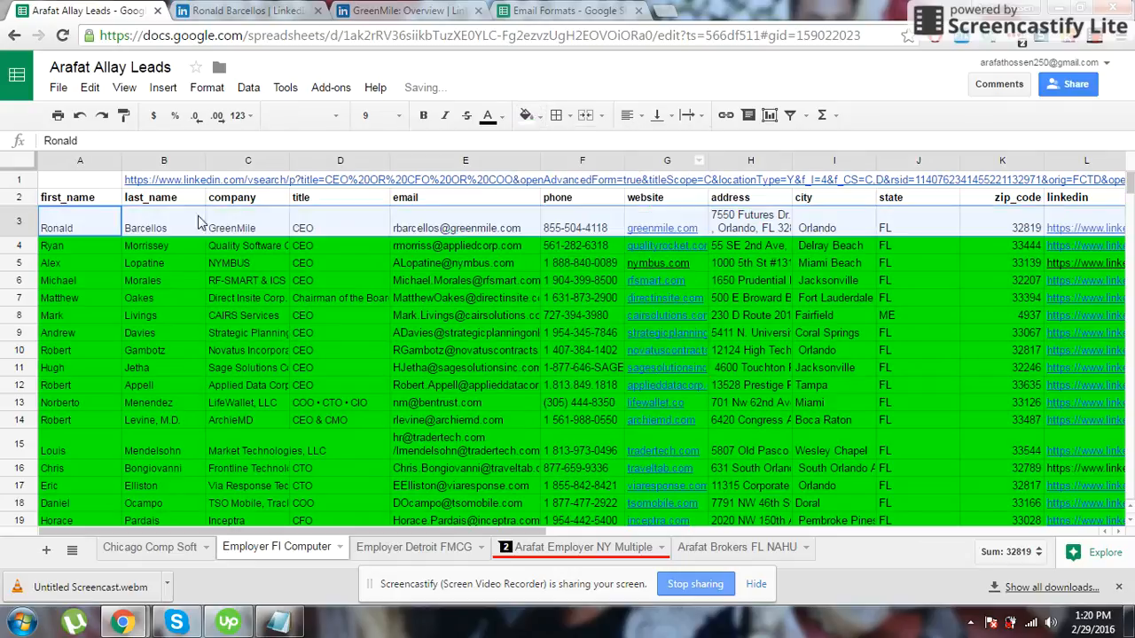
- Set the fill color of the first lead's first_name, last_name, company and title cells in row 3 to green
left_click_drag(104, 226, 365, 228)
left_click(536, 123)
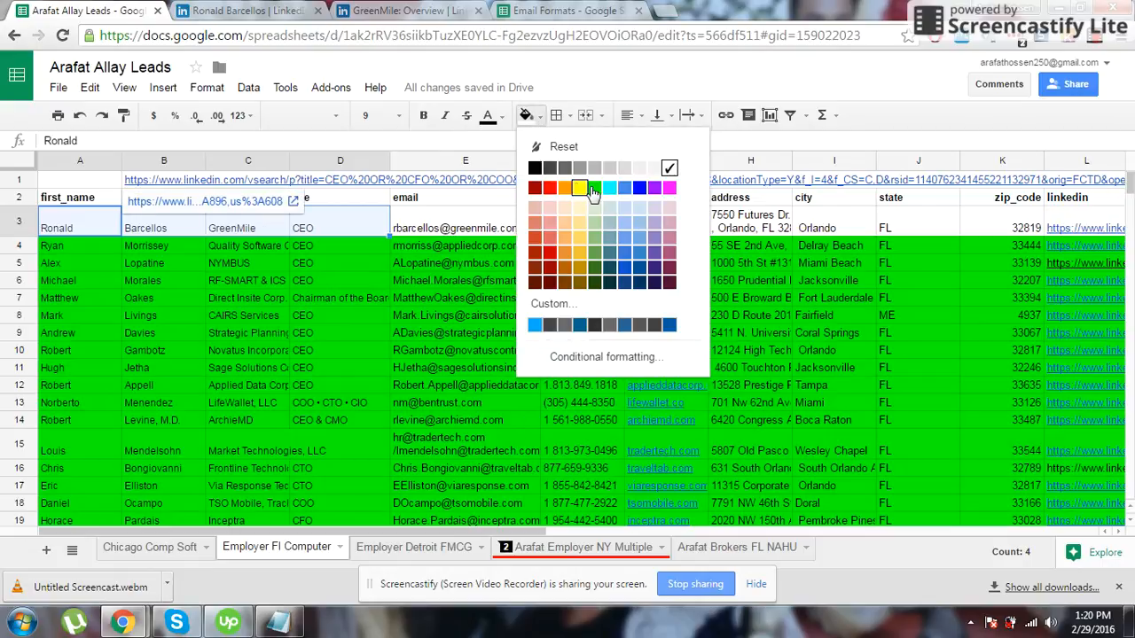
left_click(592, 188)
- Set the fill color of the first lead's company_linkedin cell in row 3 to green and return to the first columns
left_click_drag(446, 529, 1034, 500)
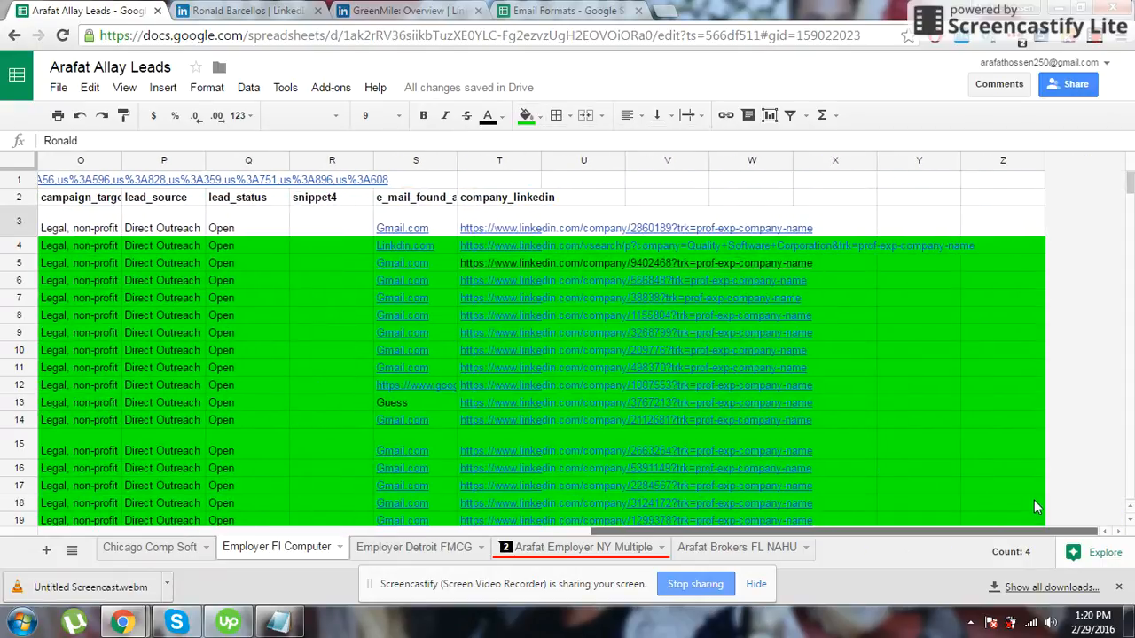
left_click(480, 216)
left_click(537, 117)
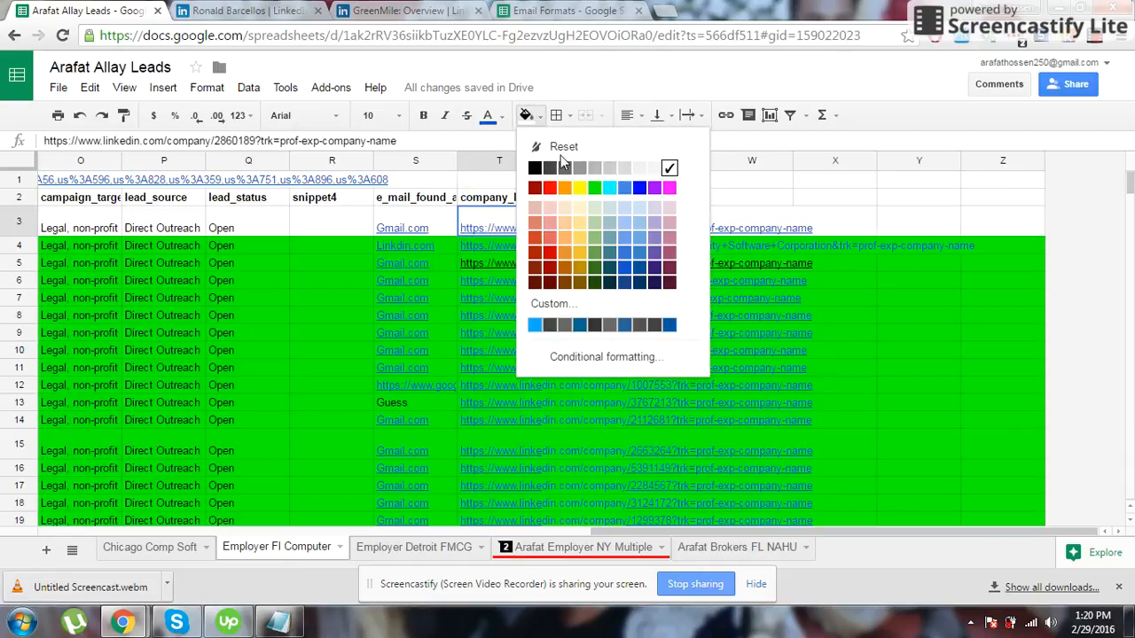
left_click(593, 188)
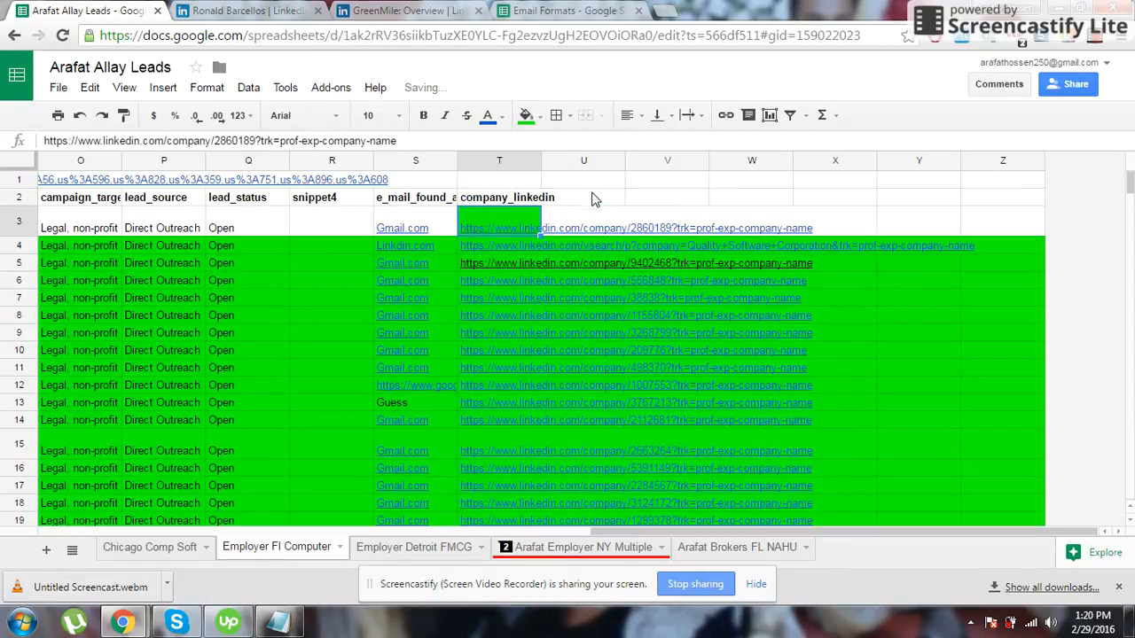
left_click(233, 261)
left_click_drag(701, 531, 79, 531)
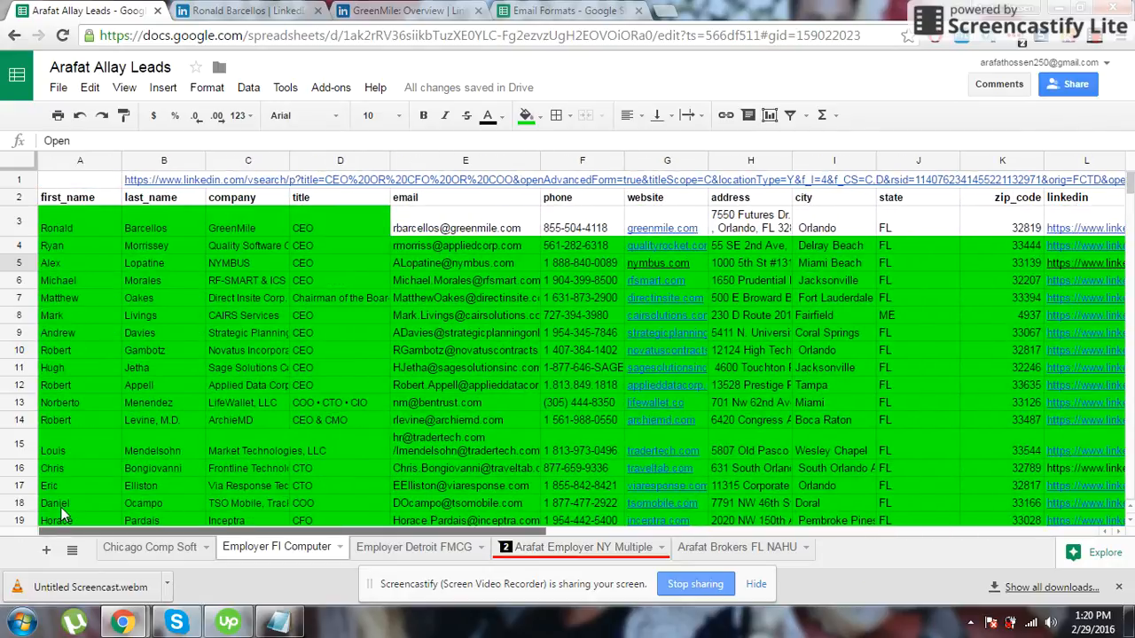
- Switch to the GreenMile LinkedIn company page and look over its description and company details
left_click(443, 8)
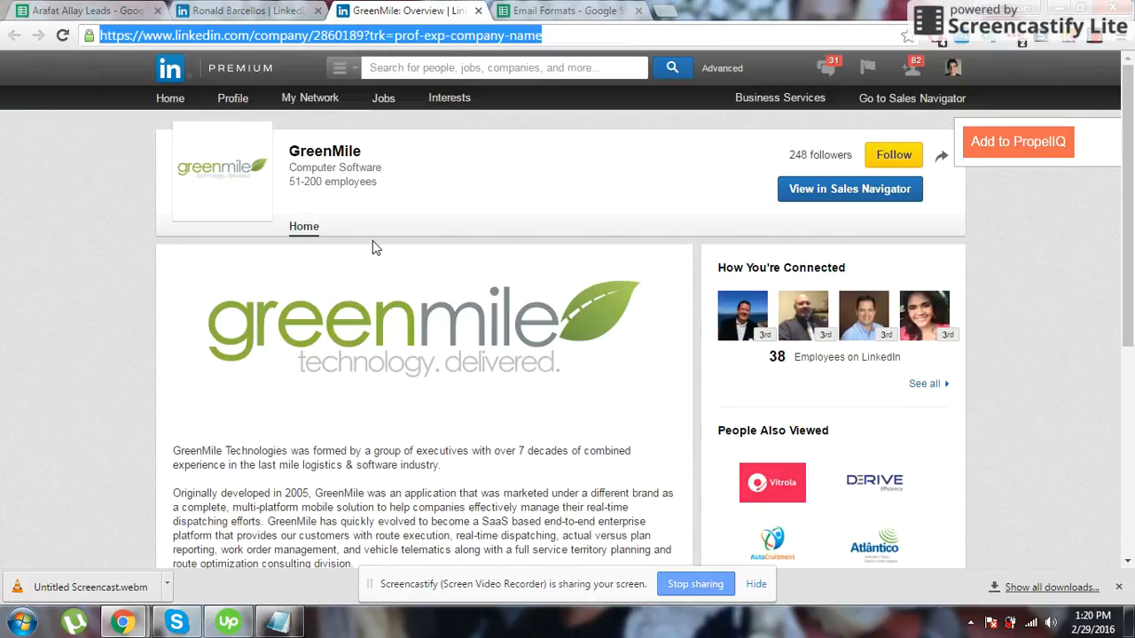
scroll(373, 249, "down", 4)
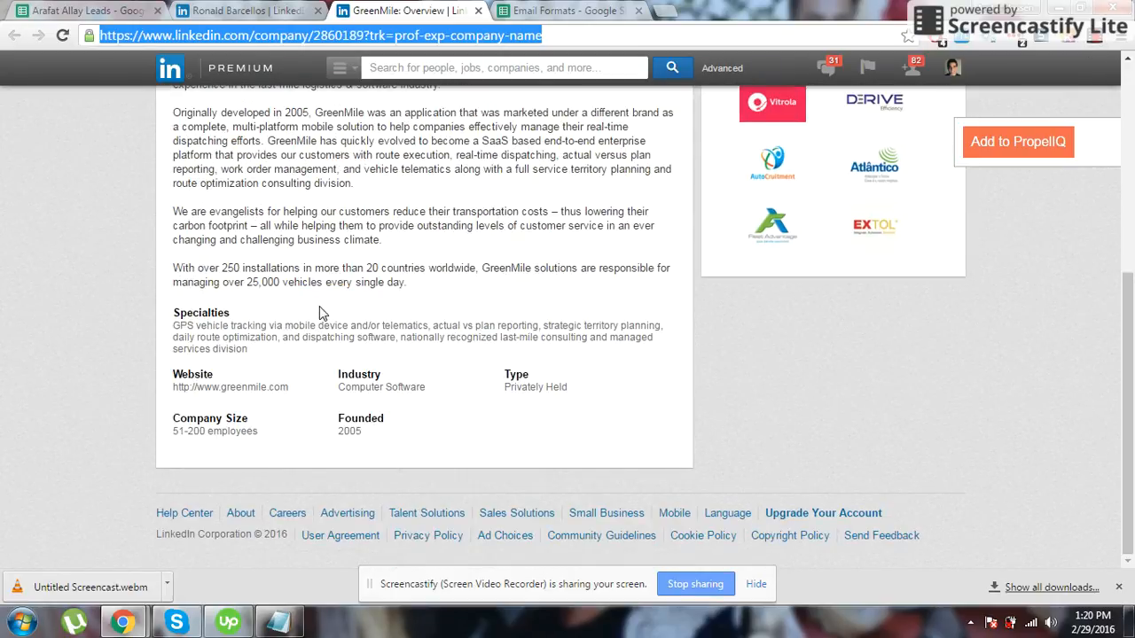
scroll(320, 313, "up", 3)
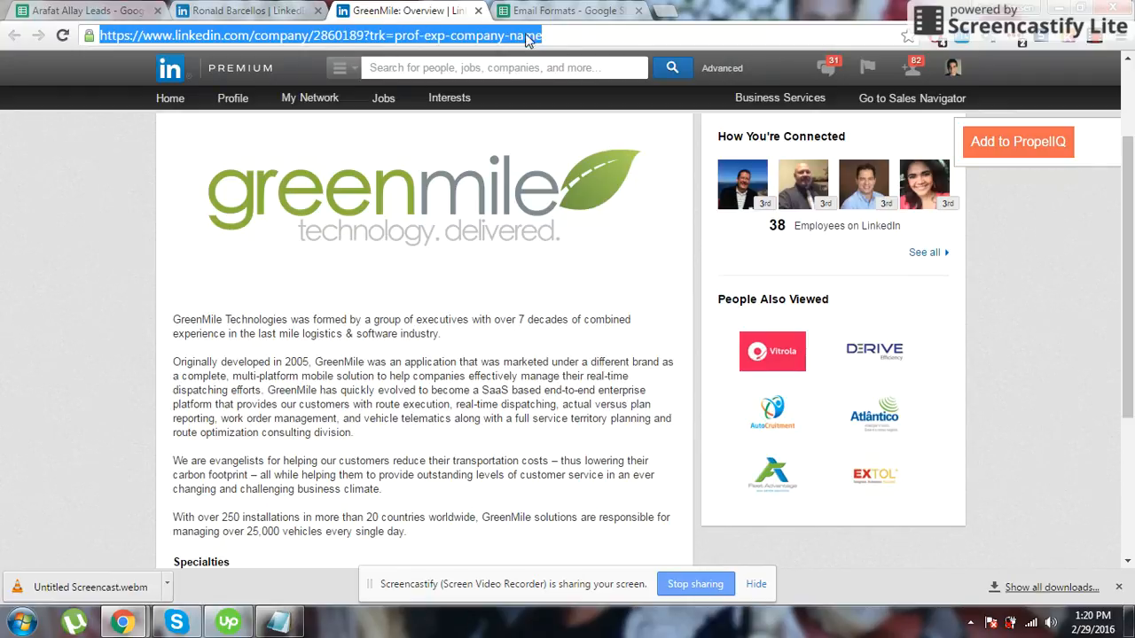
scroll(429, 358, "down", 3)
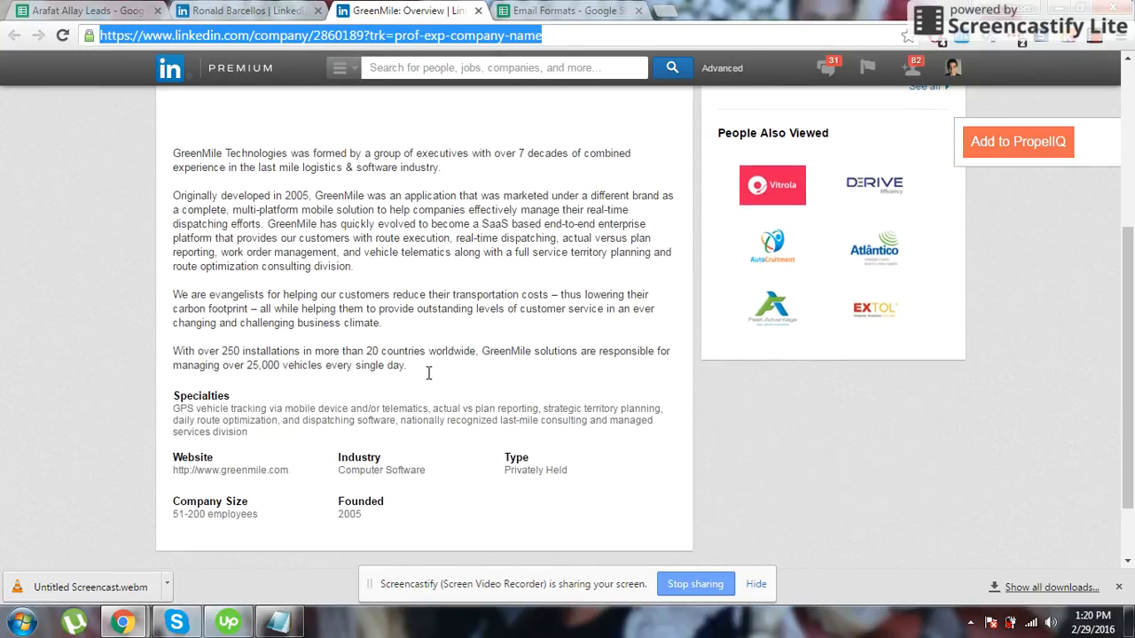
scroll(423, 350, "up", 3)
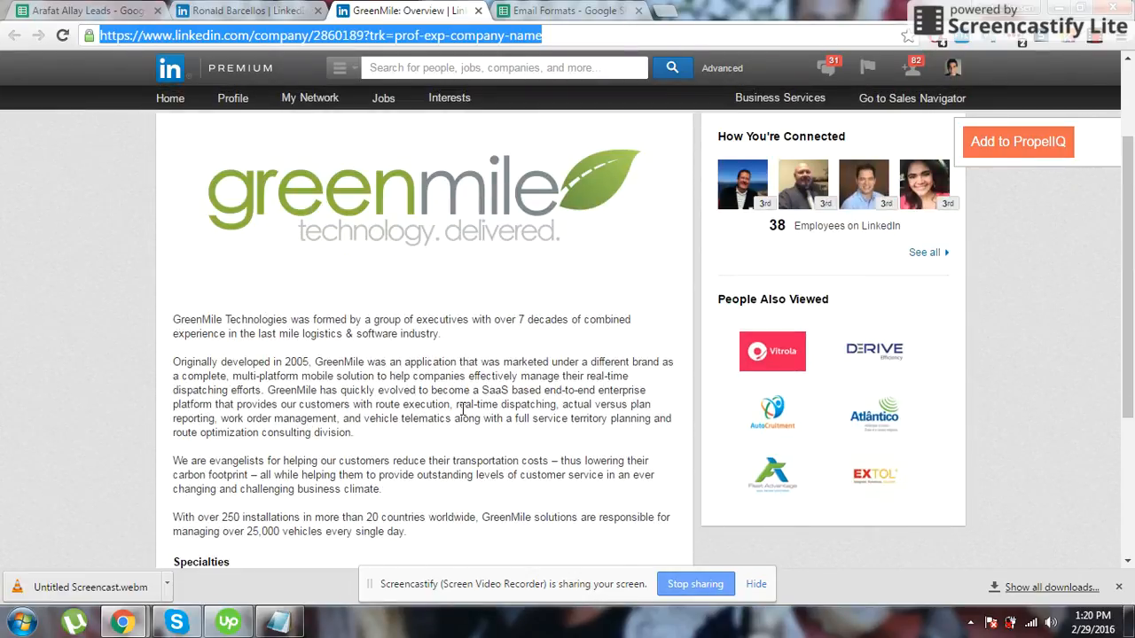
left_click(1096, 46)
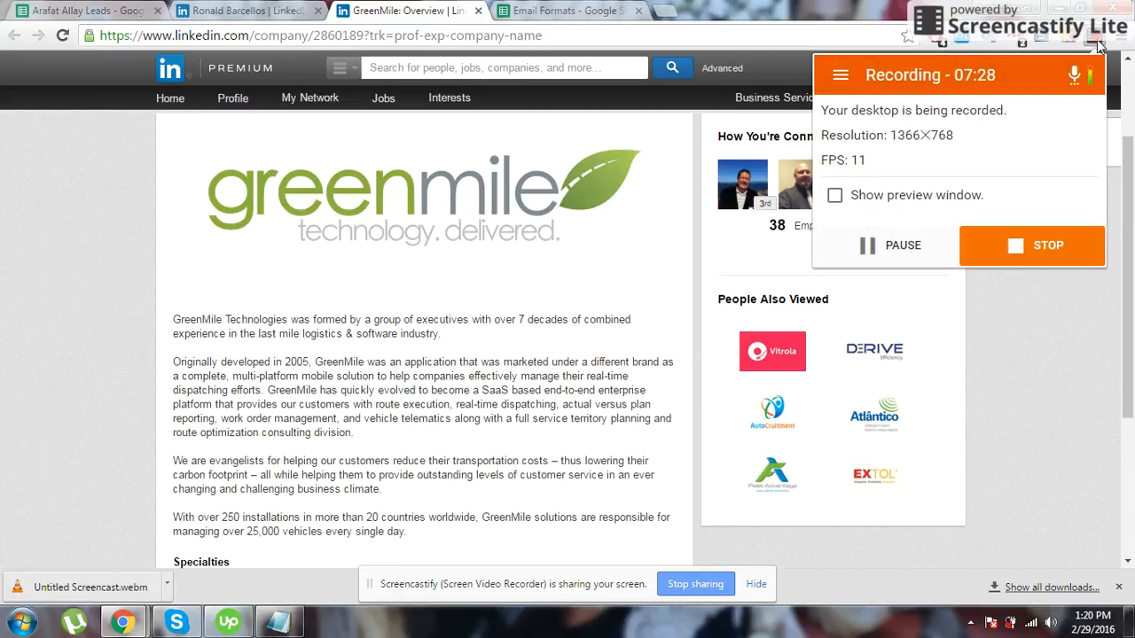
left_click(1098, 44)
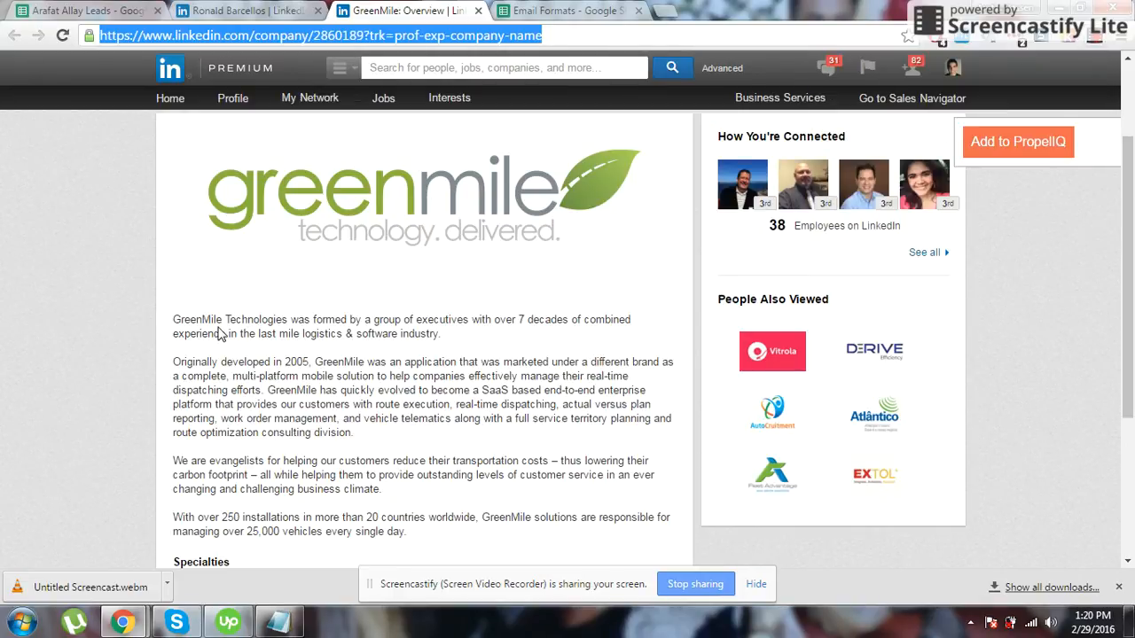
- Point out the company details on the GreenMile page and highlight the Industry entry
scroll(247, 385, "down", 2)
scroll(273, 430, "down", 1)
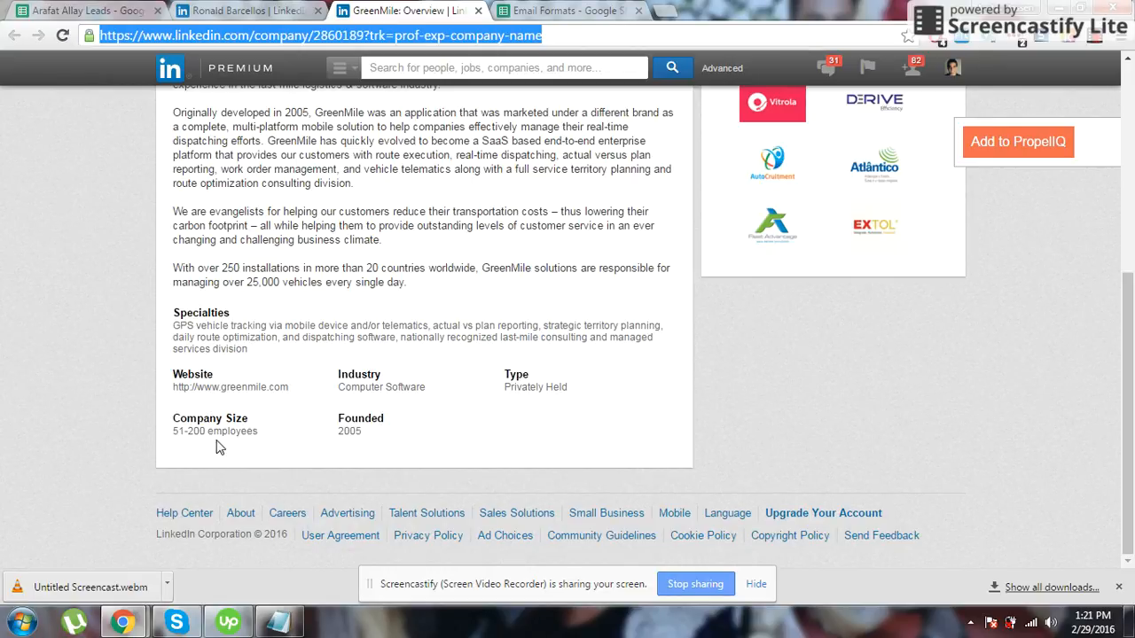
triple_click(341, 388)
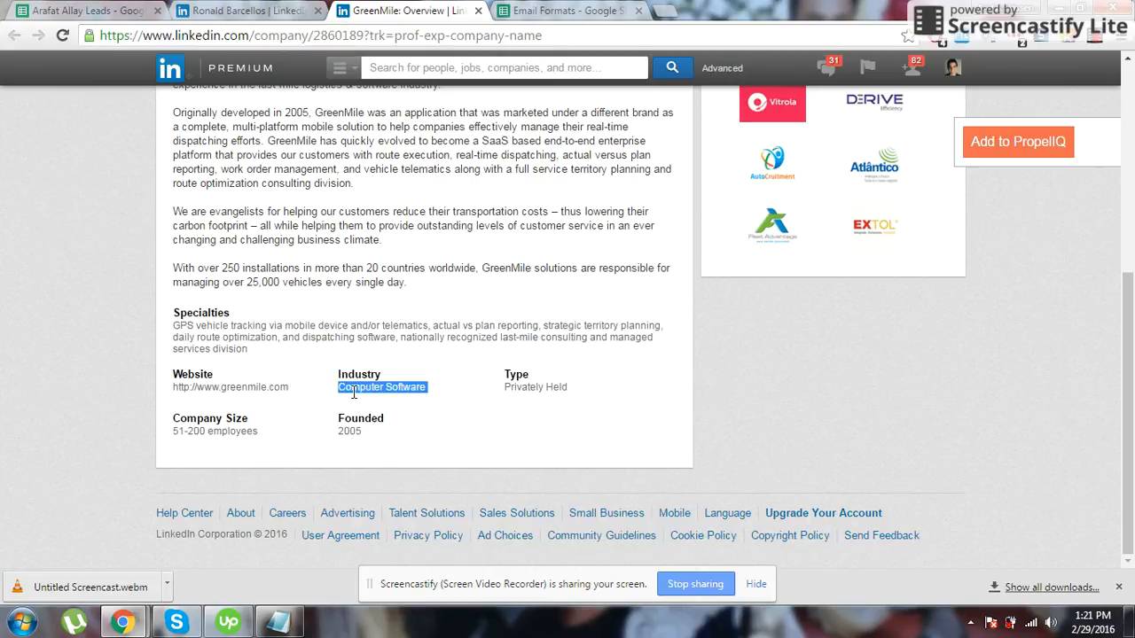
left_click(349, 402)
left_click_drag(423, 390, 326, 385)
- Open GreenMile's website from the Website link on its LinkedIn page and view it in the new tab
left_click(221, 395)
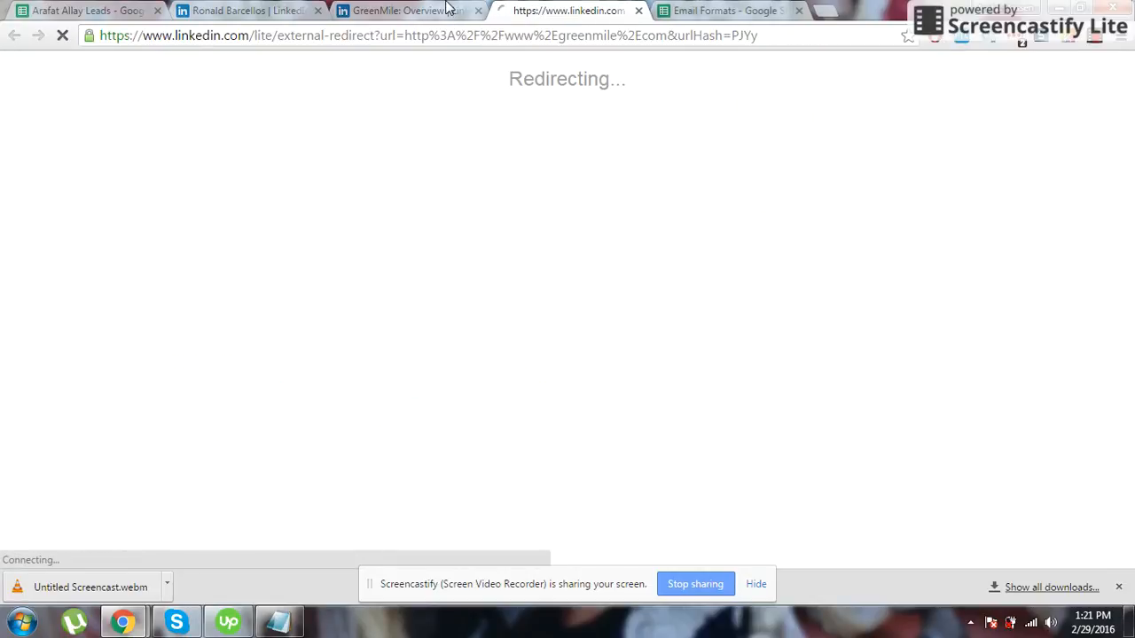
left_click(448, 9)
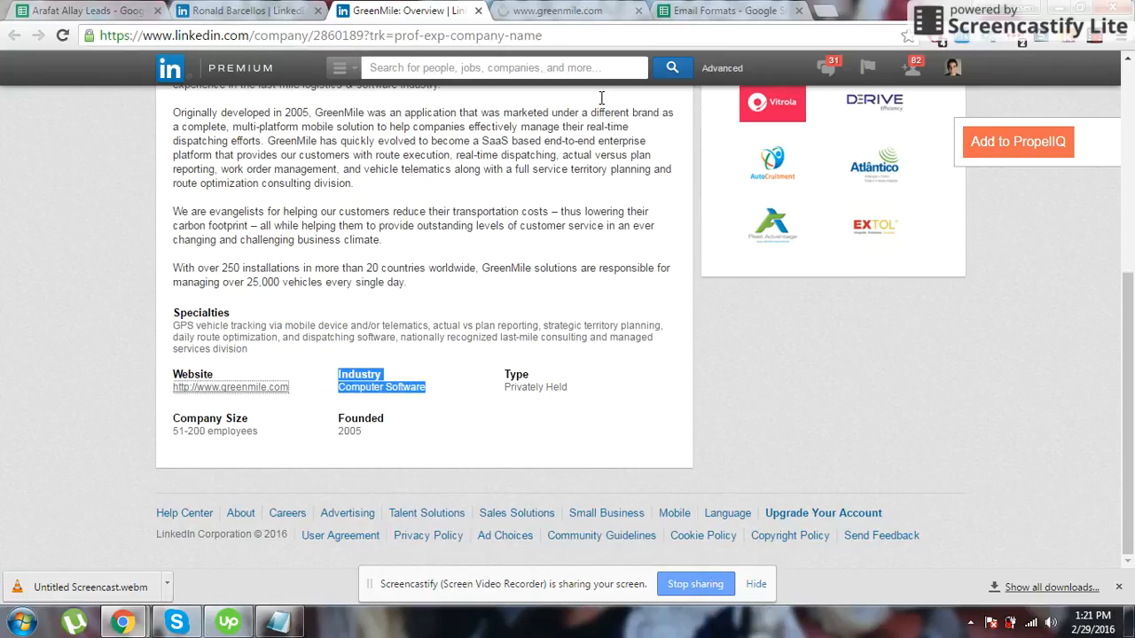
key("ctrl+Tab")
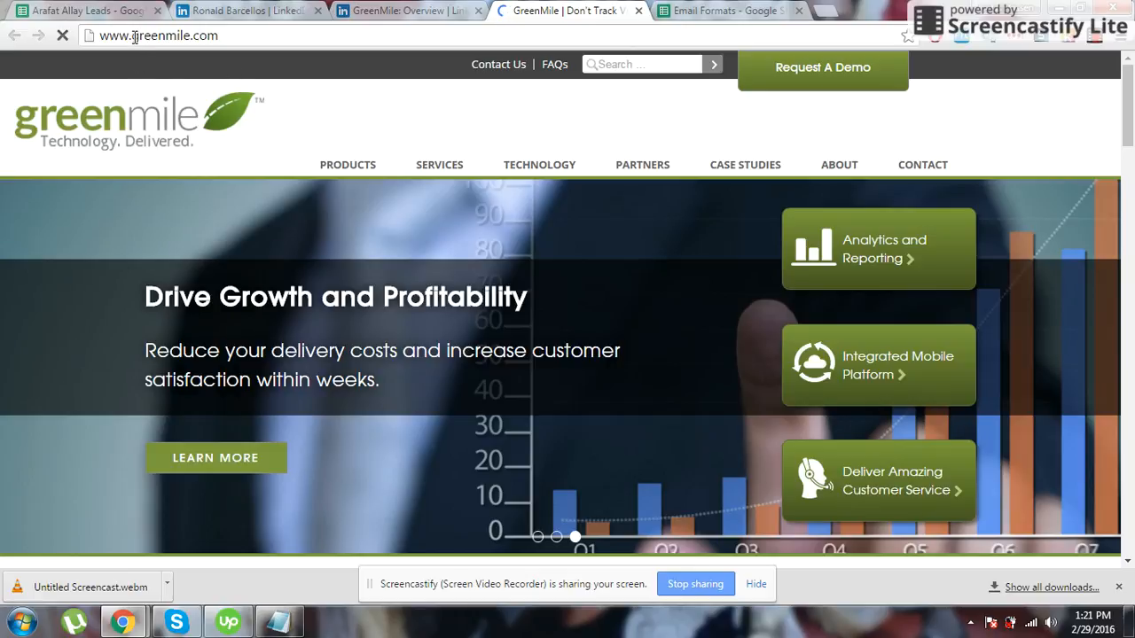
- Copy greenmile.com from the website's address and paste it as the Domain in the Email Formats spreadsheet
left_click_drag(135, 36, 251, 36)
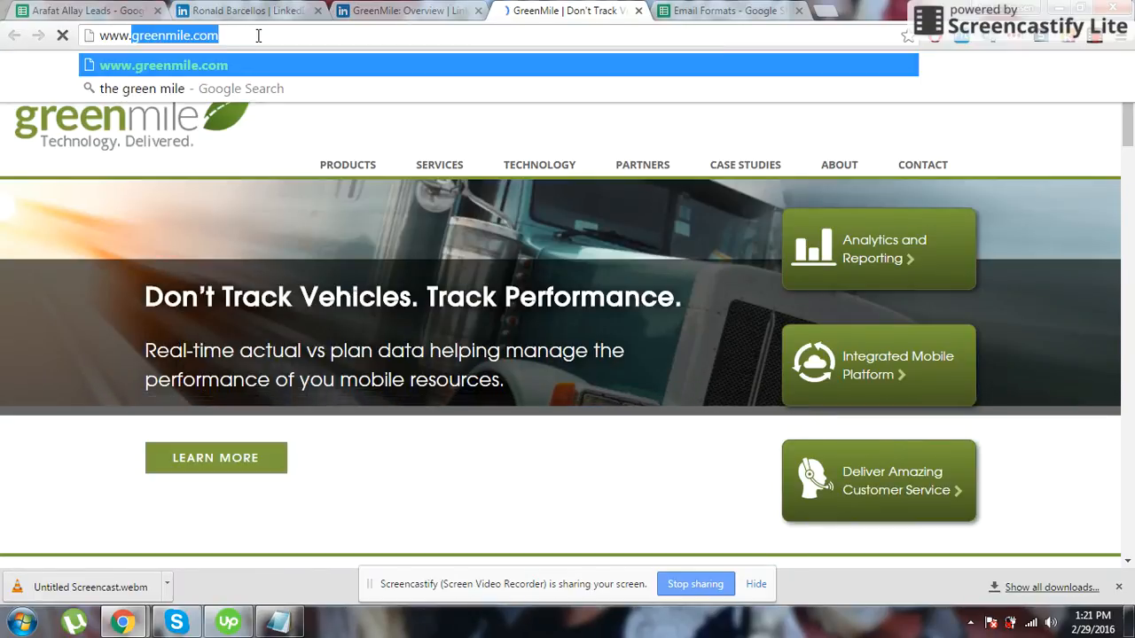
right_click(208, 40)
left_click(249, 100)
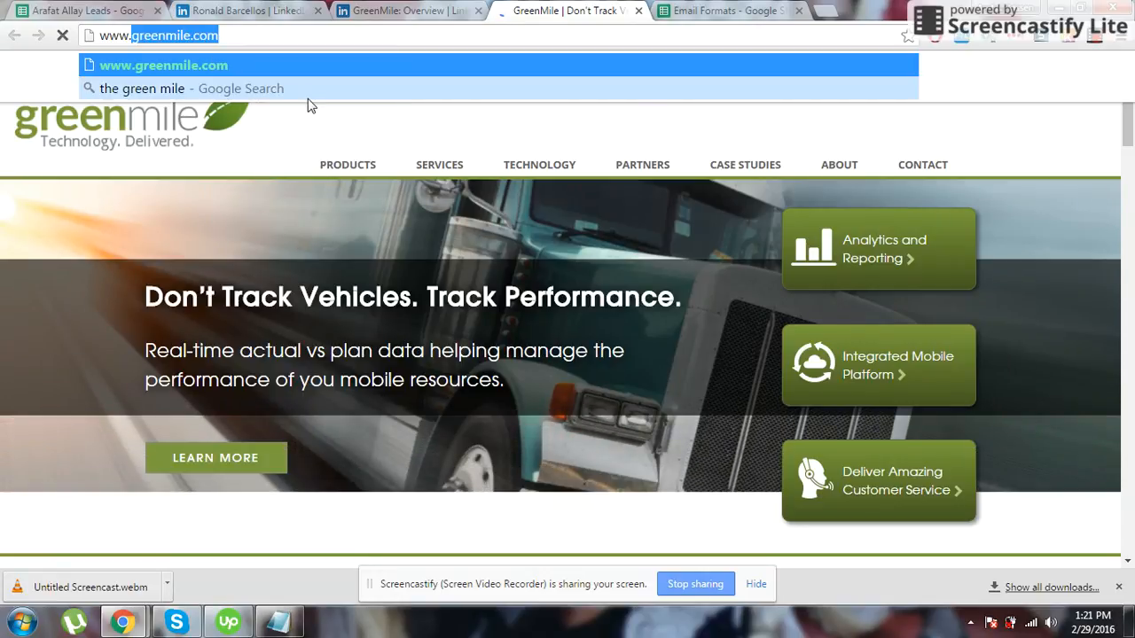
left_click(705, 11)
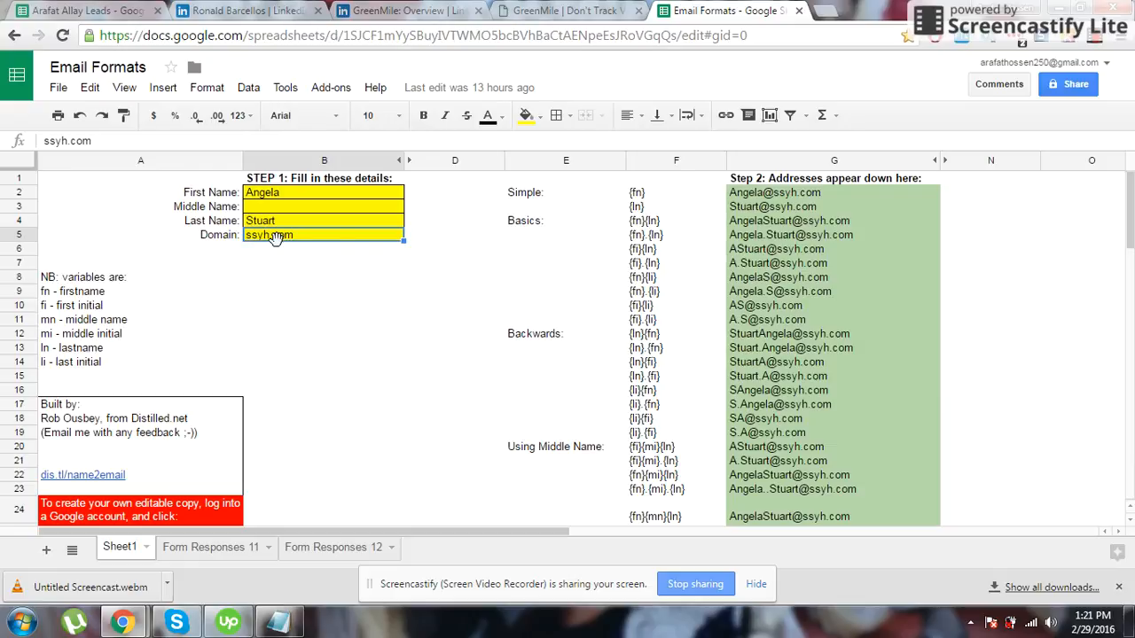
double_click(275, 238)
right_click(275, 237)
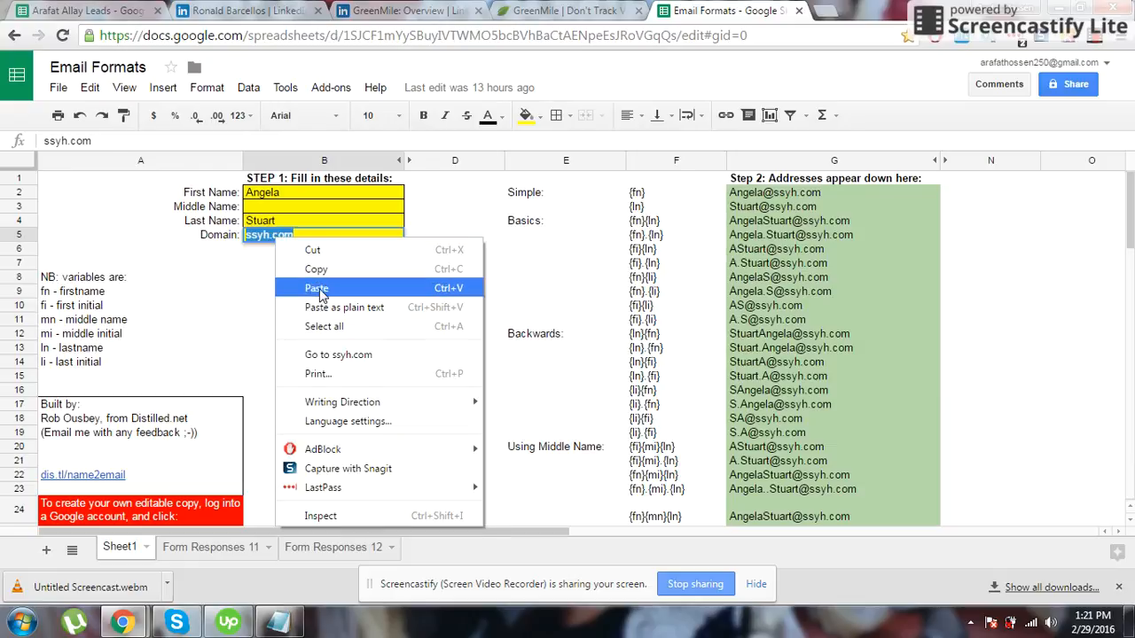
left_click(317, 289)
left_click(339, 280)
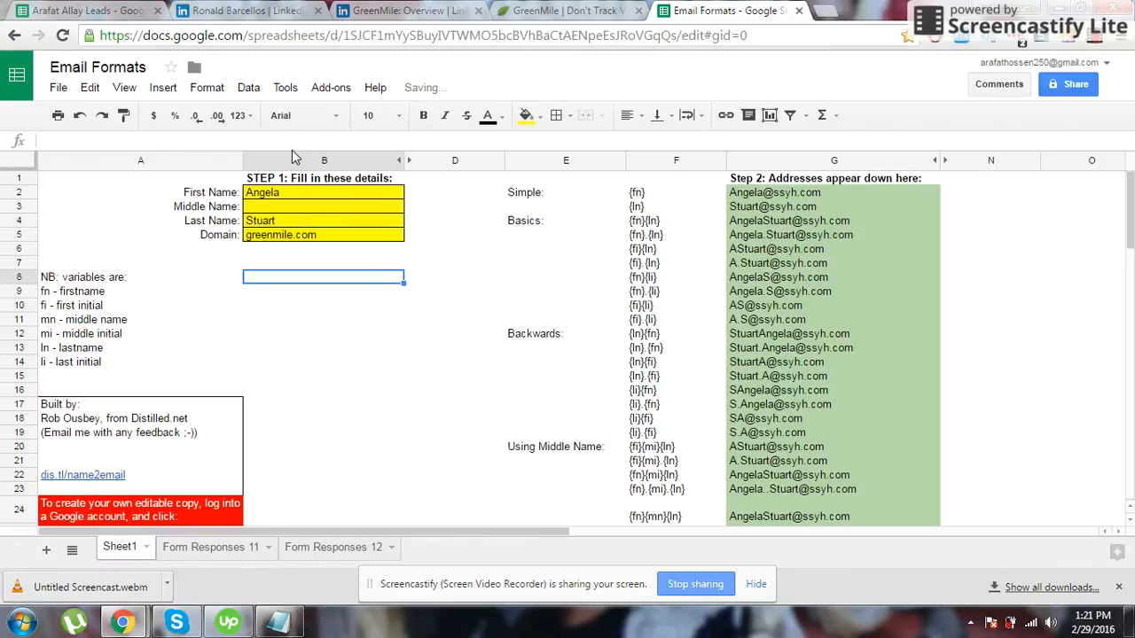
- Copy the lead's first name from the LinkedIn profile and paste it over the First Name in the Email Formats spreadsheet
left_click(235, 10)
scroll(391, 211, "up", 3)
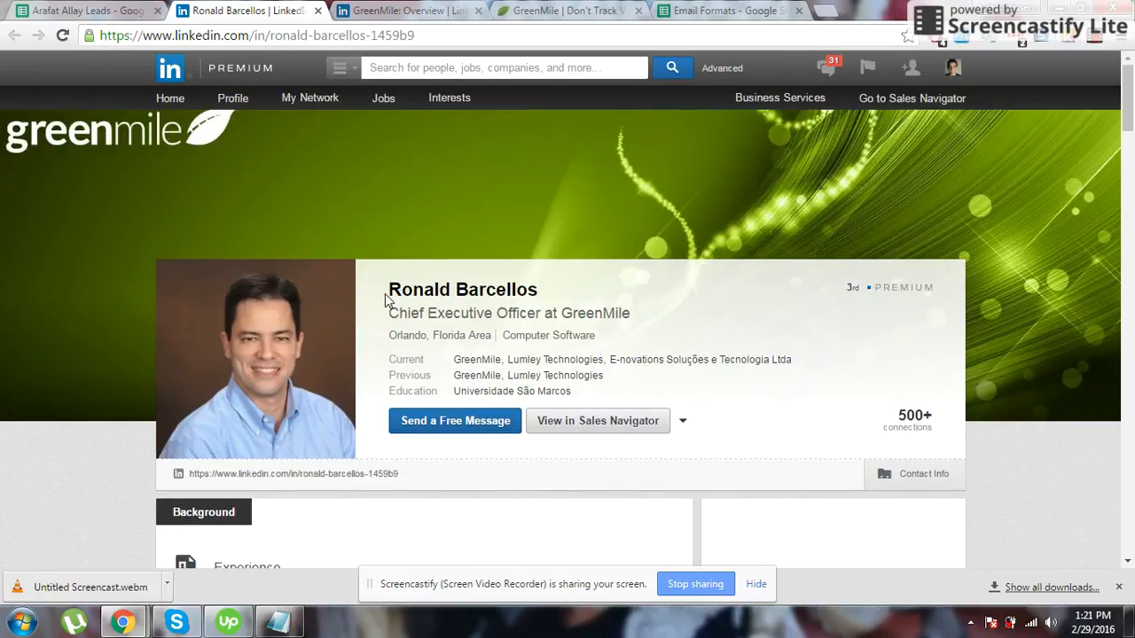
left_click_drag(385, 294, 436, 295)
right_click(437, 296)
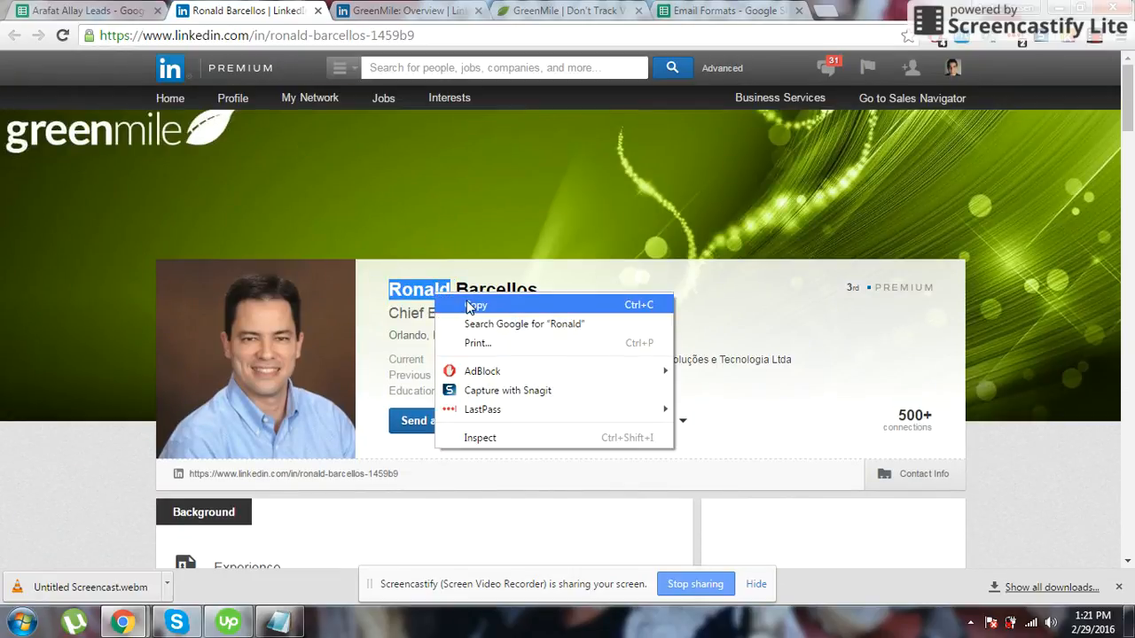
left_click(470, 305)
left_click(729, 11)
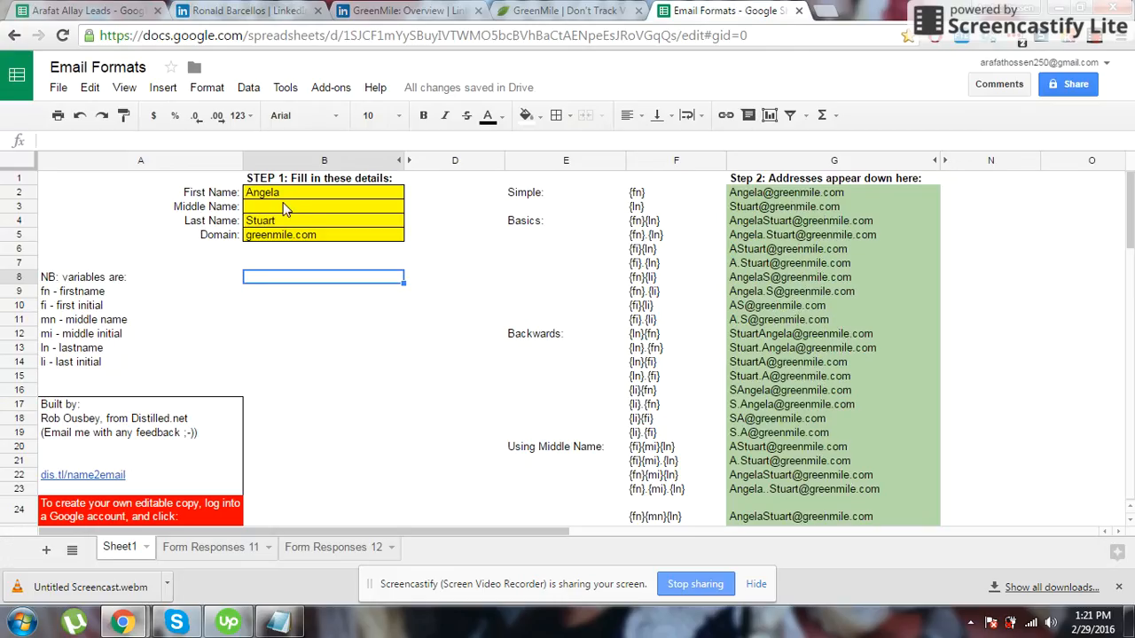
double_click(265, 192)
right_click(267, 196)
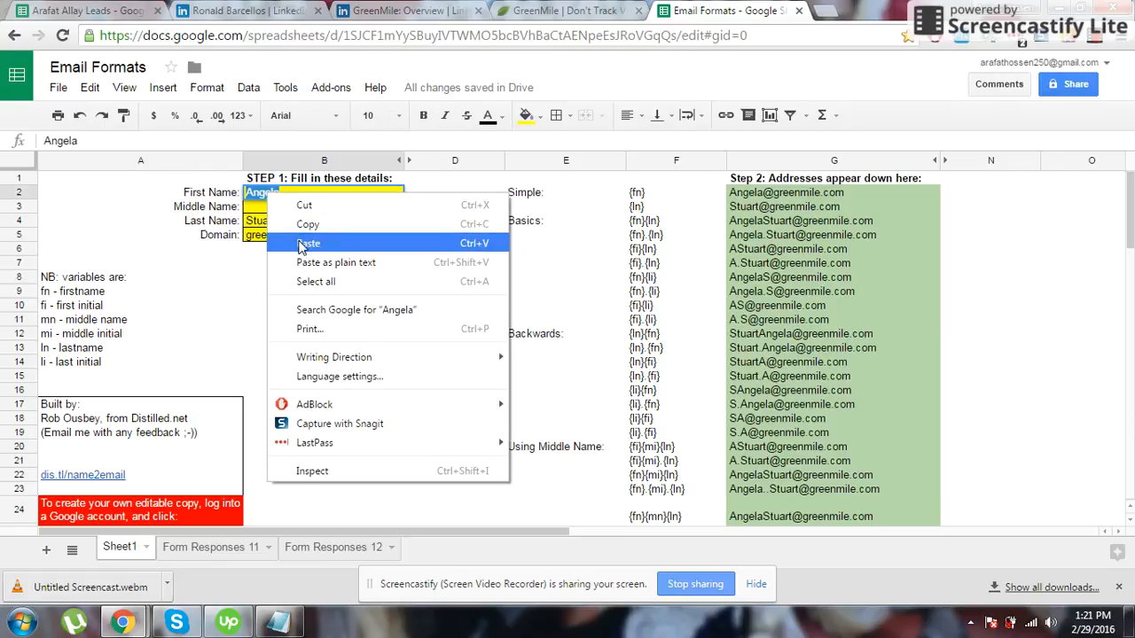
left_click(302, 243)
left_click(275, 221)
- Copy the lead's last name from the LinkedIn profile and paste it over the Last Name in the Email Formats spreadsheet
left_click(293, 10)
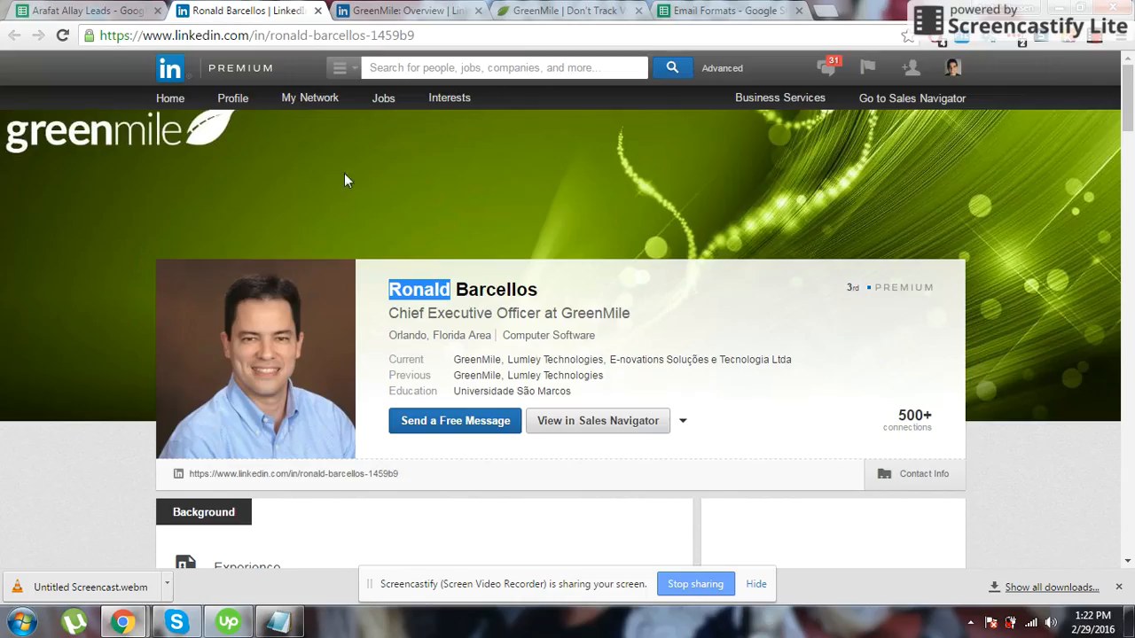
left_click_drag(457, 291, 535, 290)
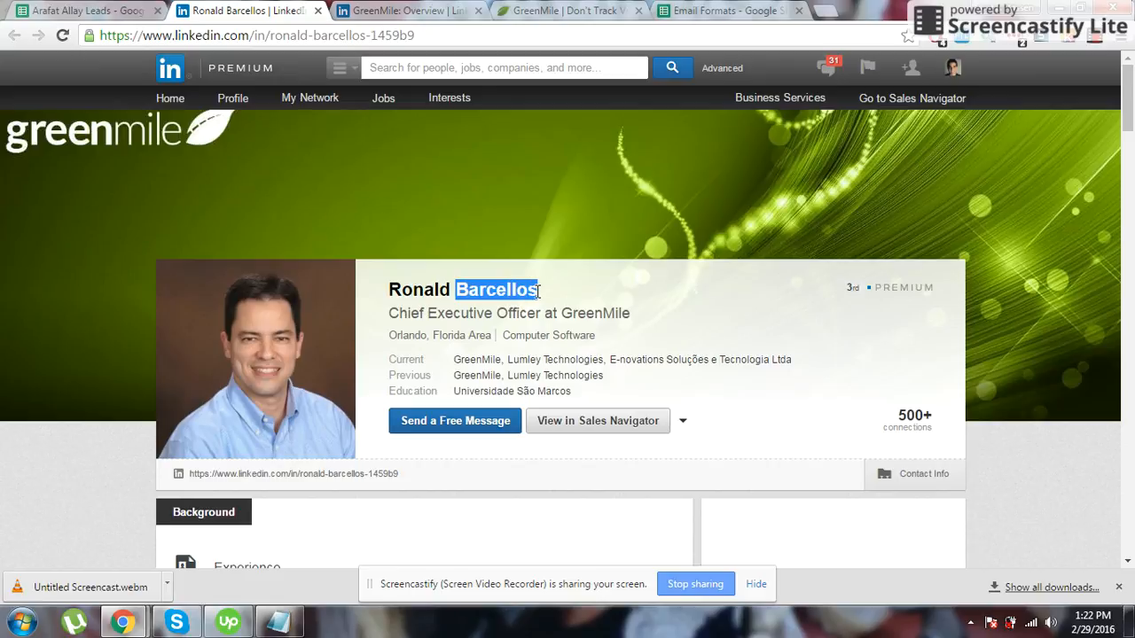
right_click(523, 293)
left_click(545, 308)
left_click(732, 11)
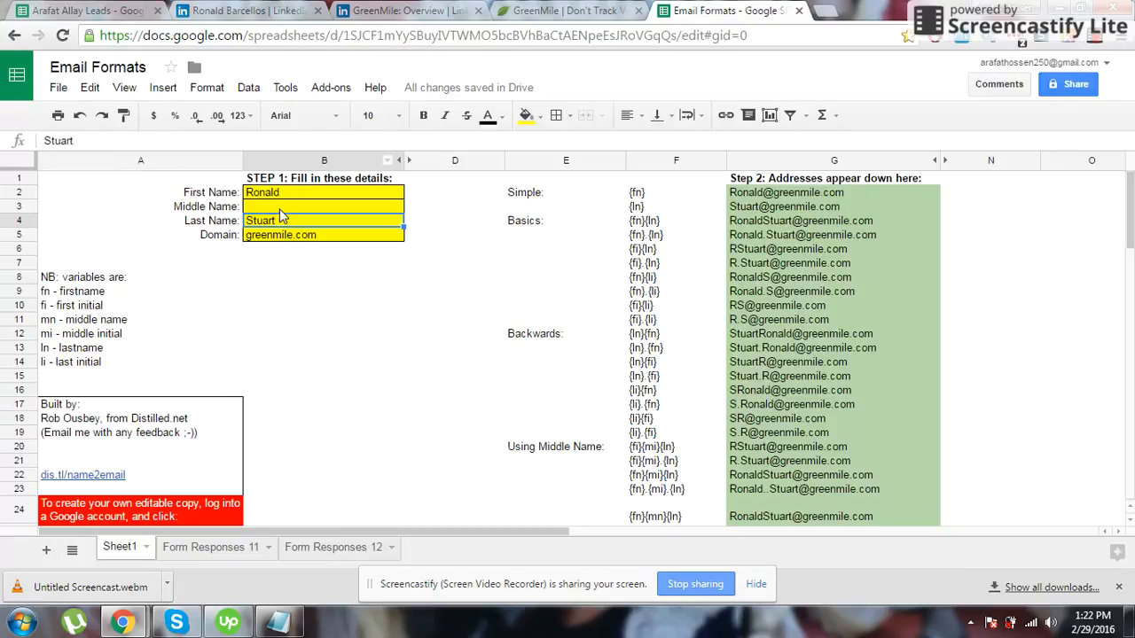
double_click(272, 221)
right_click(271, 222)
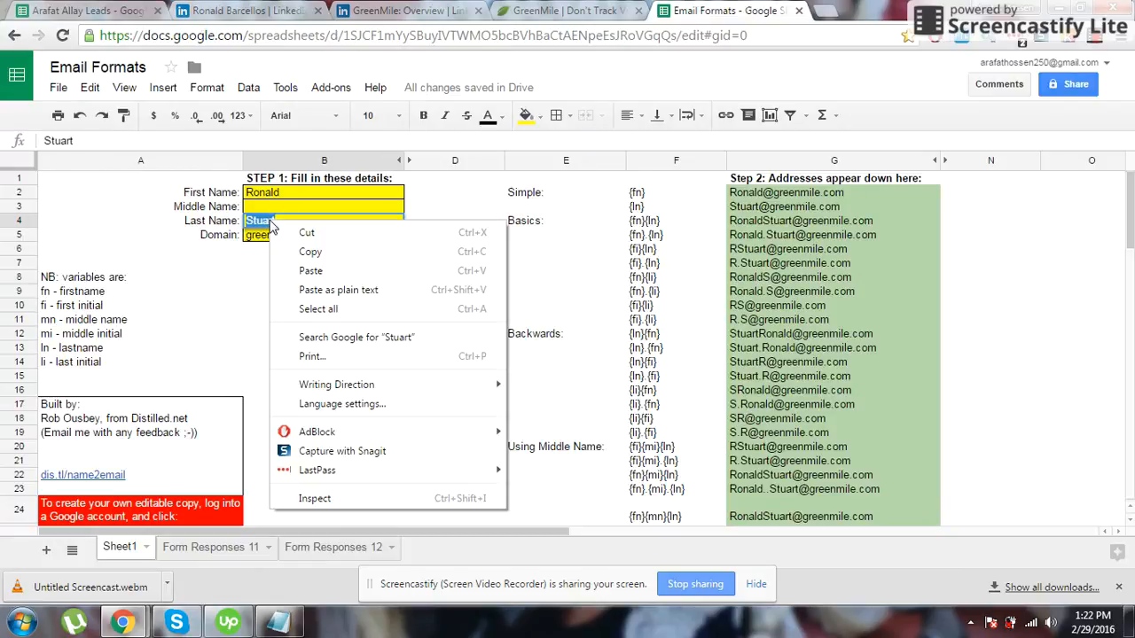
left_click(340, 270)
left_click(435, 325)
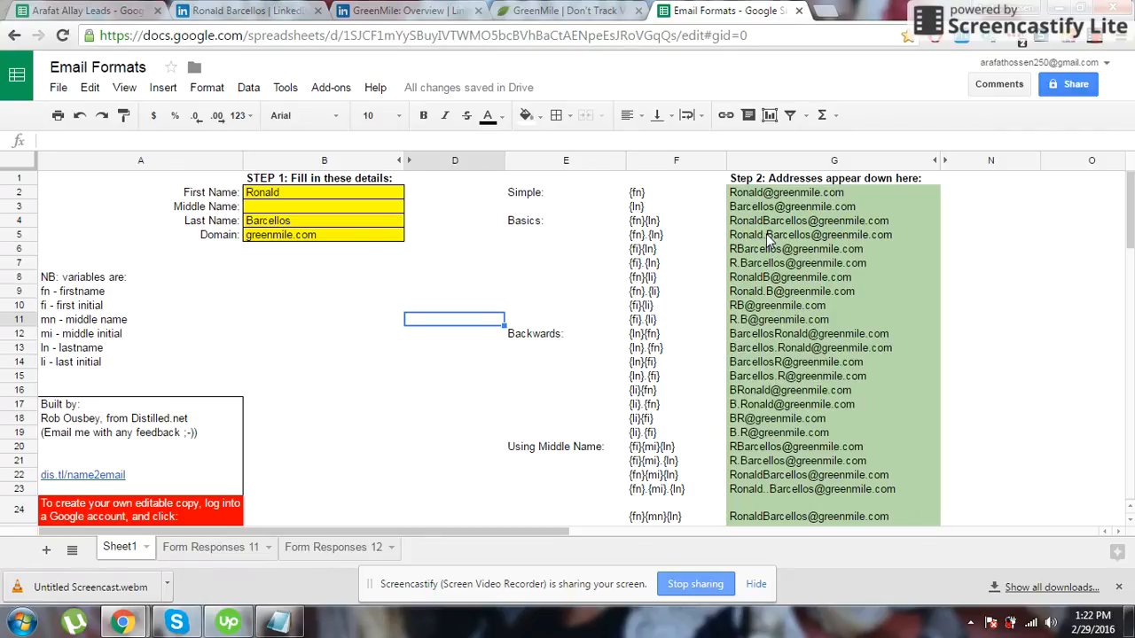
- Review the full list of generated e-mail address variants in the Step 2 column
scroll(900, 435, "down", 10)
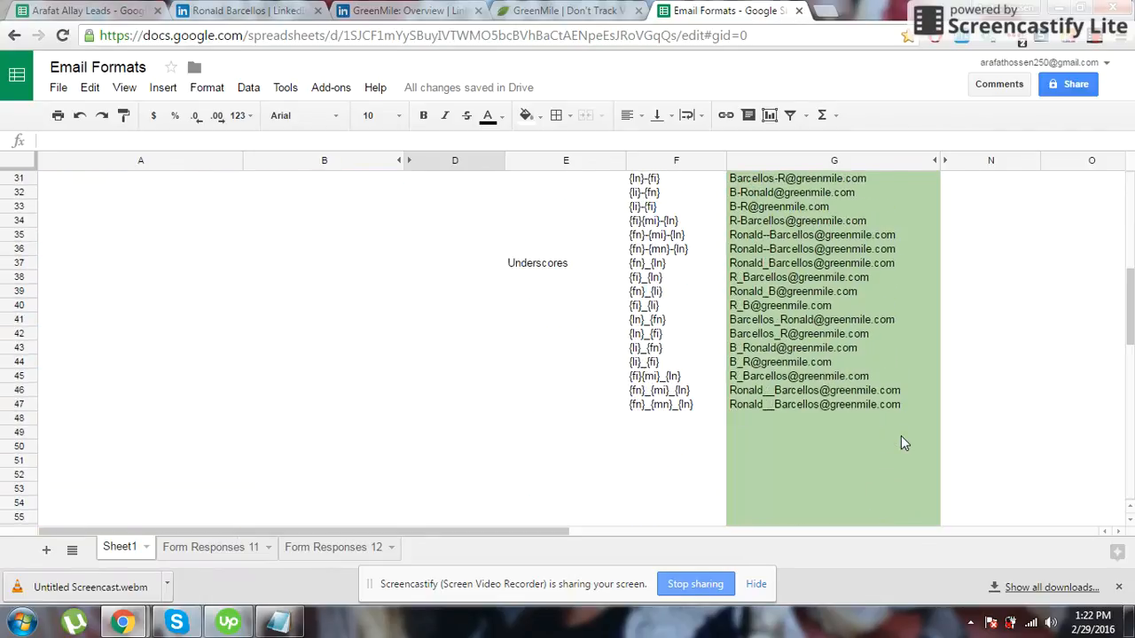
scroll(900, 435, "up", 10)
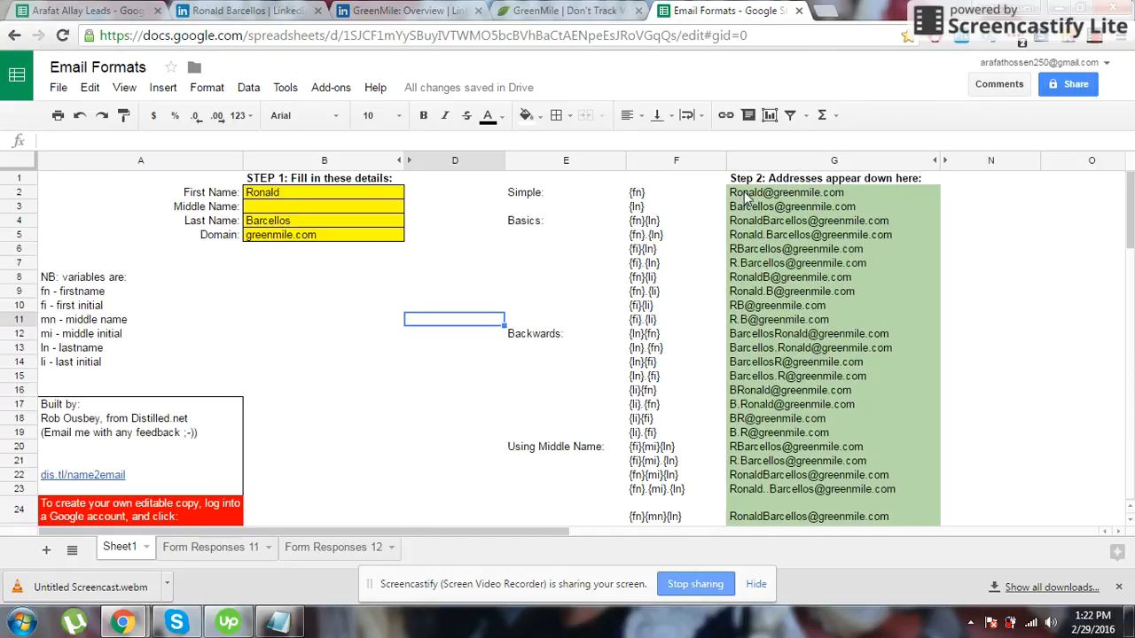